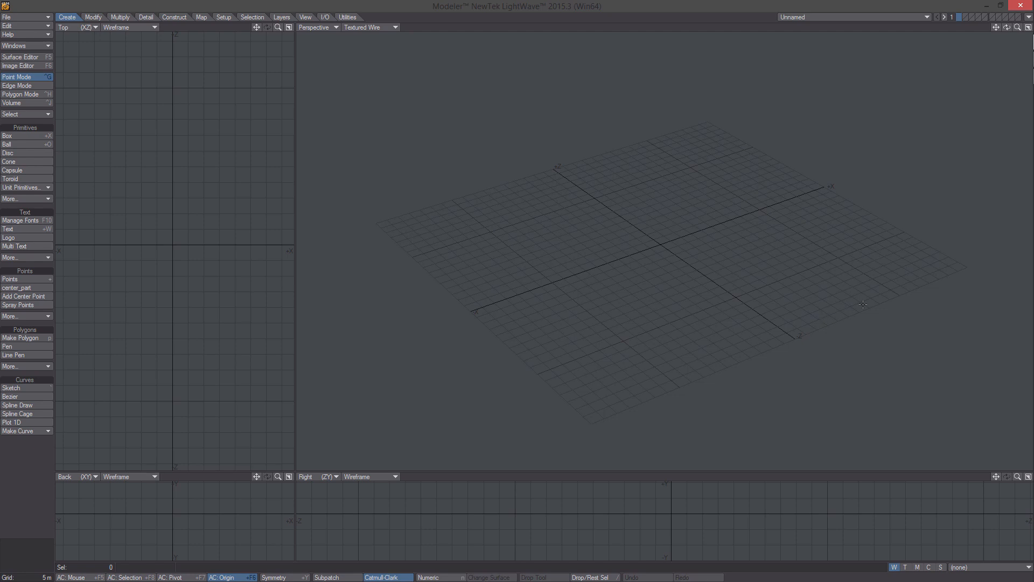
alt+drag(790, 281, 753, 302)
alt+shift+drag(753, 302, 745, 307)
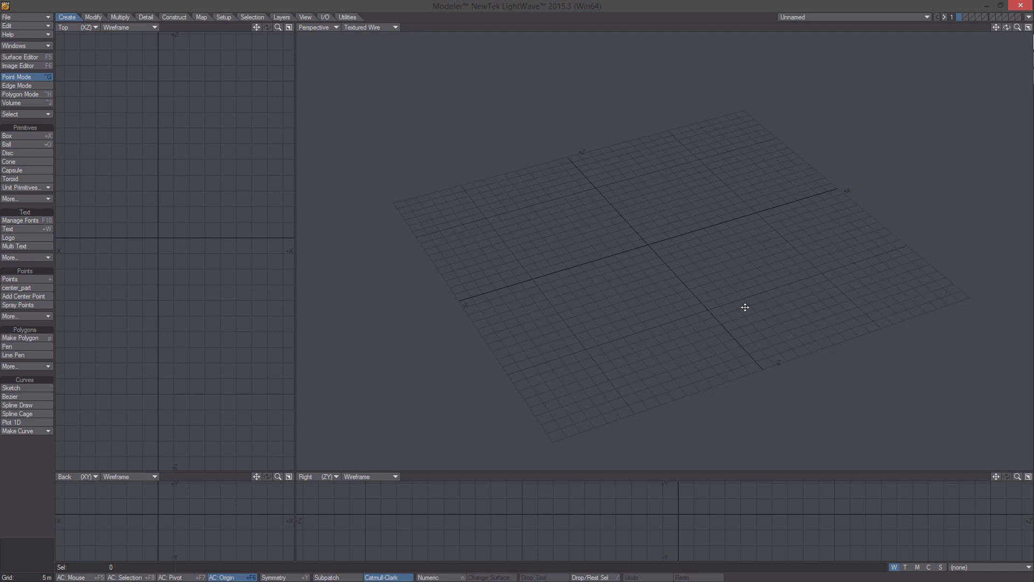
mouse_move(719, 310)
ctrl+alt+mouse_down()
mouse_move(723, 317)
mouse_move(700, 314)
mouse_move(726, 320)
ctrl+alt+mouse_up()
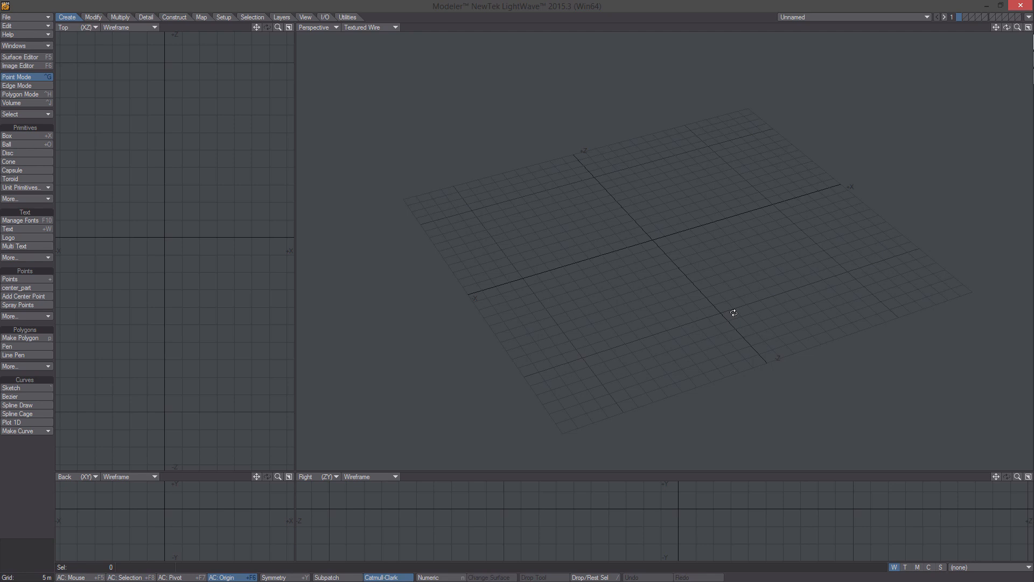
alt+drag(722, 309, 723, 324)
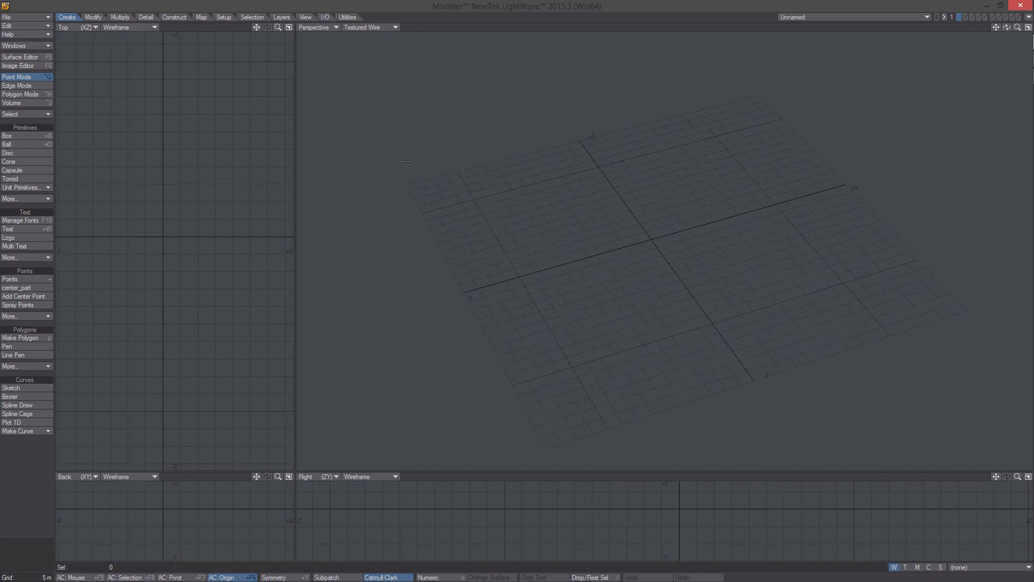
Try to load the recent object file plane2.lwo.
click(35, 18)
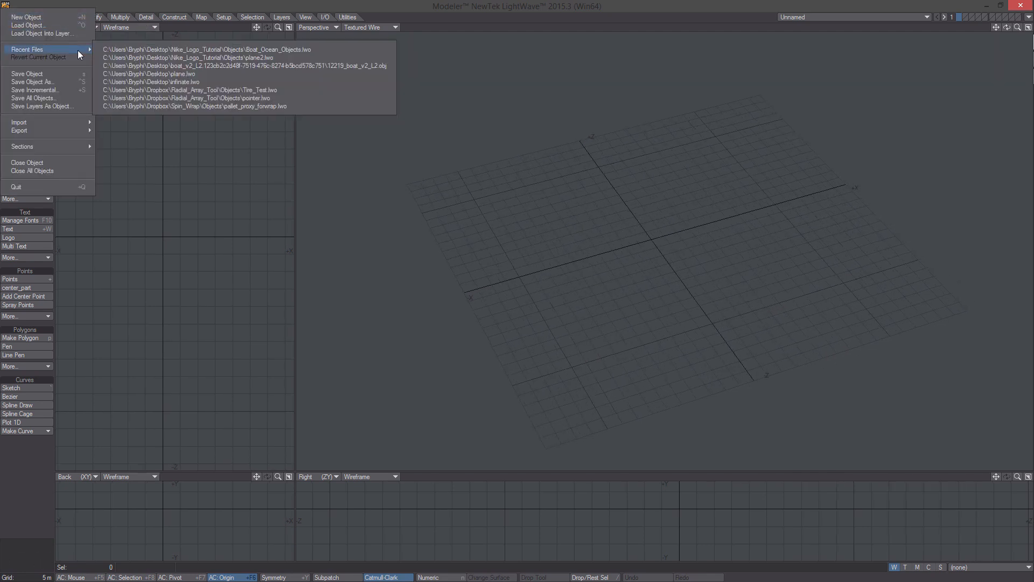
mouse_move(76, 47)
click(144, 57)
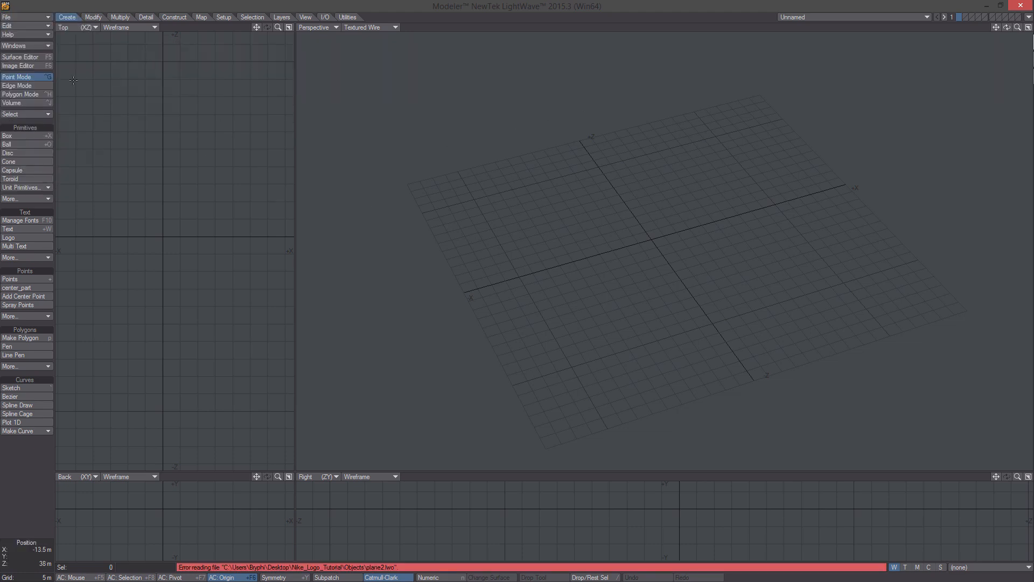
Load the recent object file Boat_Ocean_Objects.lwo.
click(21, 20)
mouse_move(54, 43)
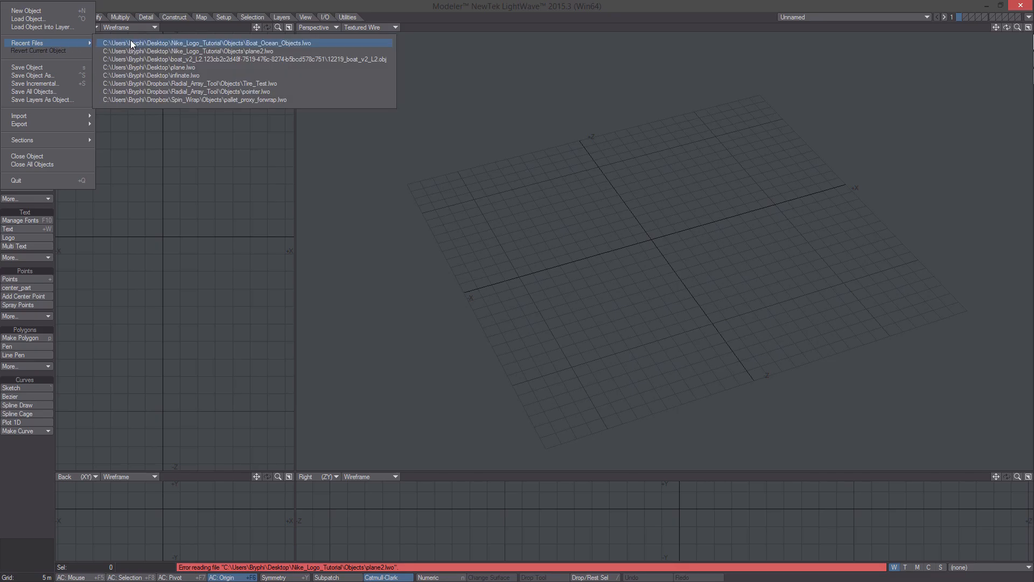
click(138, 43)
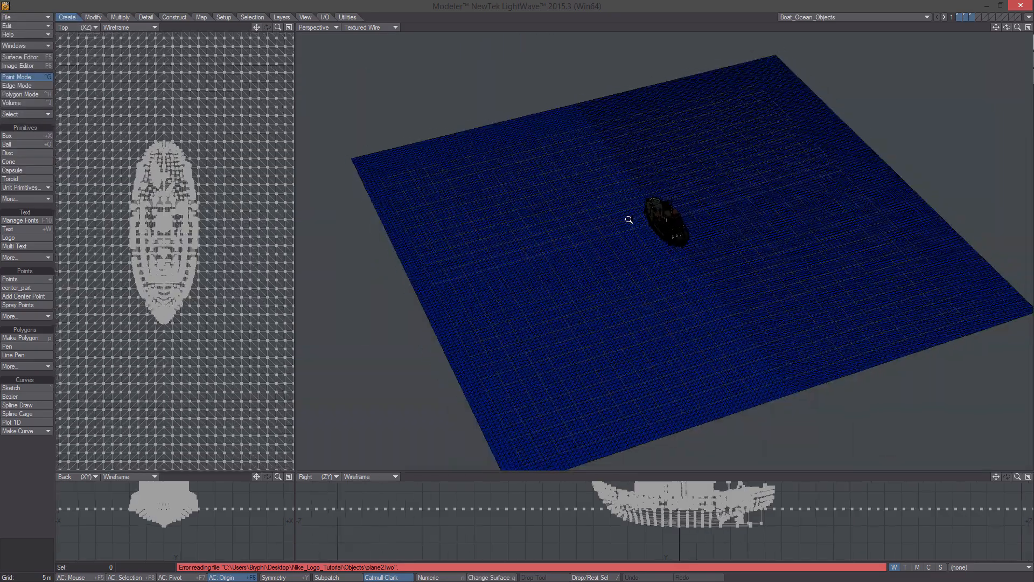
Examine the ocean plane on the first layer and the tugboat on the second layer, each displayed separately.
ctrl+alt+drag(629, 219, 649, 232)
alt+shift+drag(649, 232, 666, 183)
alt+shift+drag(666, 183, 579, 206)
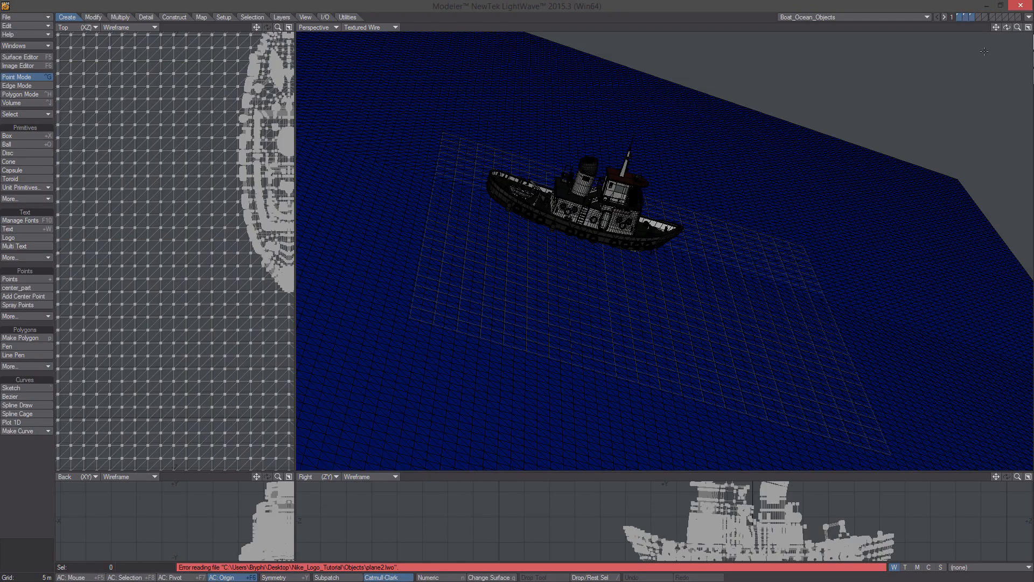
click(962, 20)
alt+drag(499, 314, 700, 220)
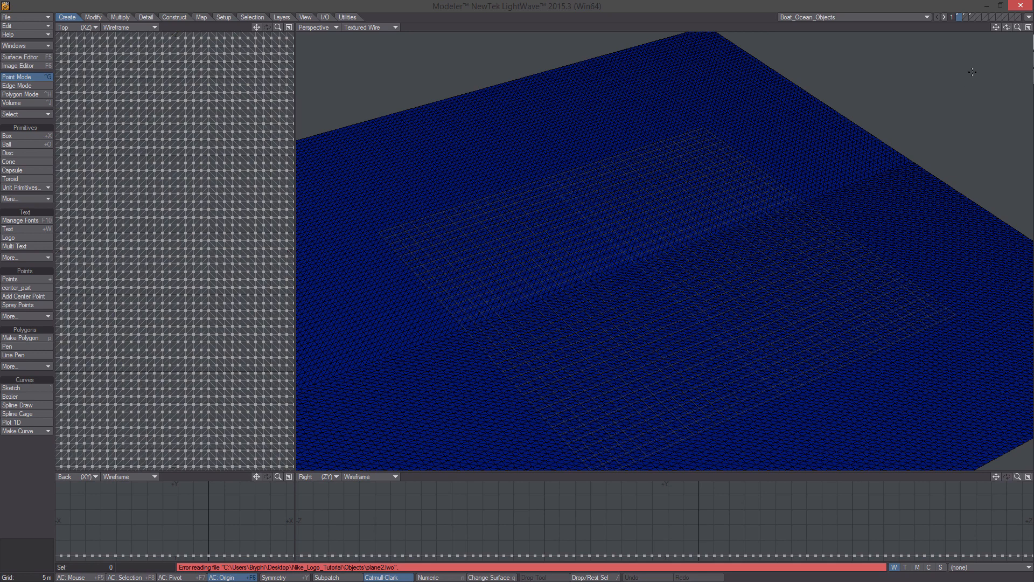
click(965, 15)
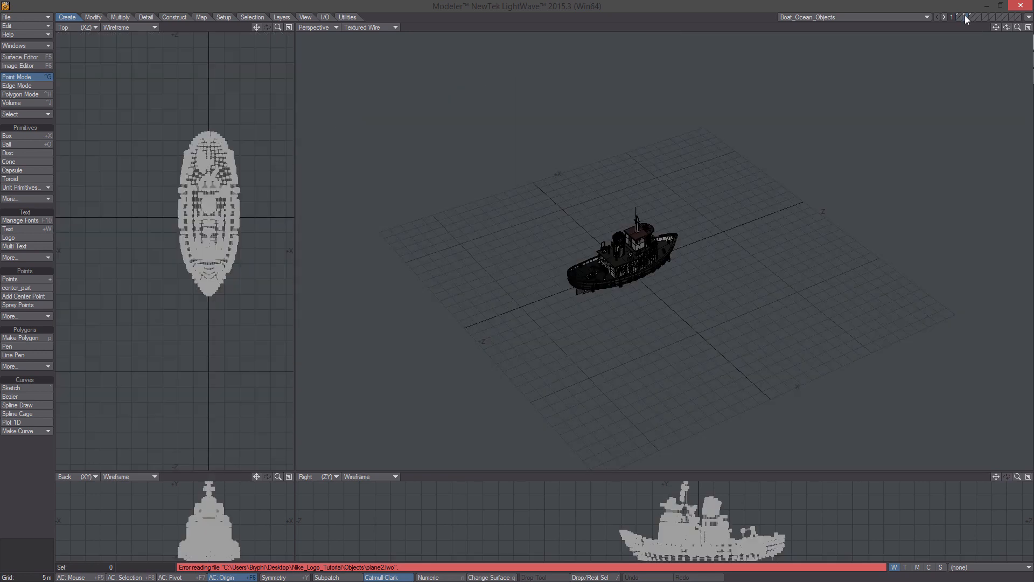
ctrl+alt+drag(697, 242, 746, 275)
ctrl+alt+drag(746, 275, 858, 148)
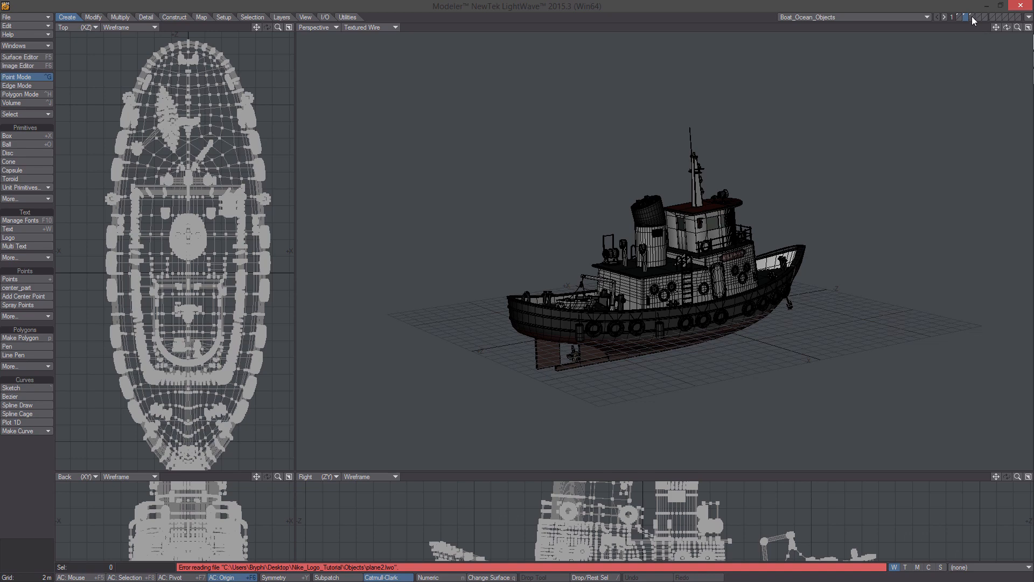
mouse_move(733, 333)
alt+mouse_down()
mouse_move(805, 376)
mouse_move(783, 260)
mouse_move(740, 272)
mouse_move(715, 295)
mouse_move(734, 316)
alt+mouse_up()
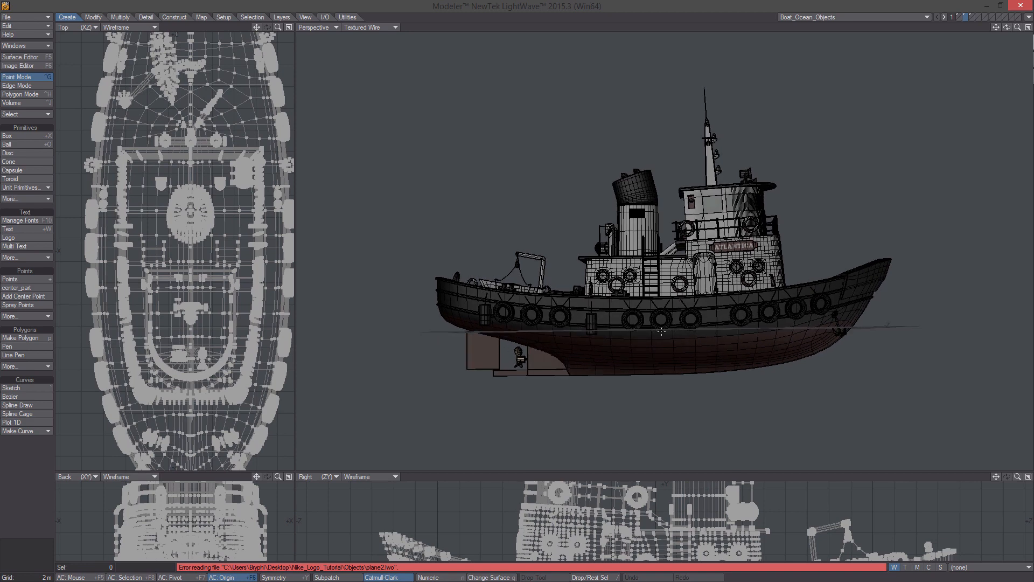
alt+drag(684, 324, 641, 333)
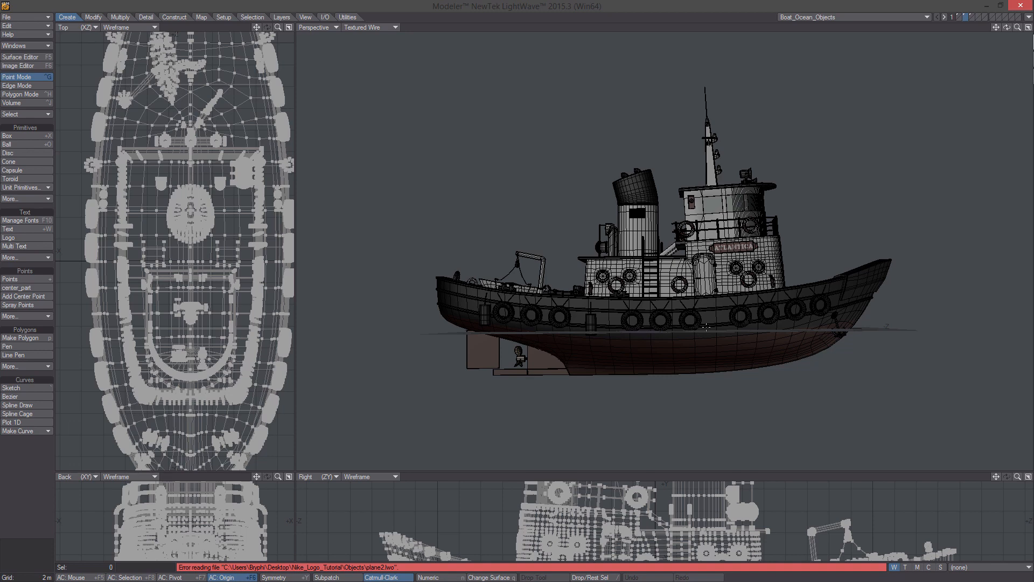
alt+drag(701, 279, 768, 278)
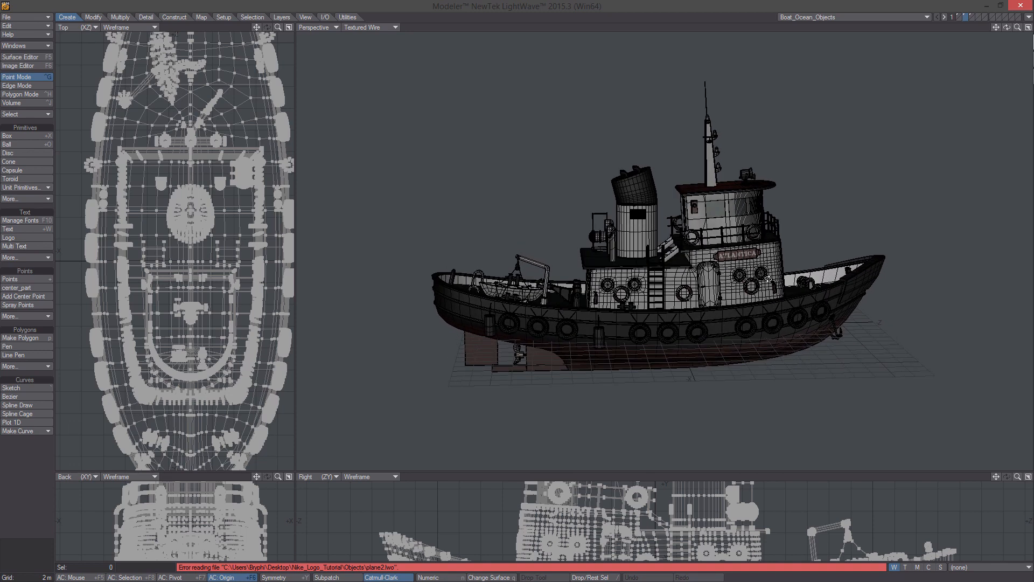
Examine the flat rectangular polygon on the third layer and compare its placement with the tugboat shown as the background layer.
click(971, 17)
alt+drag(762, 192, 740, 307)
ctrl+alt+drag(740, 306, 699, 253)
alt+drag(699, 253, 610, 318)
alt+shift+drag(679, 174, 729, 218)
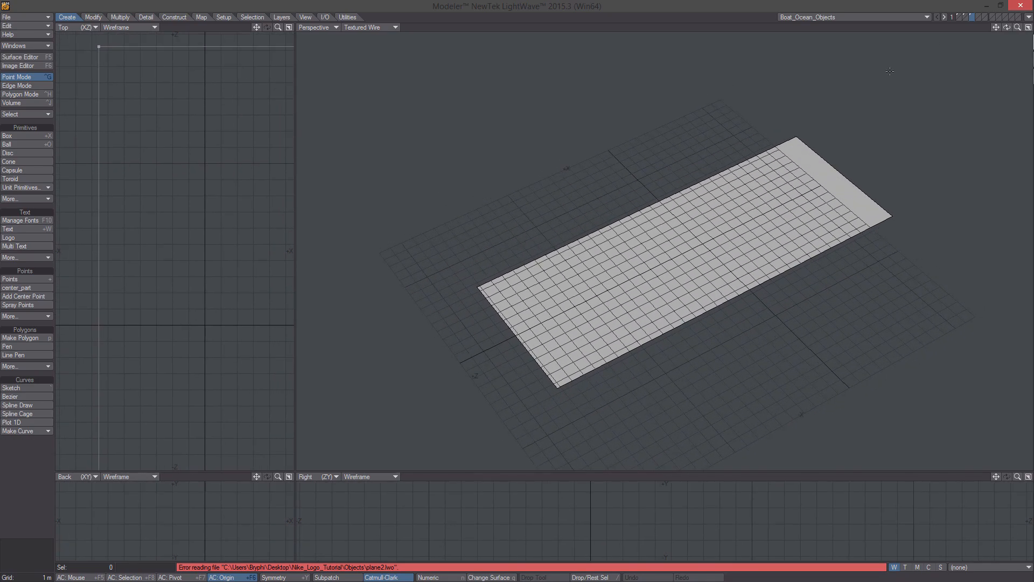
click(968, 20)
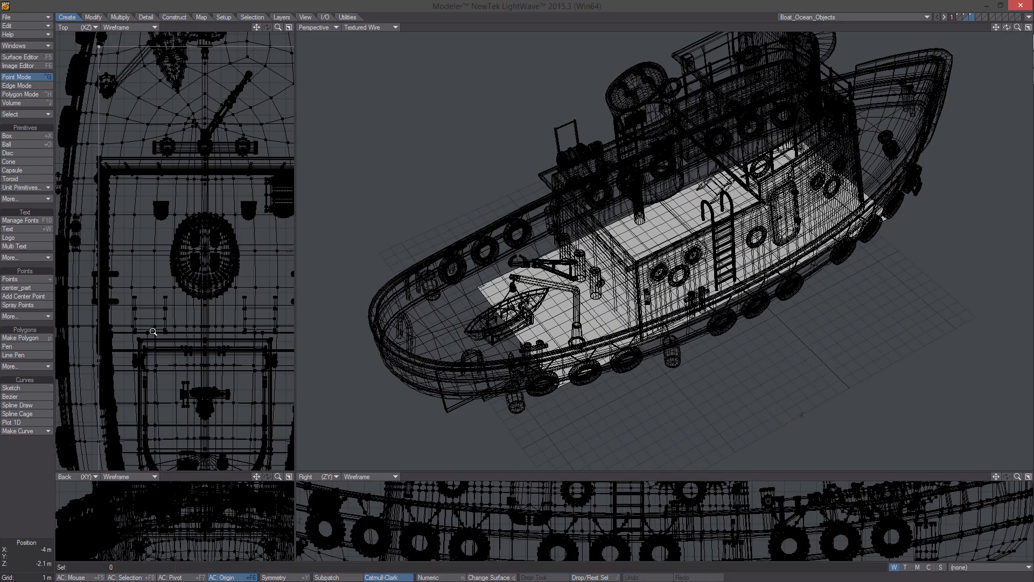
key(a)
alt+shift+drag(196, 297, 193, 265)
alt+drag(700, 303, 782, 234)
scroll(223, 153, down, 1)
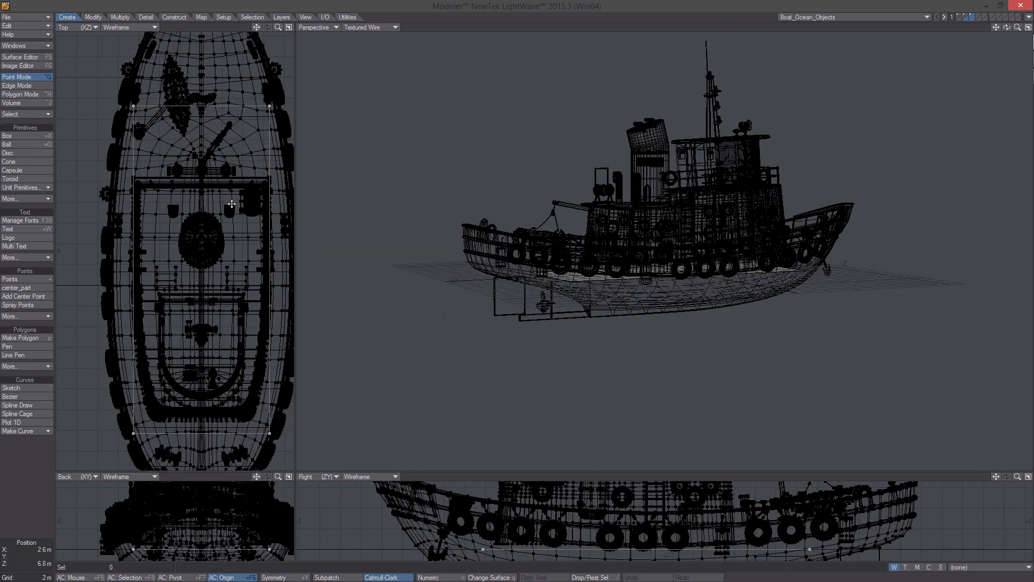
alt+drag(232, 204, 212, 189)
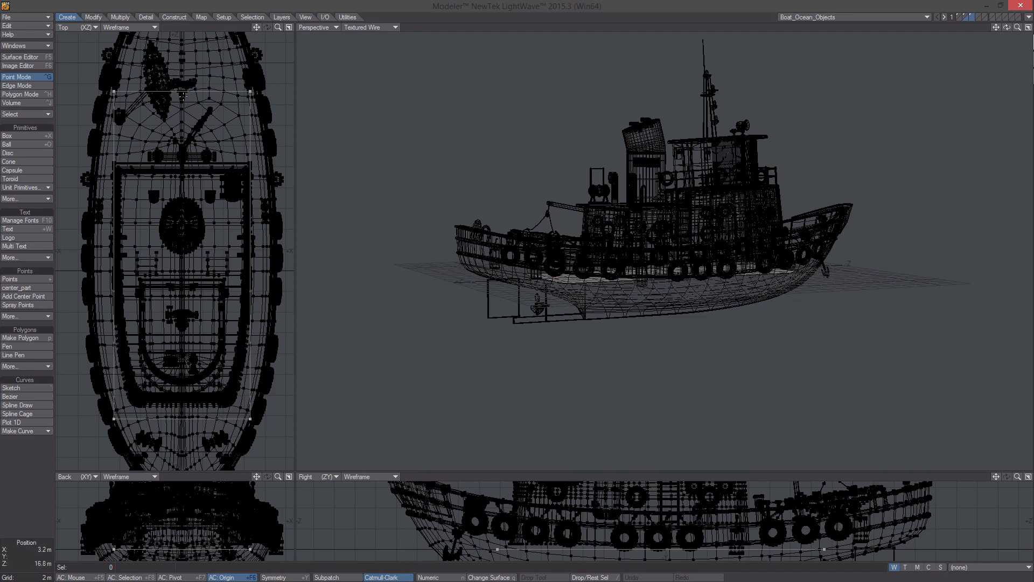
ctrl+alt+drag(580, 234, 649, 261)
ctrl+alt+drag(160, 205, 123, 188)
alt+drag(161, 168, 172, 151)
alt+drag(625, 222, 686, 207)
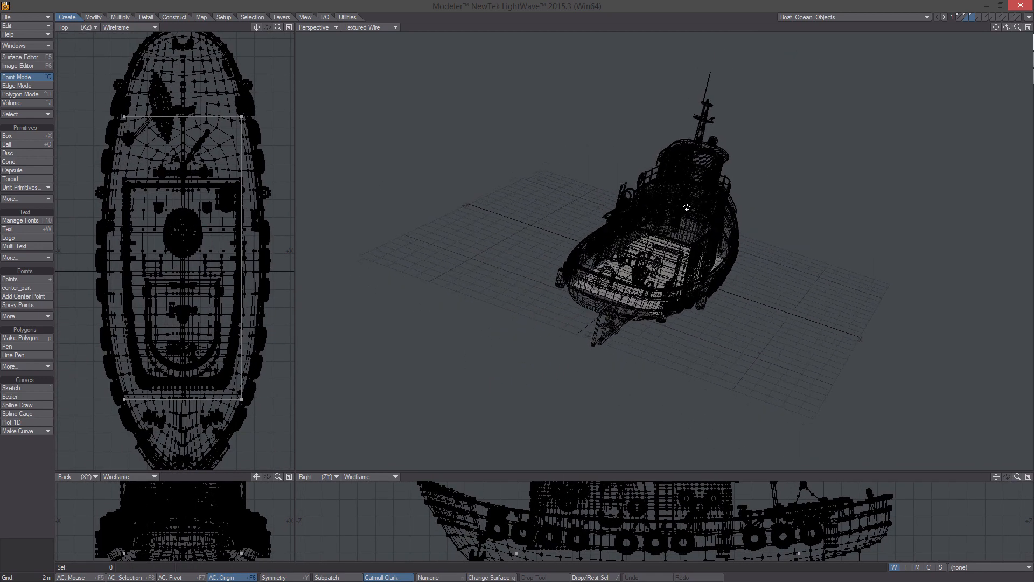
alt+drag(729, 178, 673, 283)
scroll(657, 250, up, 3)
scroll(726, 283, down, 3)
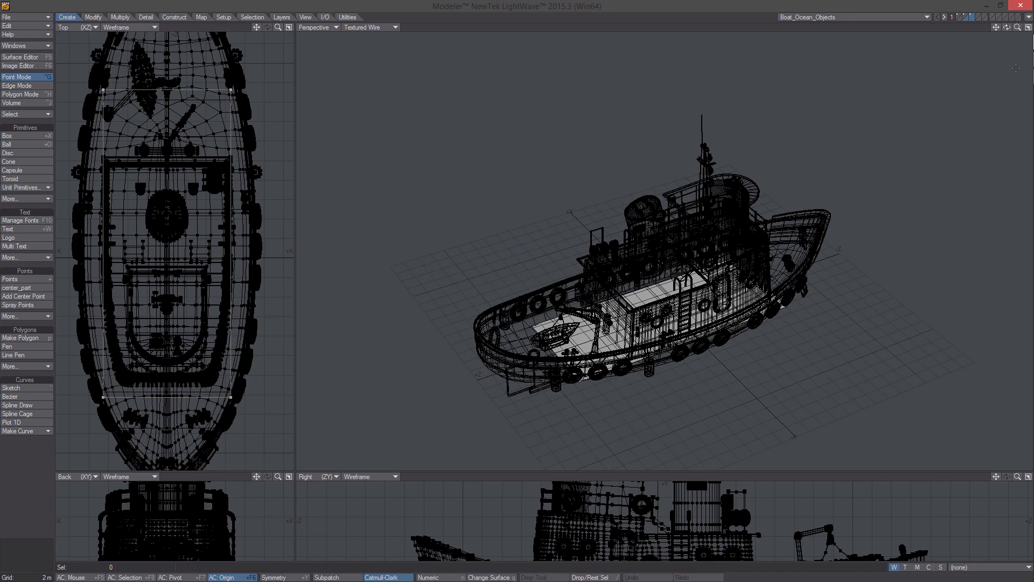
Review the polygon and tugboat layers separately once more, then display only the ocean plane layer.
click(965, 15)
click(972, 14)
click(966, 15)
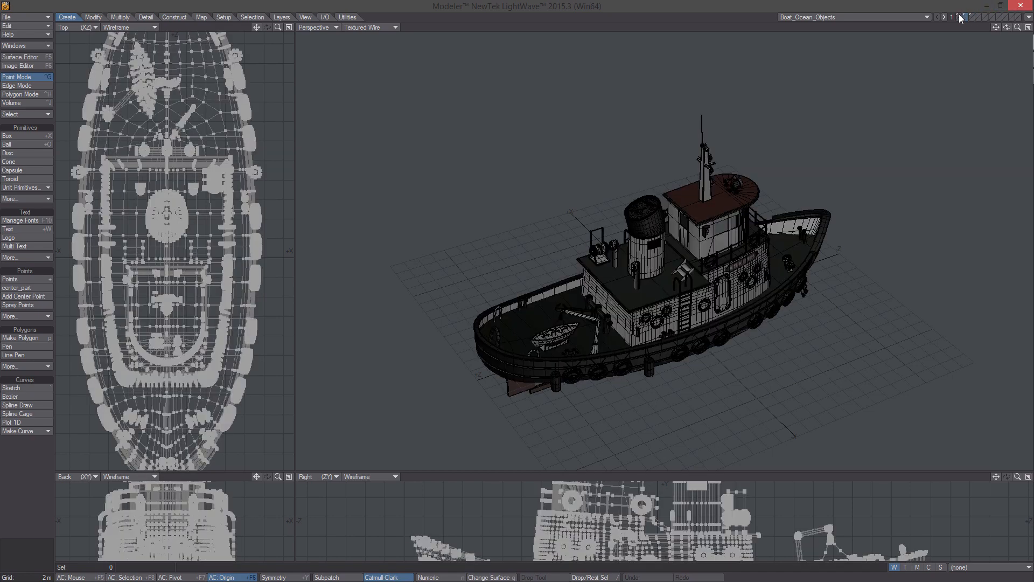
click(958, 14)
ctrl+alt+drag(762, 292, 752, 208)
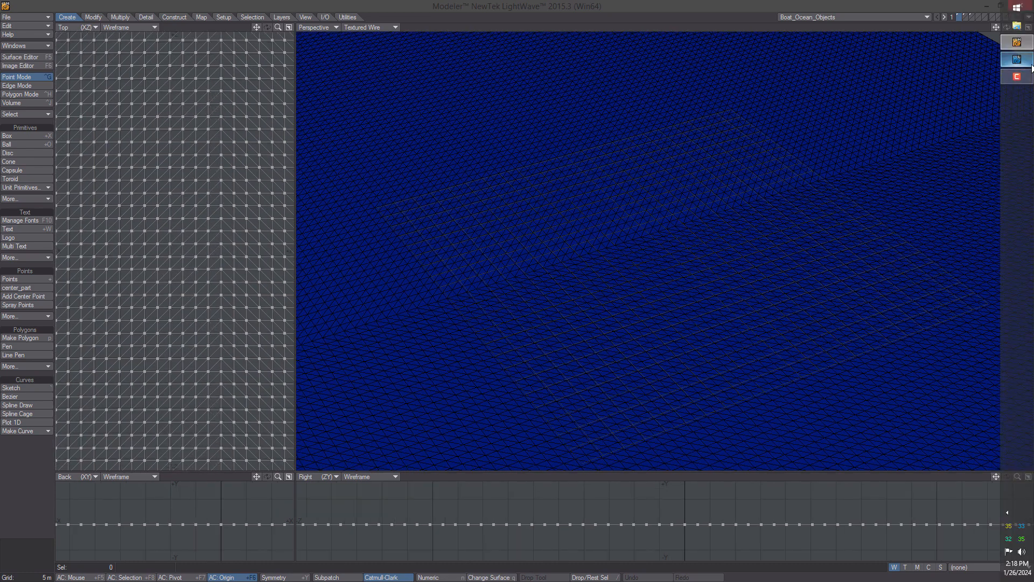
Switch to Layout and load the object file Boat_Ocean_Objects.lwo into the scene.
click(1026, 63)
click(37, 20)
mouse_move(56, 17)
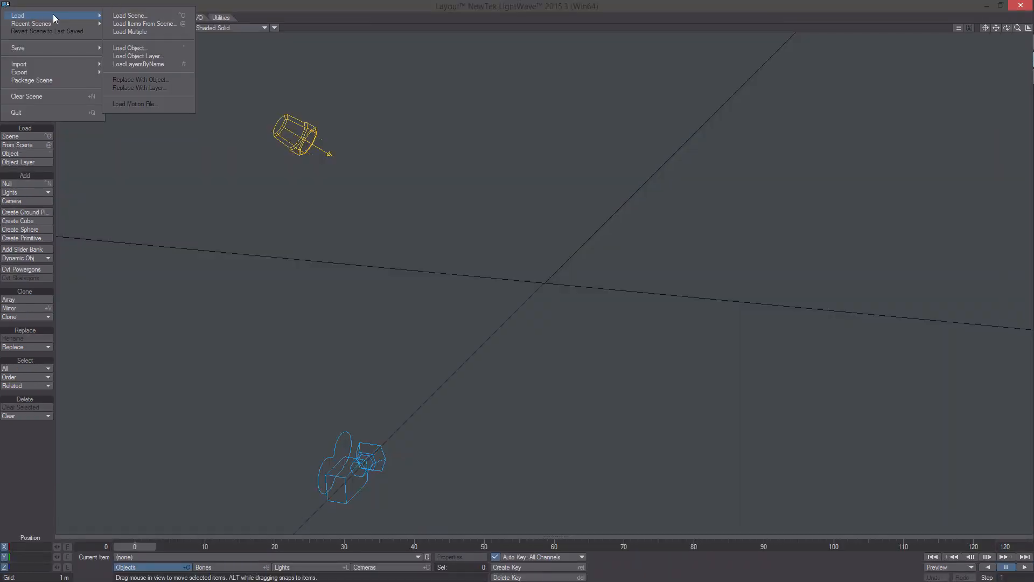
click(137, 48)
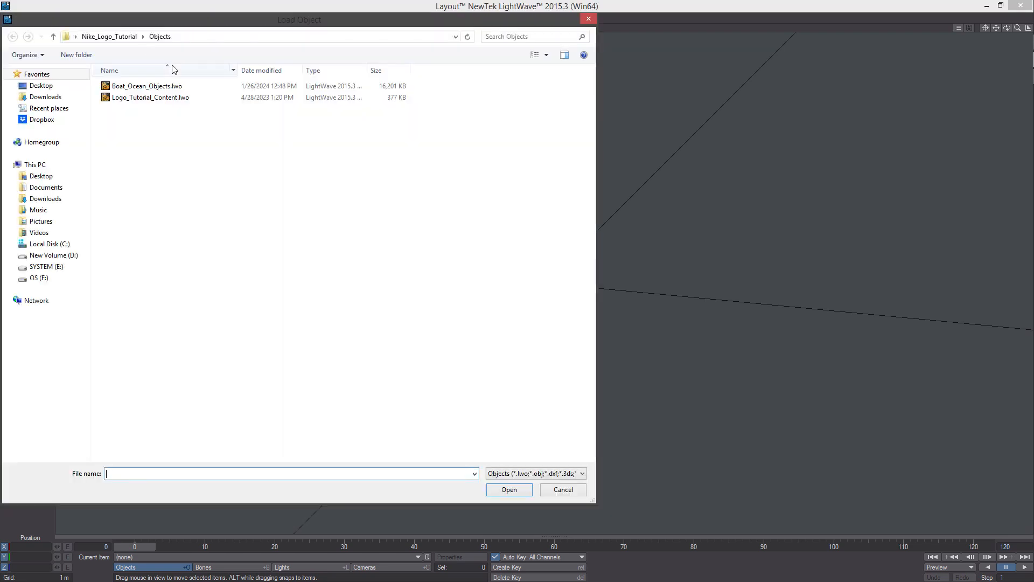
double_click(181, 86)
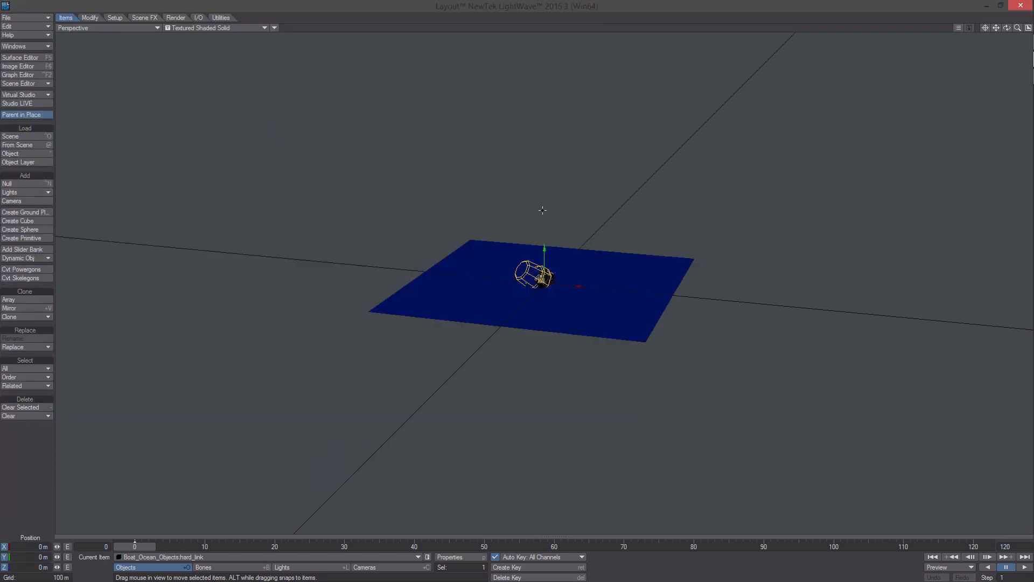
Reduce the scene's grid size to 5 m and frame the tugboat together with the surrounding ocean plane.
key(])
key(])
key([)
key([)
key([)
key([)
key([)
key([)
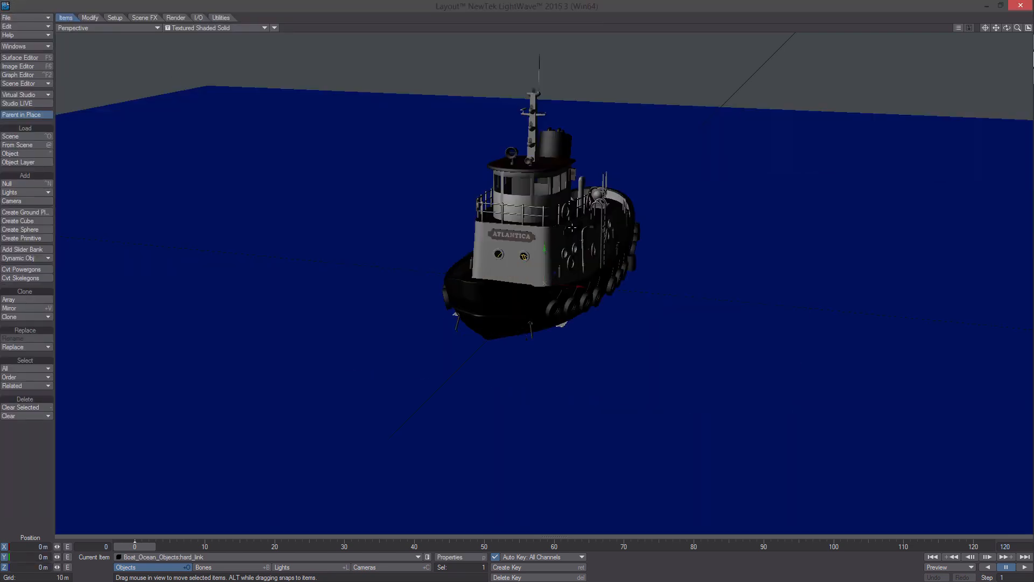
alt+drag(551, 226, 647, 216)
alt+drag(516, 269, 587, 321)
mouse_move(603, 236)
ctrl+alt+mouse_down()
mouse_move(607, 251)
mouse_move(617, 249)
ctrl+alt+mouse_up()
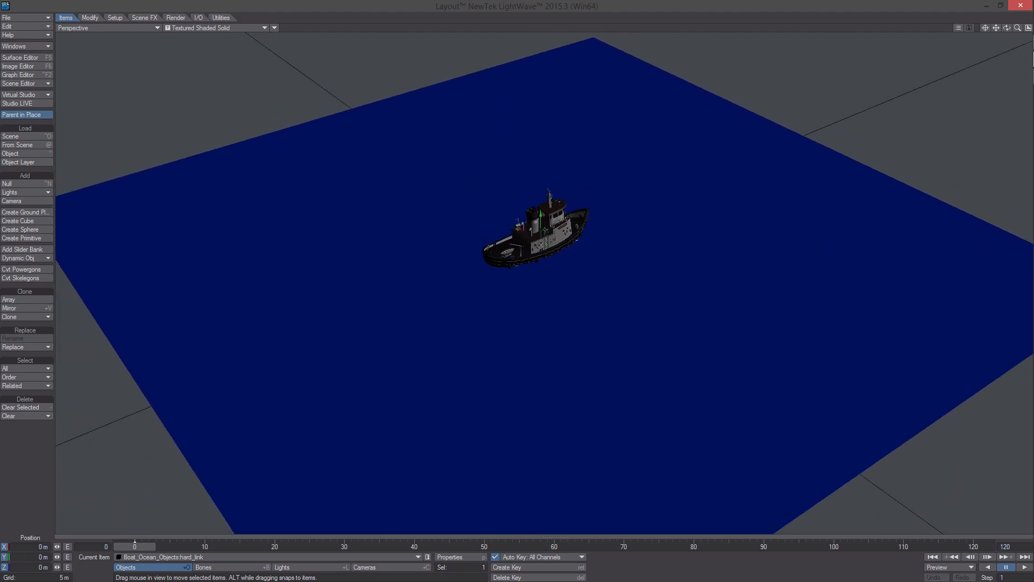
Enable node displacement on the ocean object and set its node displacement order to Before World Displacement.
click(666, 77)
key(p)
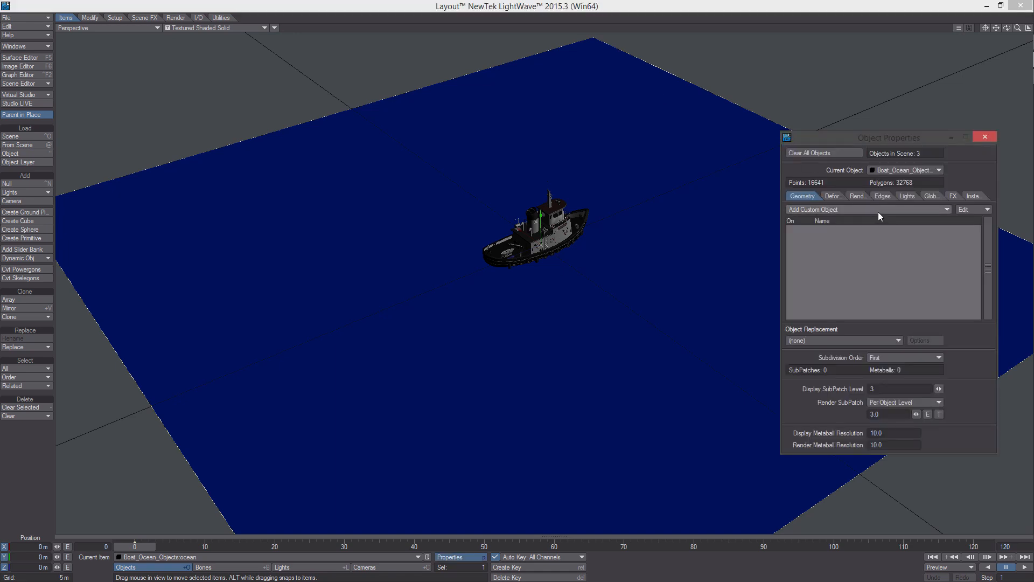
click(829, 196)
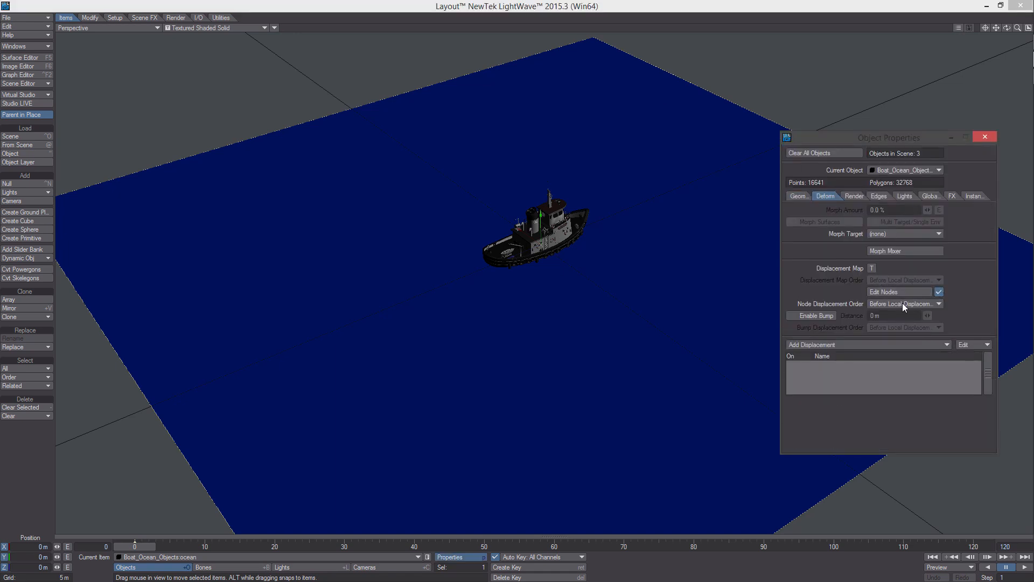
click(911, 304)
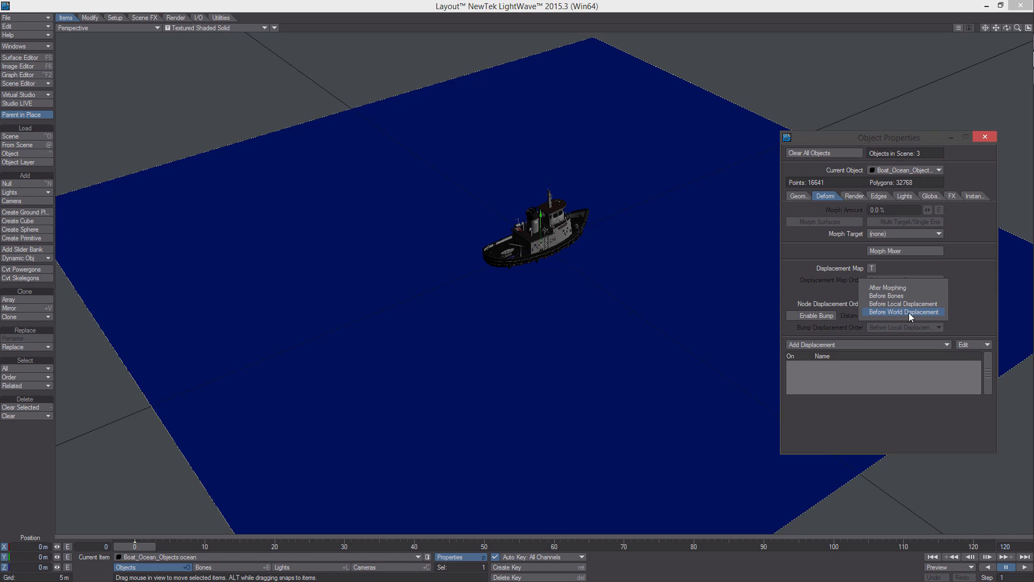
click(909, 313)
ctrl+alt+drag(623, 261, 601, 252)
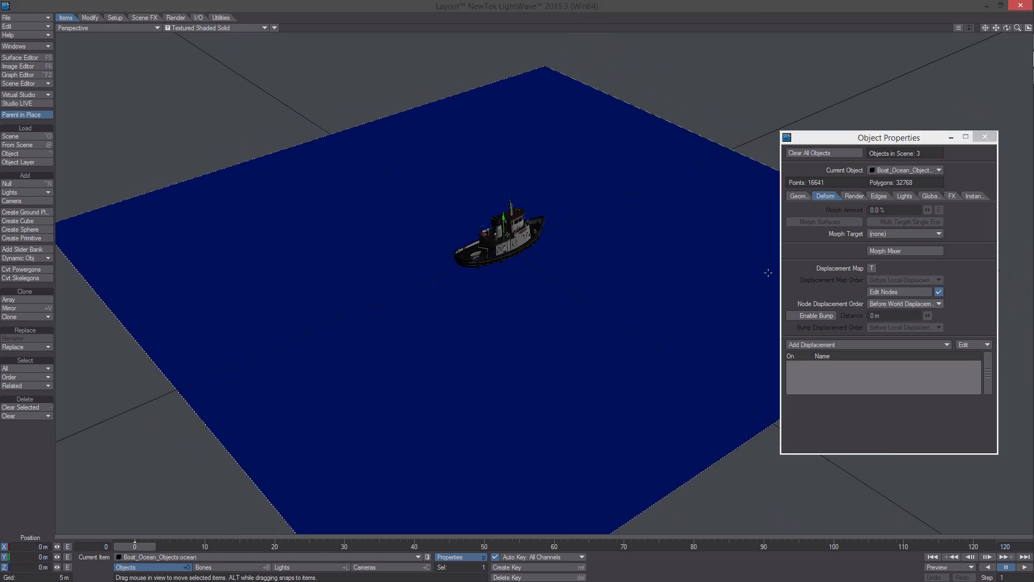
Open the ocean object's displacement node network and add a vector math Scale node.
click(892, 293)
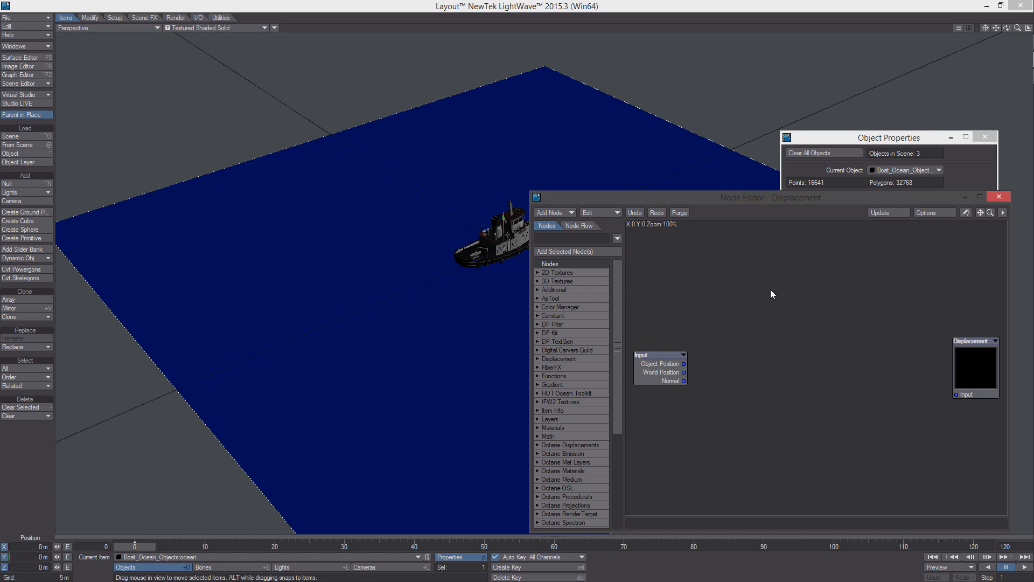
right_click(770, 290)
mouse_move(786, 363)
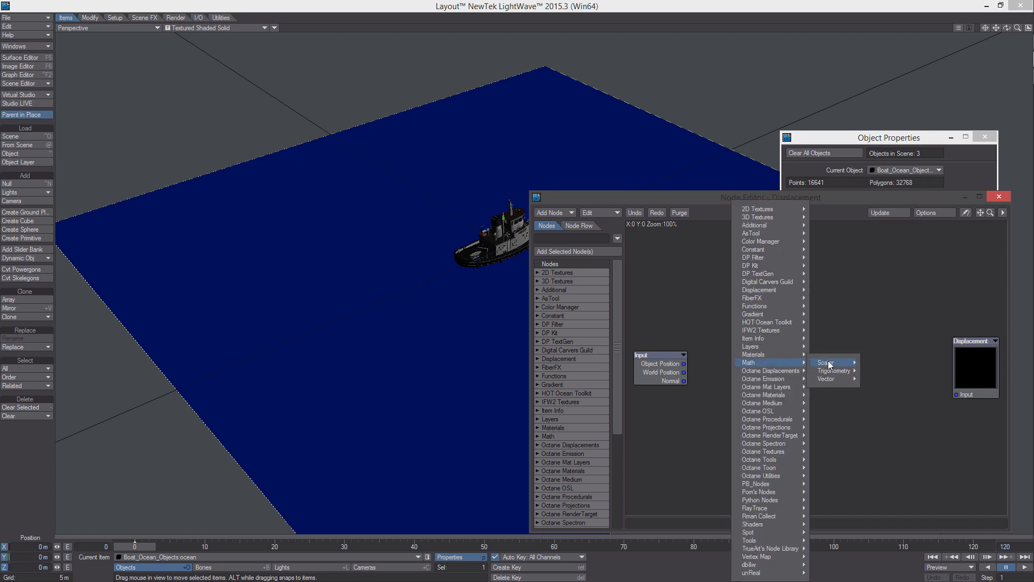
mouse_move(834, 365)
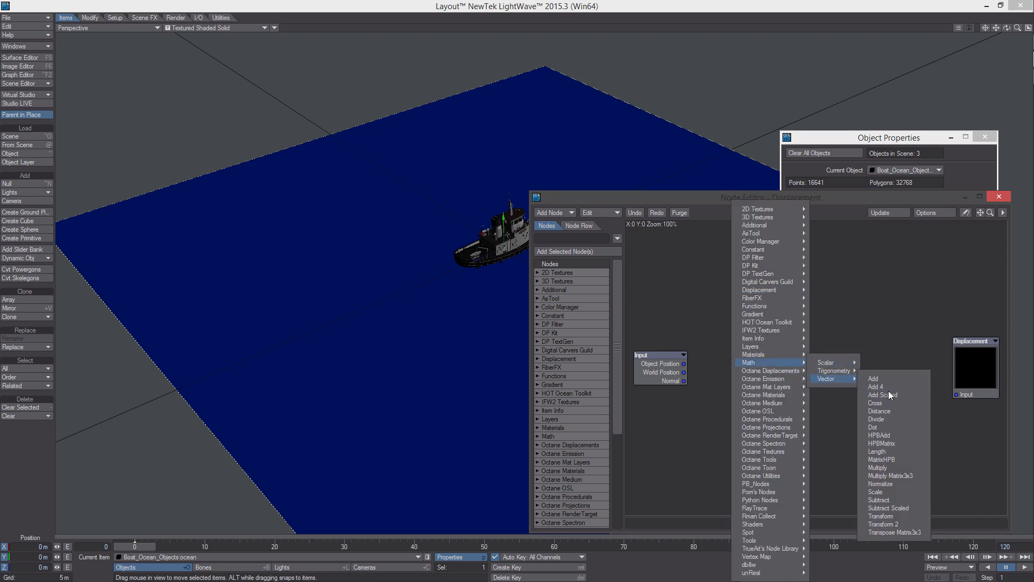
click(889, 492)
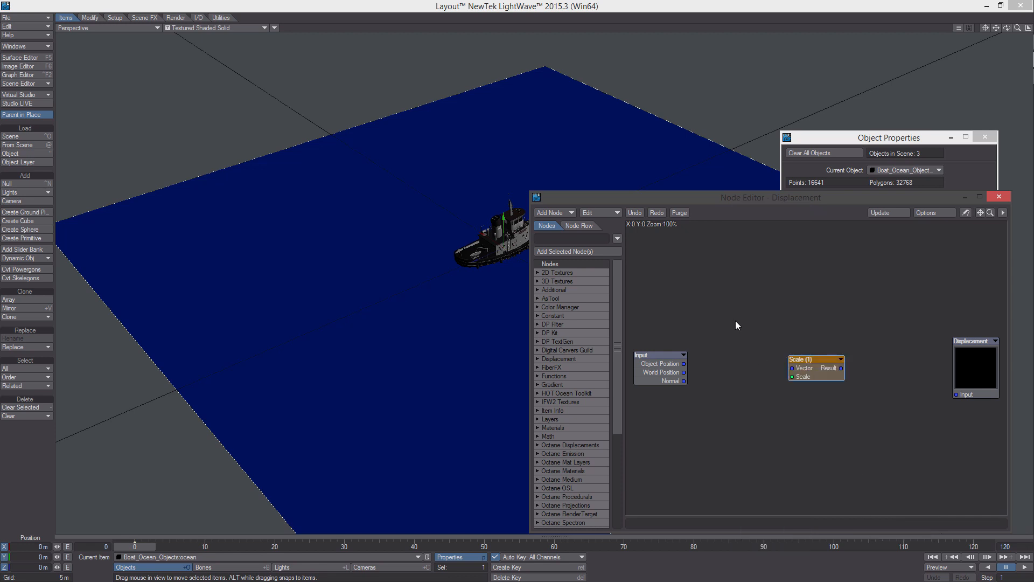
Add a Rman Collect WindyWave 3D texture node, arrange the network, and feed its Alpha into the Scale node's Scale input.
right_click(735, 321)
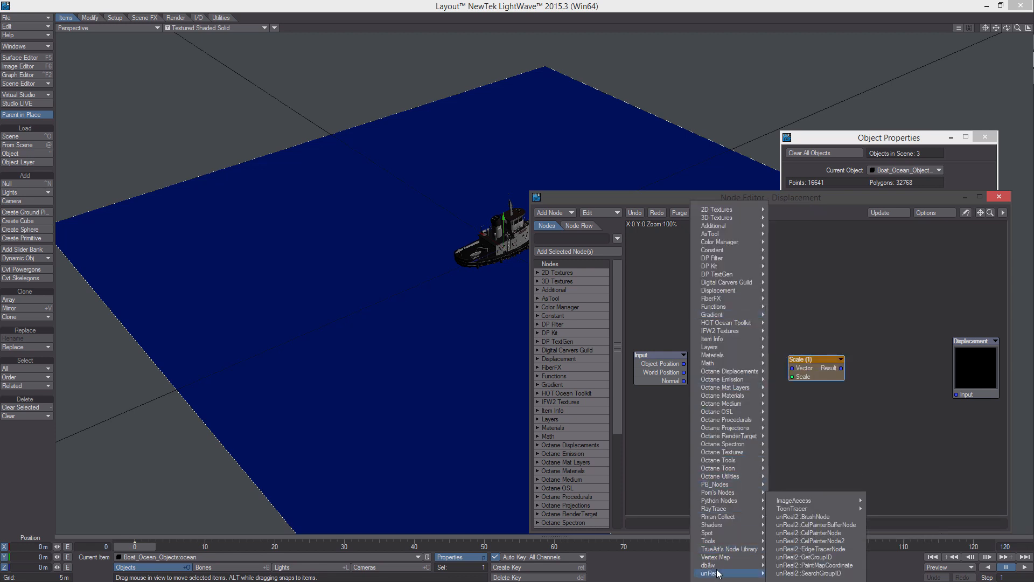
mouse_move(732, 536)
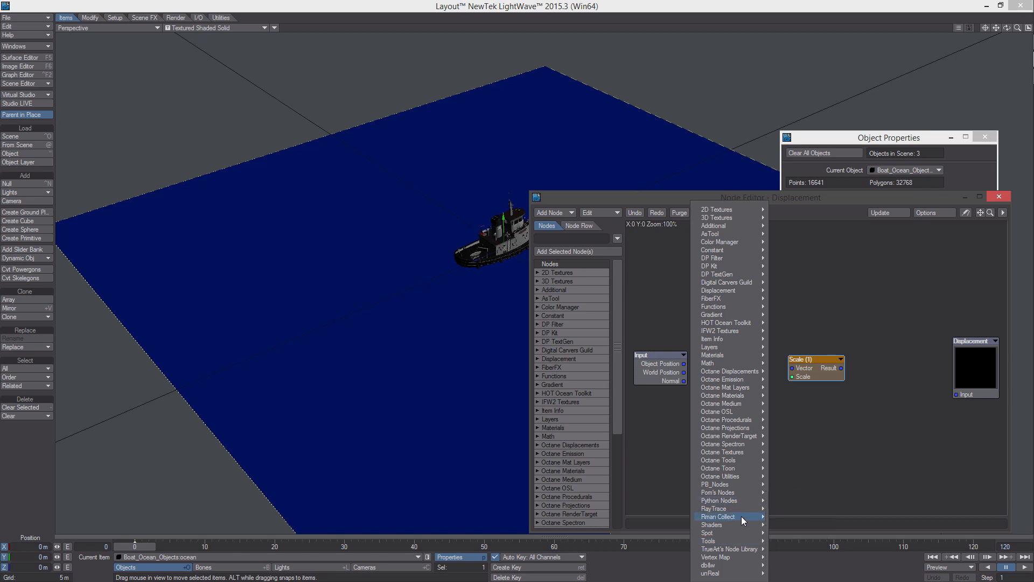
mouse_move(741, 516)
mouse_move(792, 516)
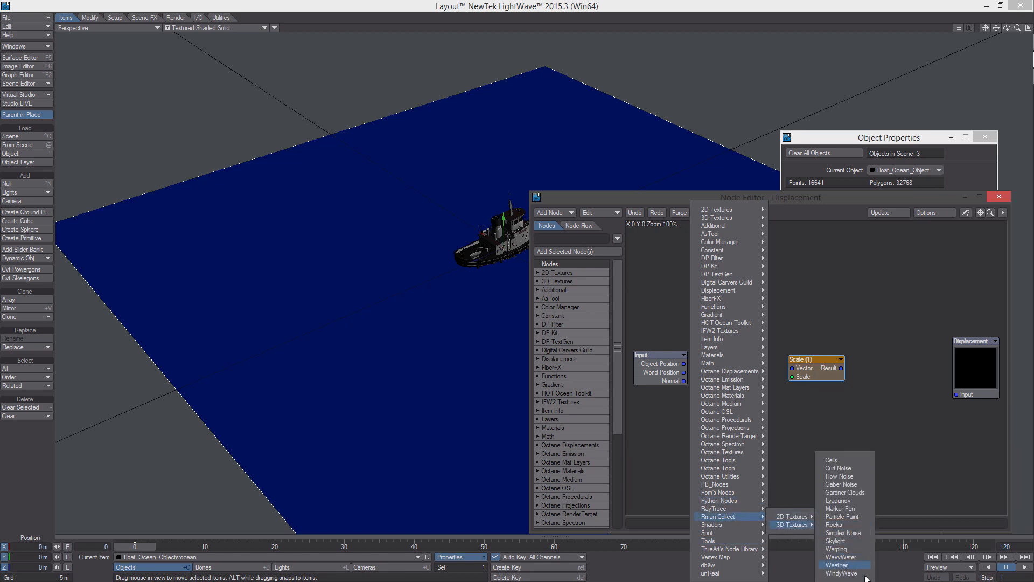
click(843, 573)
drag(796, 334, 706, 358)
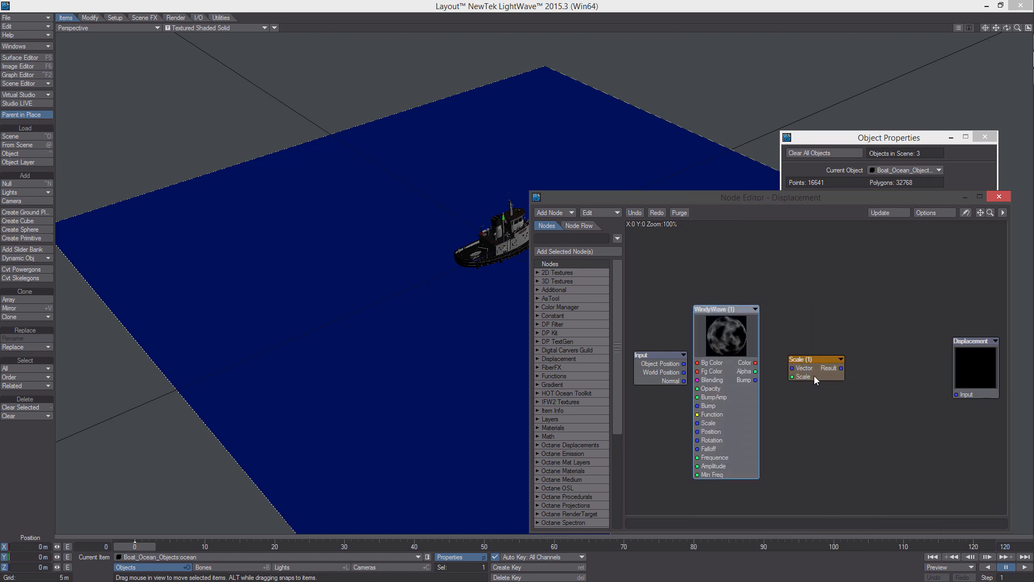
drag(813, 376, 836, 376)
drag(675, 369, 646, 333)
alt+drag(705, 352, 731, 317)
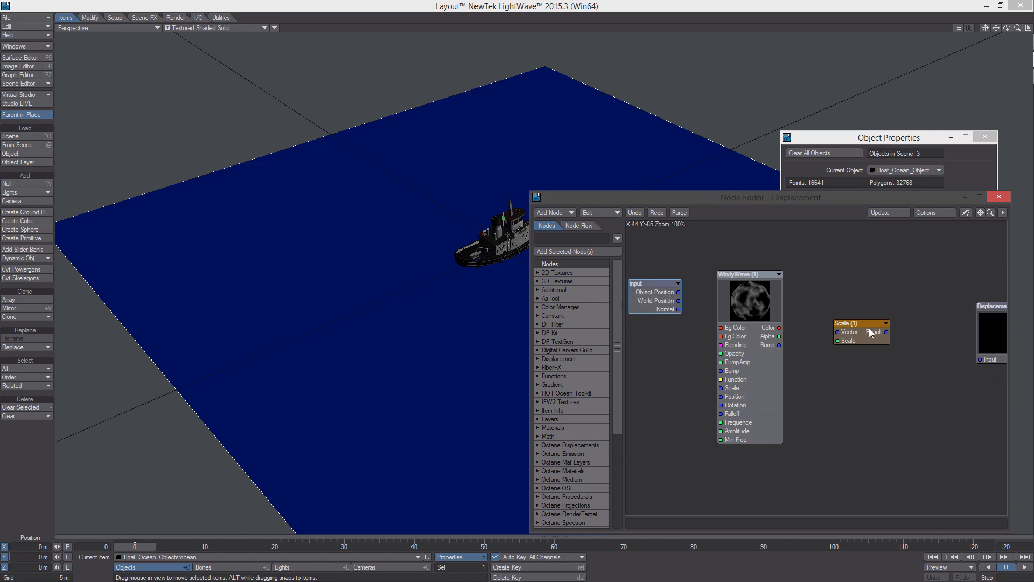
alt+drag(865, 328, 835, 326)
drag(728, 322, 832, 335)
Set the Scale node's vector Y to 10 and connect its Result to the Displacement input.
double_click(826, 326)
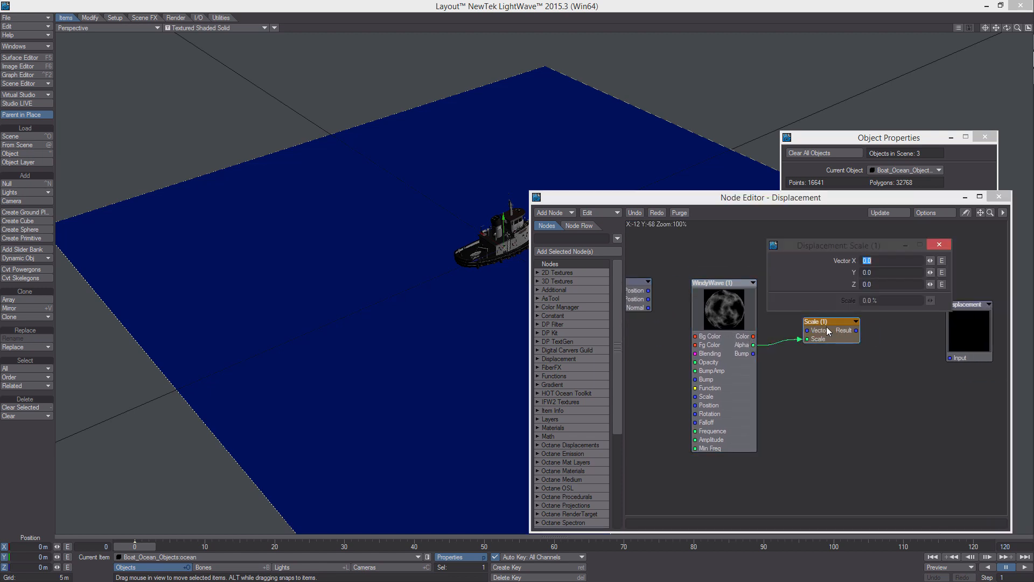
double_click(883, 273)
text(10)
drag(857, 330, 948, 353)
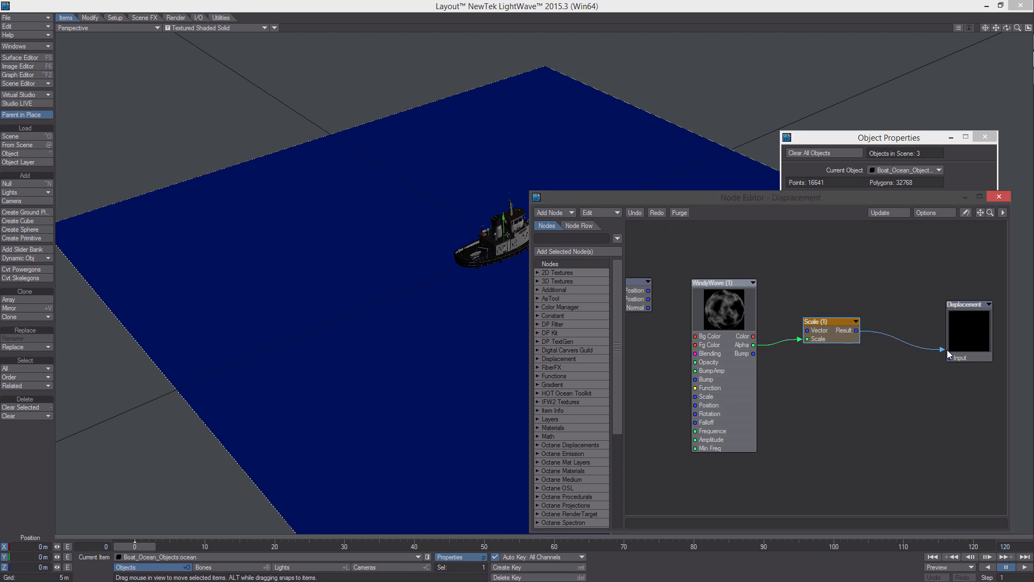
drag(832, 336, 871, 358)
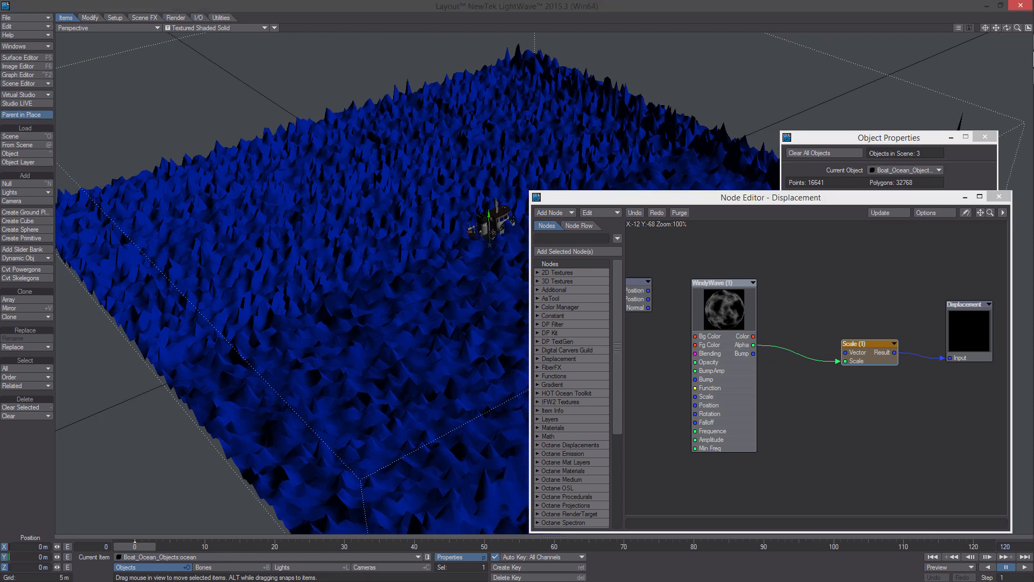
Enable World Coordinates and Invert in the WindyWave node's settings.
double_click(722, 308)
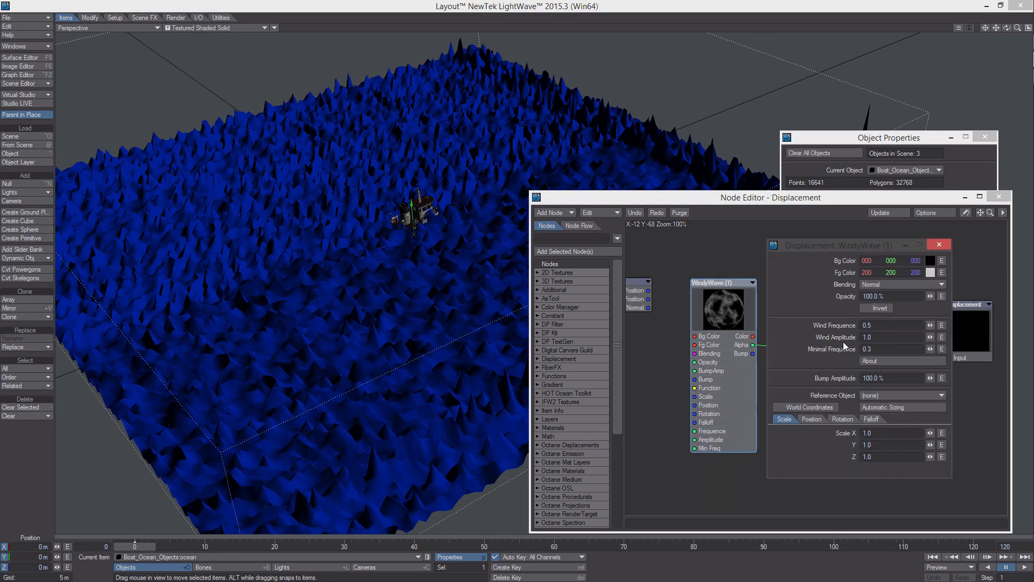
click(779, 408)
click(868, 308)
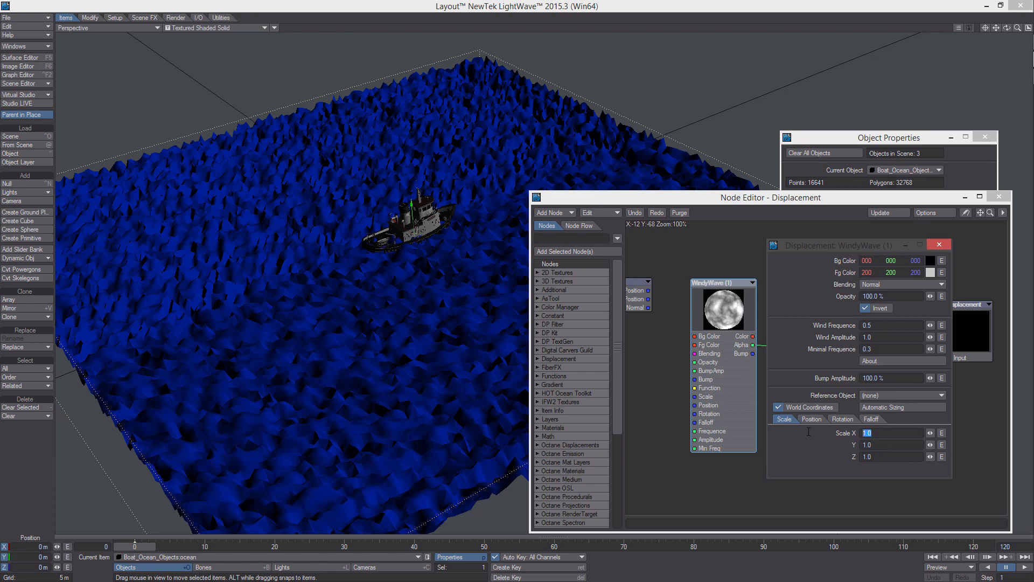
Set the WindyWave texture scale to 1000 in X, 300 in Y and 300 in Z.
text(1000)
key(Return)
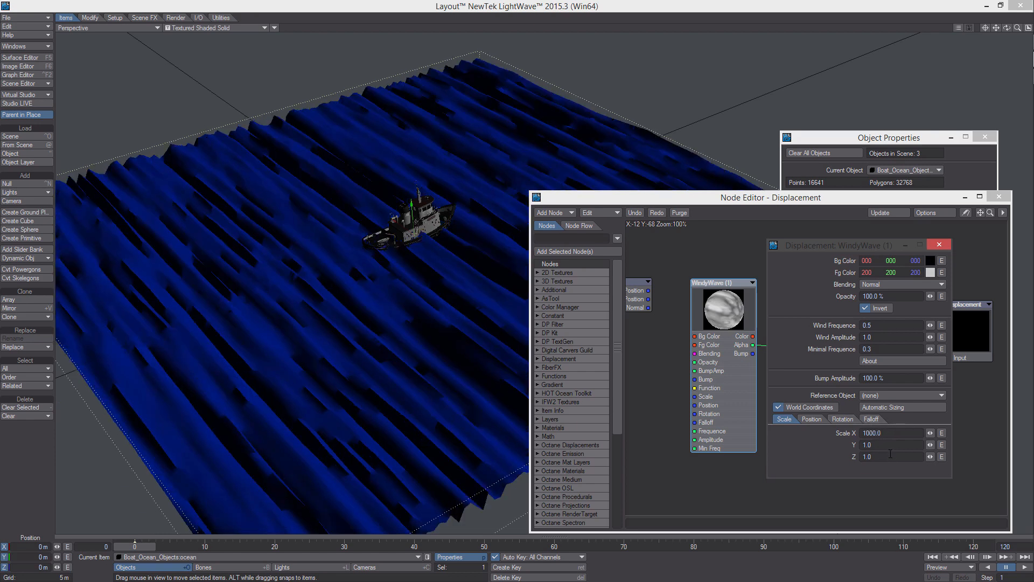
text(300)
key(Return)
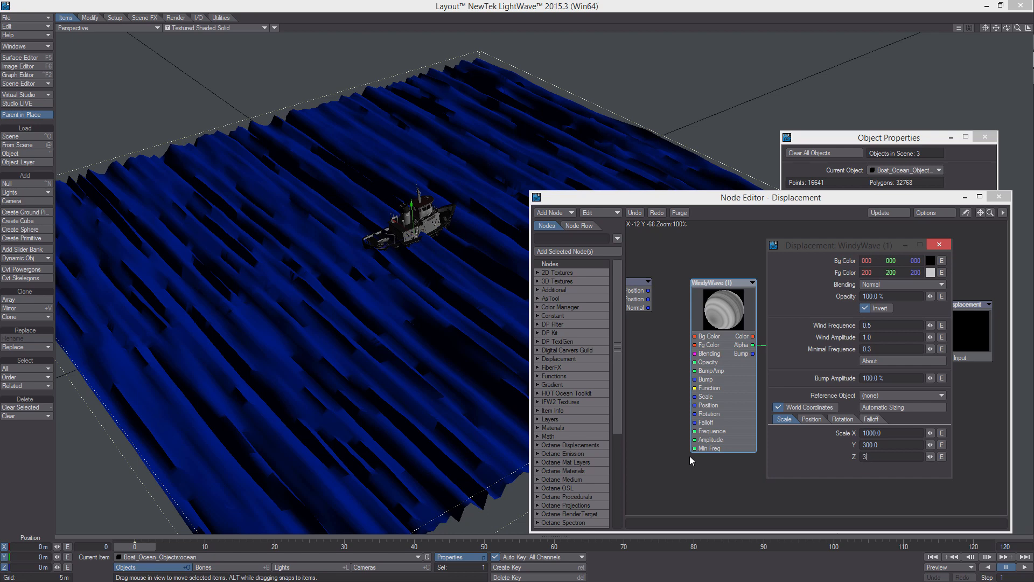
text(300)
key(Return)
Create envelopes for the WindyWave texture's X, Y and Z position channels.
alt+drag(449, 258, 490, 208)
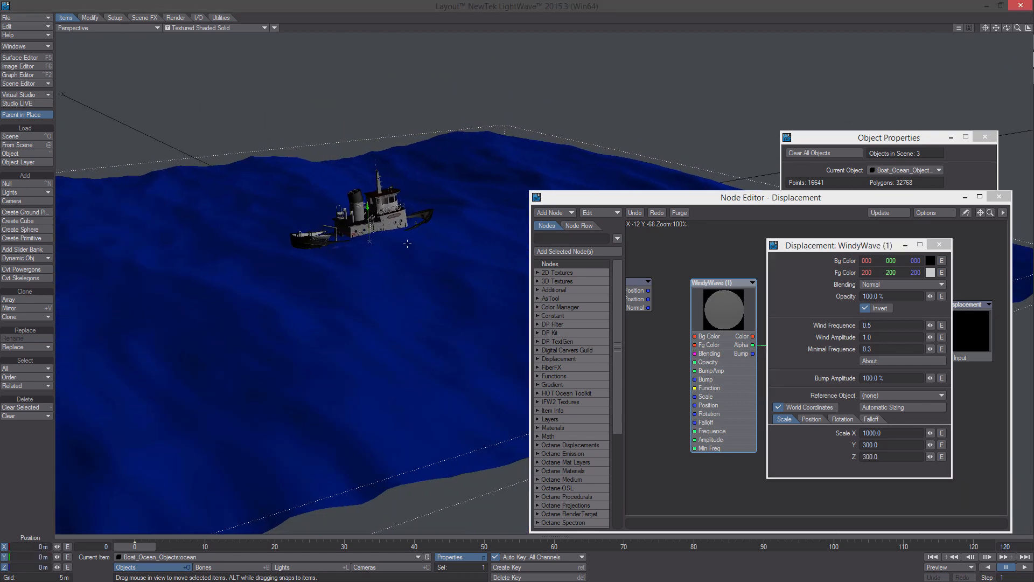
ctrl+alt+drag(345, 210, 398, 210)
alt+shift+drag(301, 215, 544, 215)
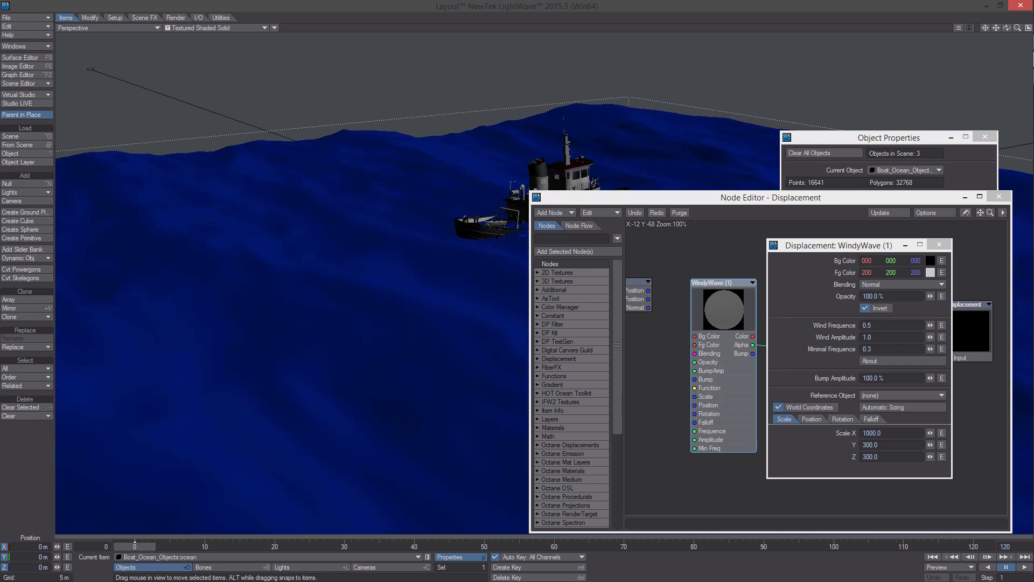
alt+drag(452, 216, 414, 229)
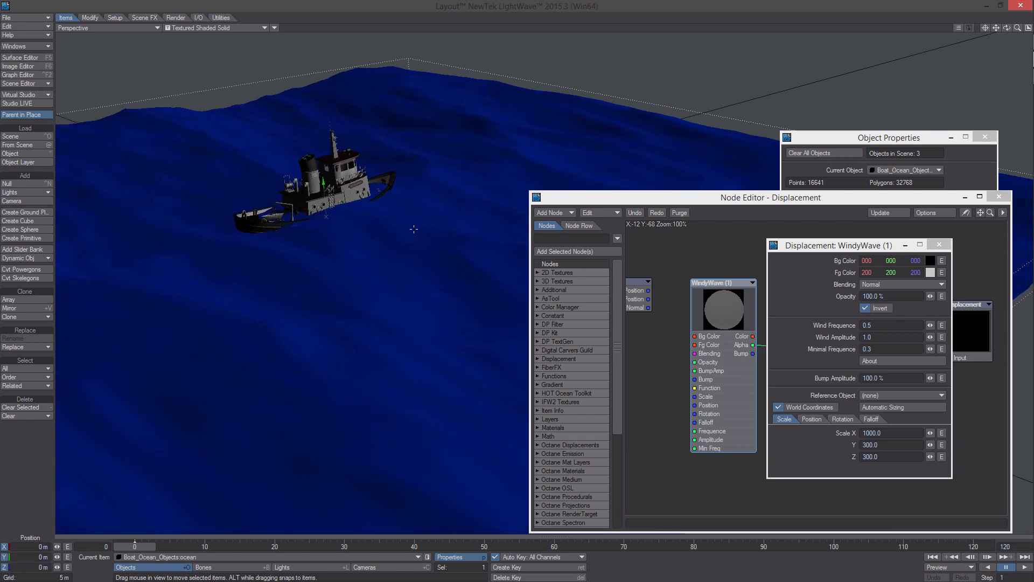
alt+shift+drag(347, 224, 409, 228)
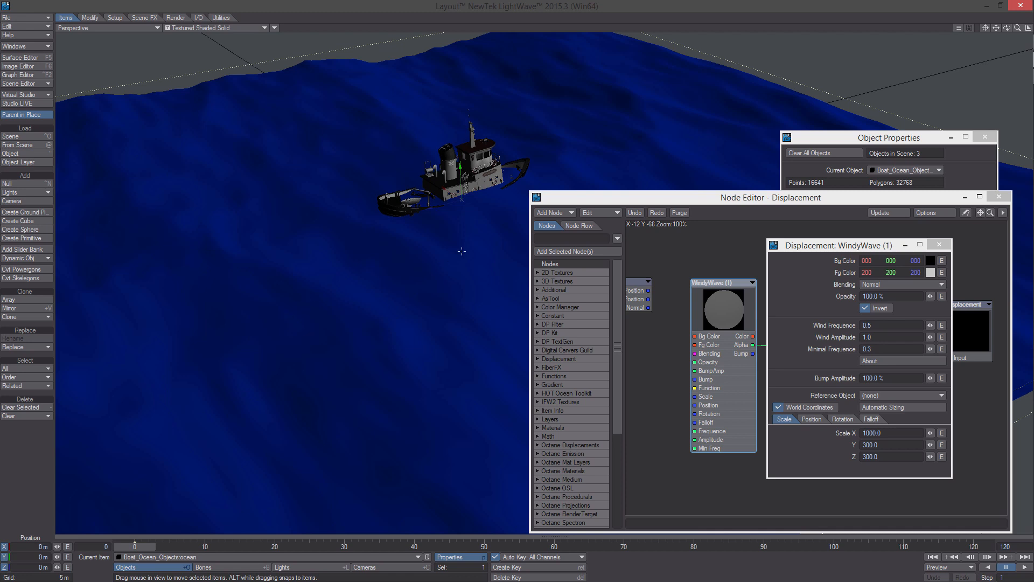
drag(574, 196, 628, 196)
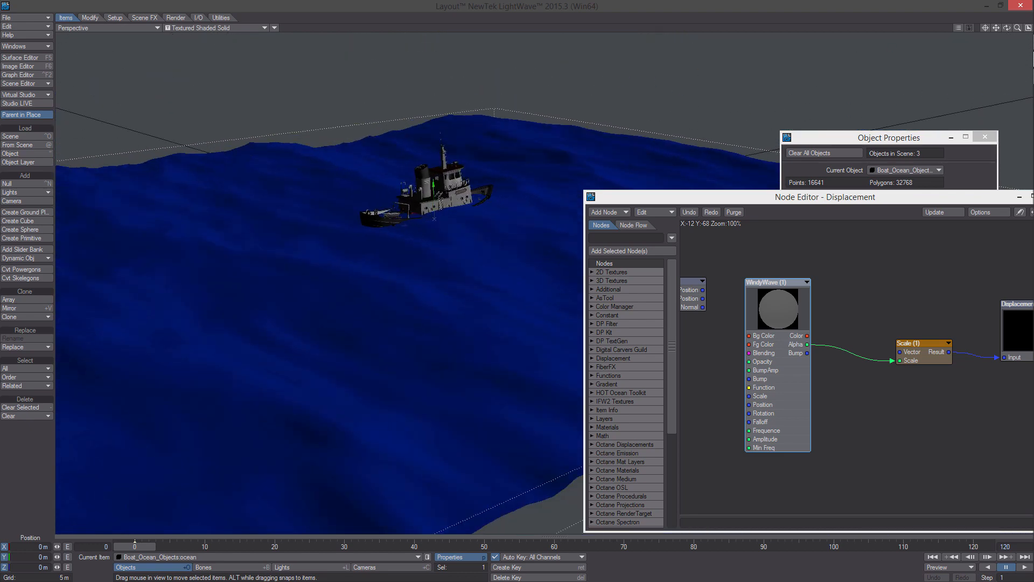
double_click(783, 304)
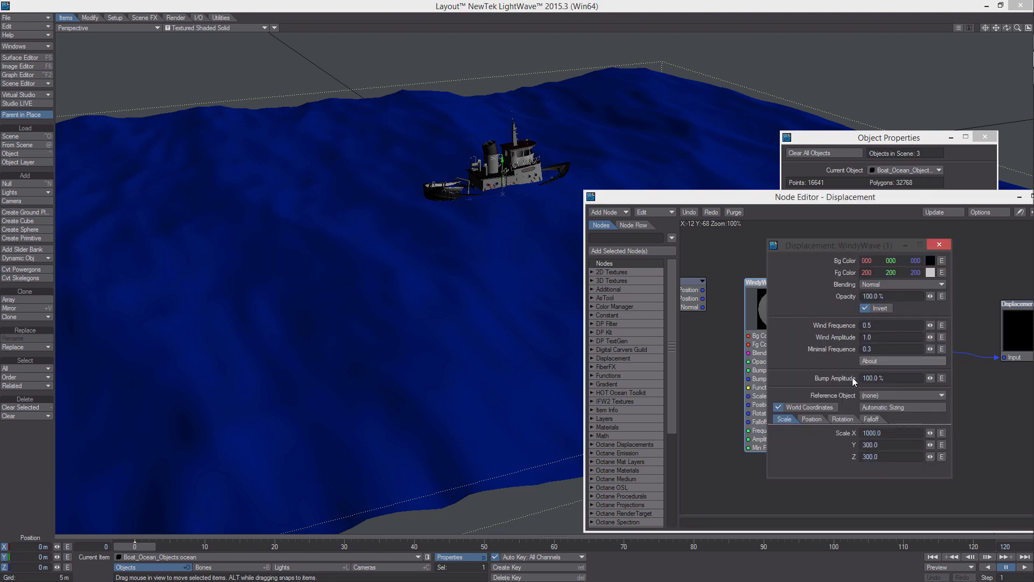
click(811, 419)
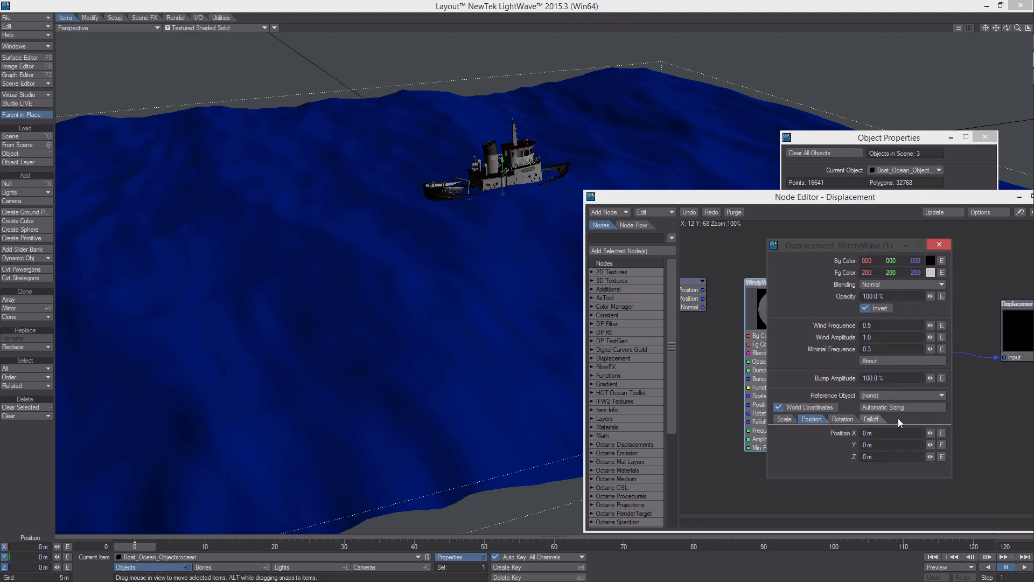
click(941, 433)
click(558, 128)
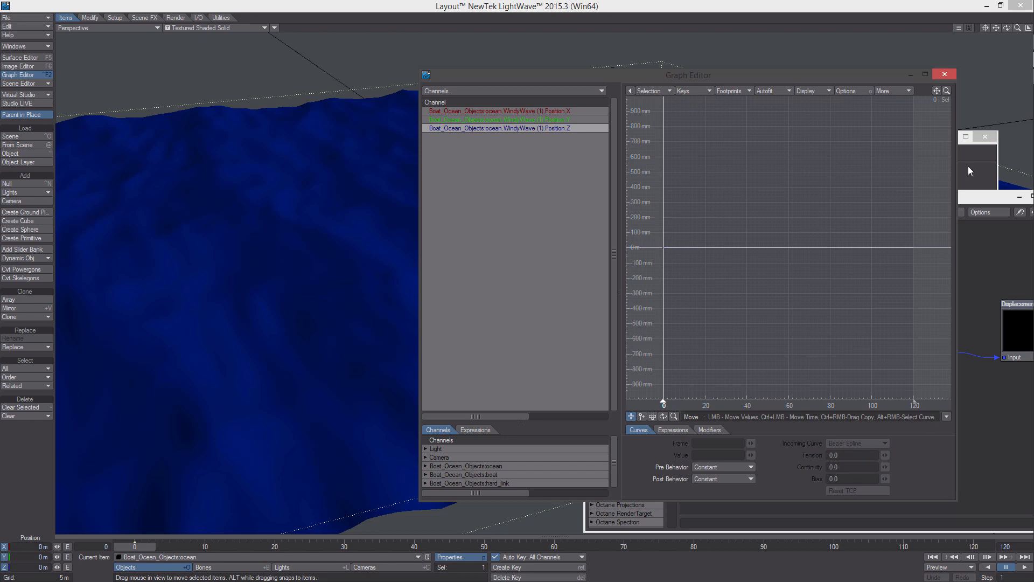
click(946, 74)
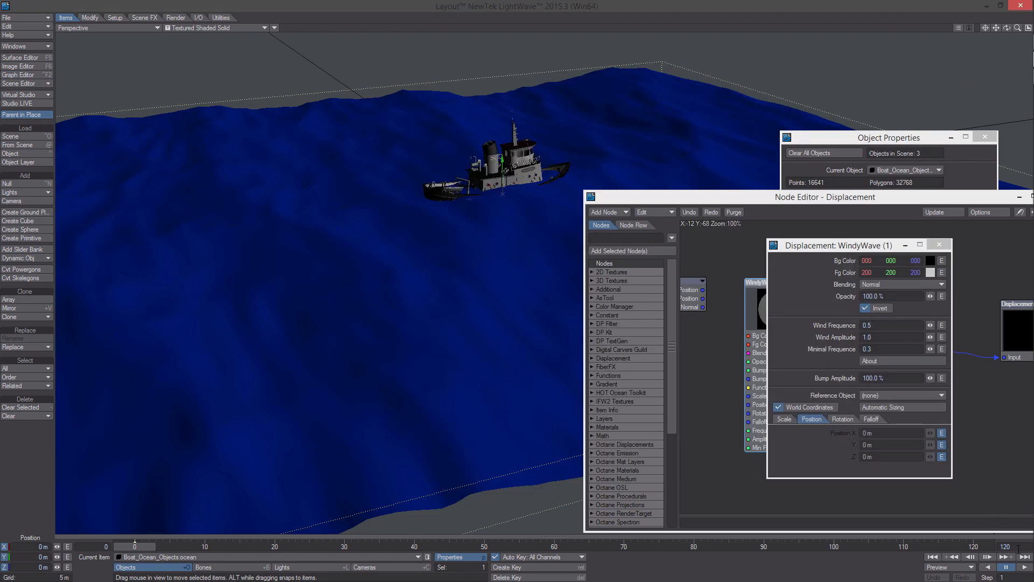
Extend the timeline to frame 600 and key WindyWave Position Z to 200 m at frame 600.
text(600)
key(Return)
click(942, 445)
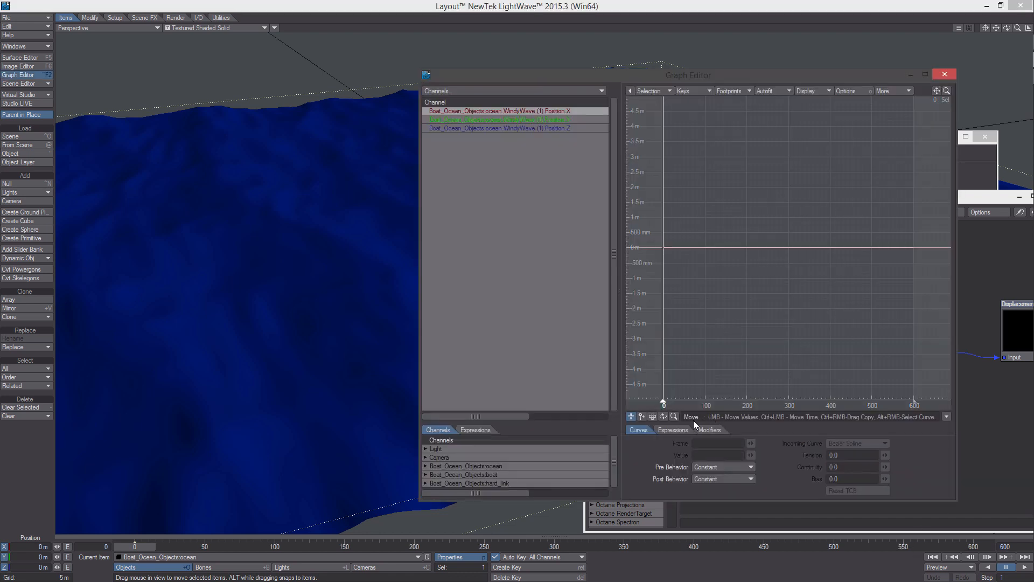
click(642, 416)
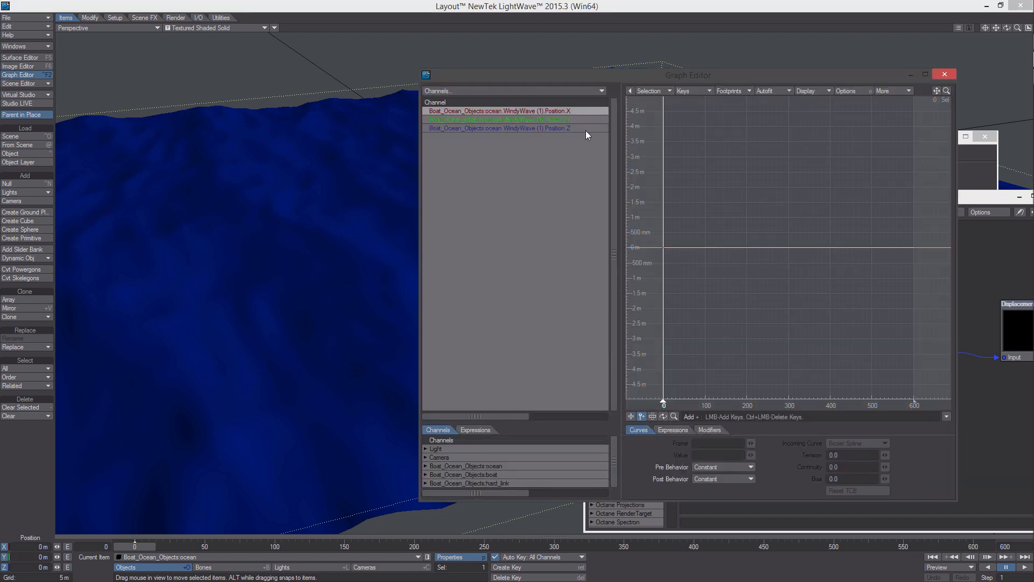
click(586, 130)
click(914, 249)
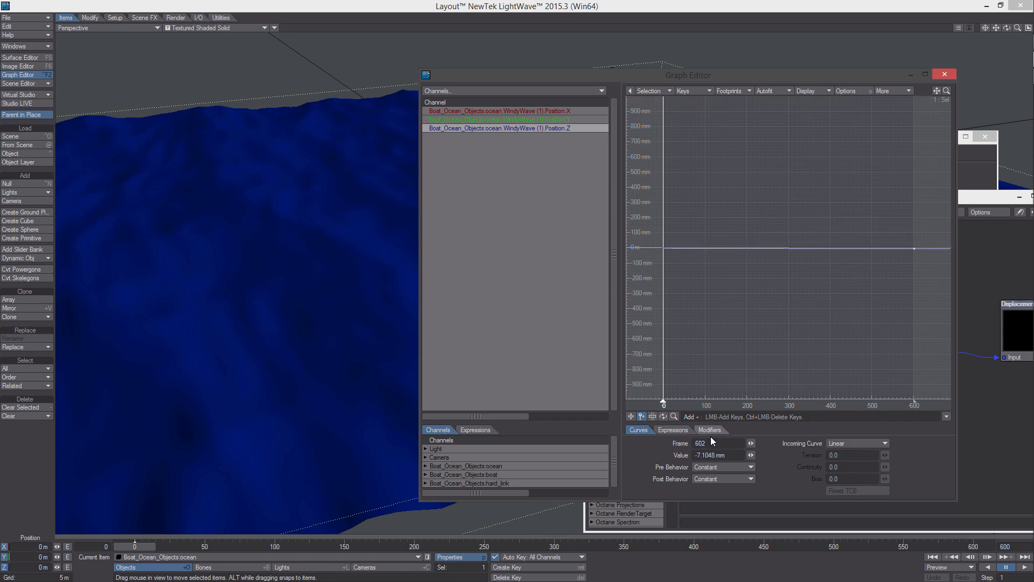
text(600)
key(Return)
click(733, 455)
text(200)
key(Return)
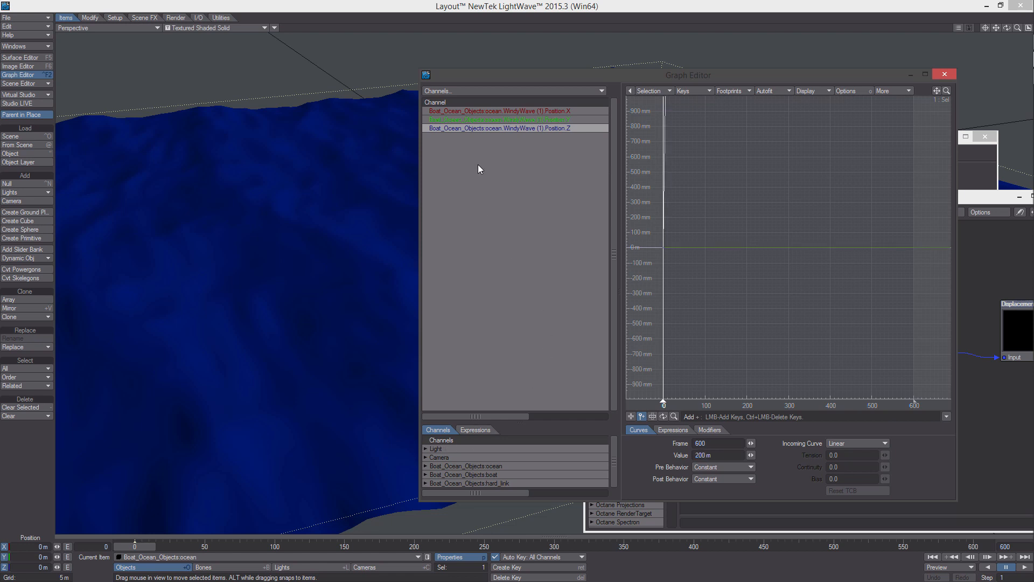
Add a key of 50 m at frame 600 to the WindyWave Position Y channel and close the Graph Editor.
click(540, 119)
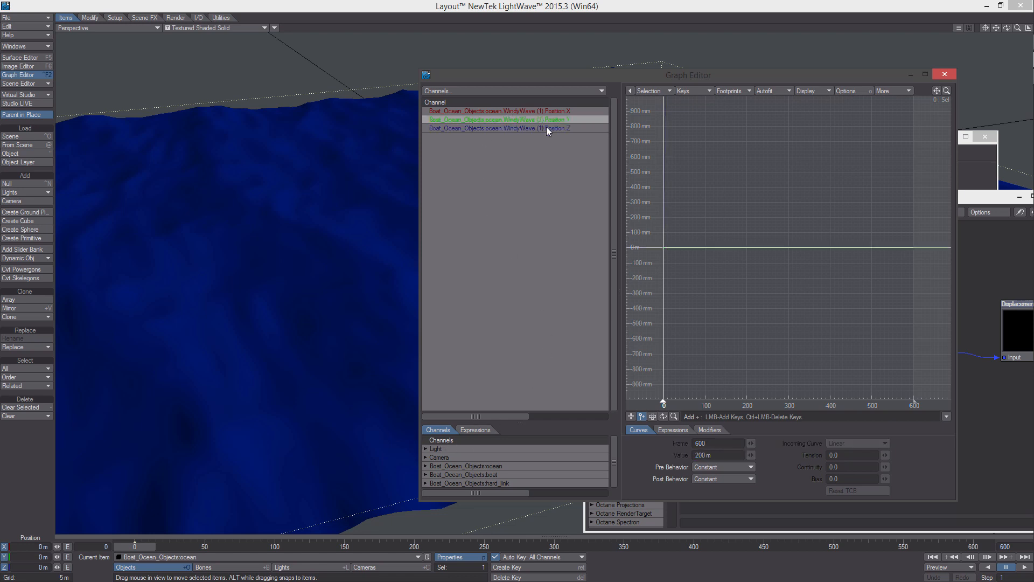
click(914, 248)
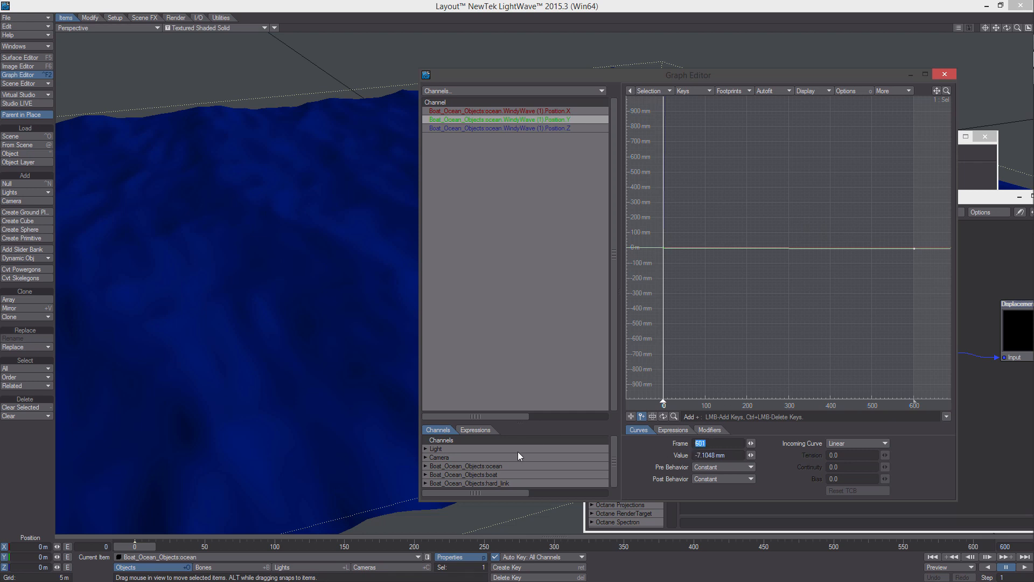
click(737, 453)
text(50)
key(Return)
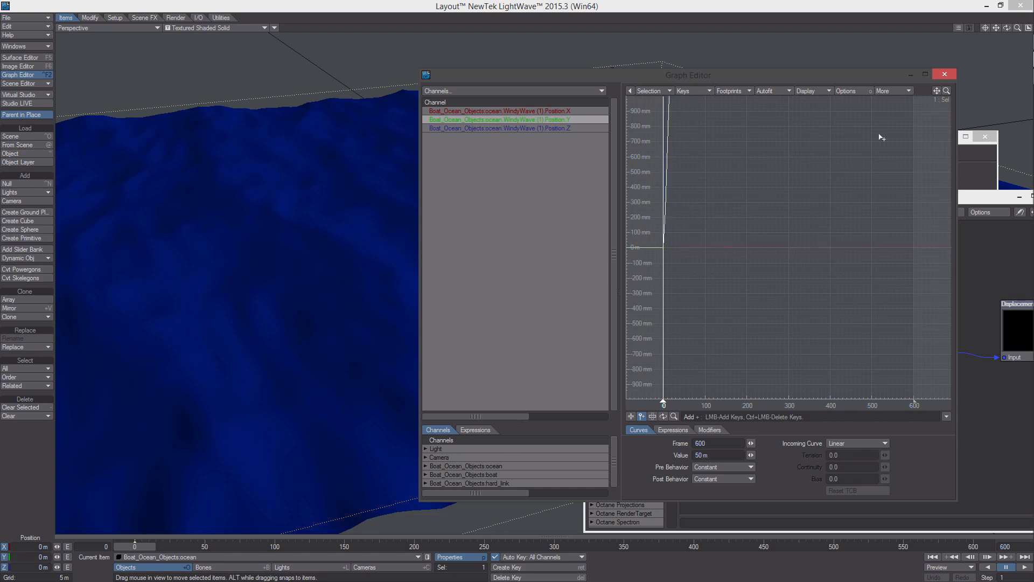
click(944, 74)
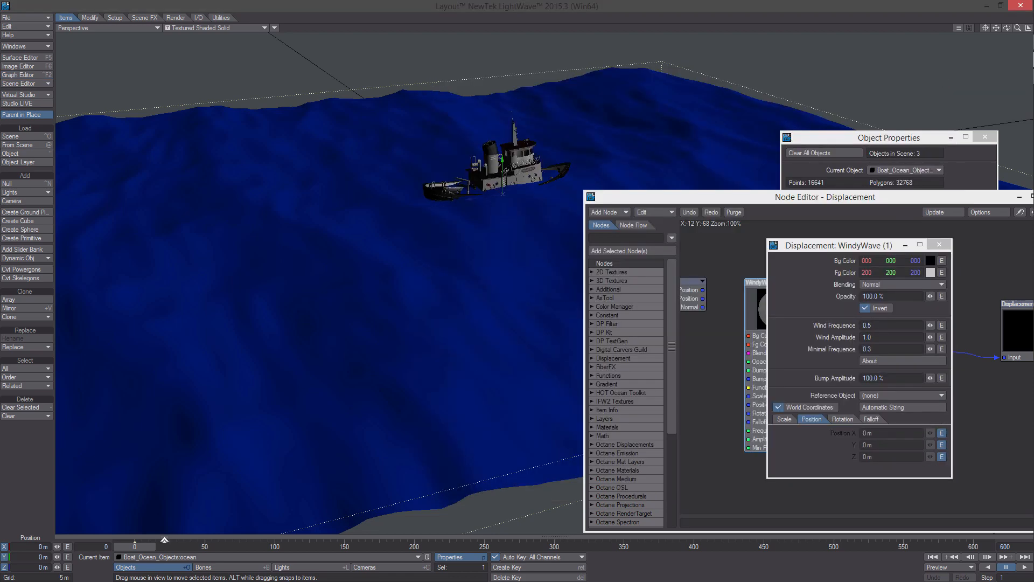
Scrub through the timeline and examine the animated ocean waves around the tugboat up close.
drag(139, 550, 352, 547)
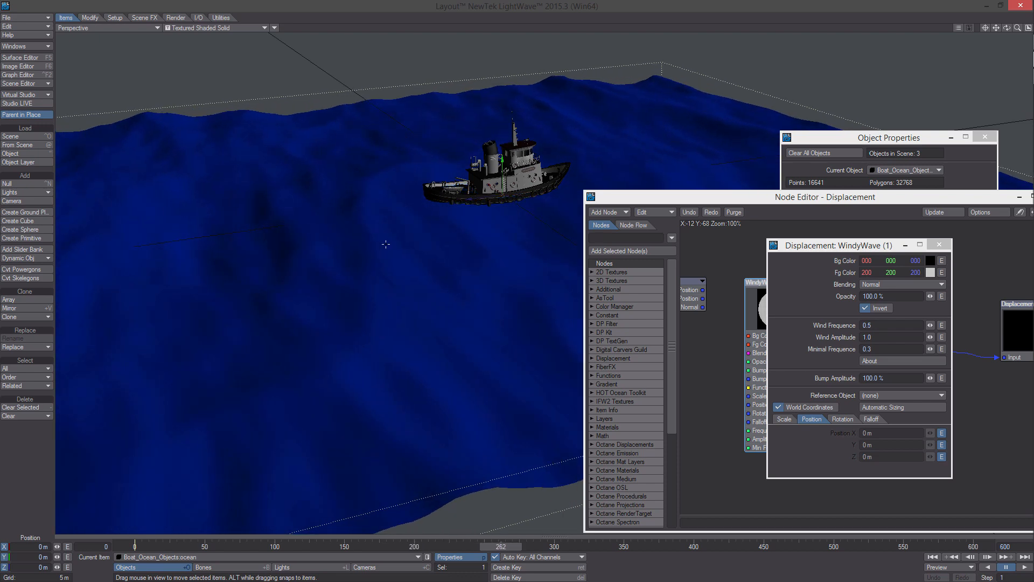
ctrl+alt+drag(385, 244, 358, 224)
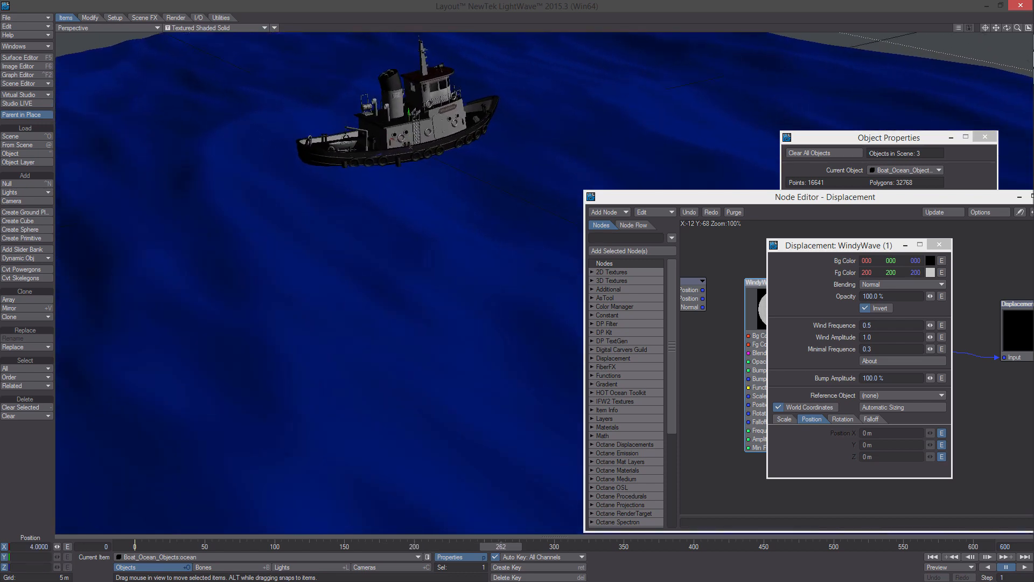
alt+shift+drag(430, 334, 471, 425)
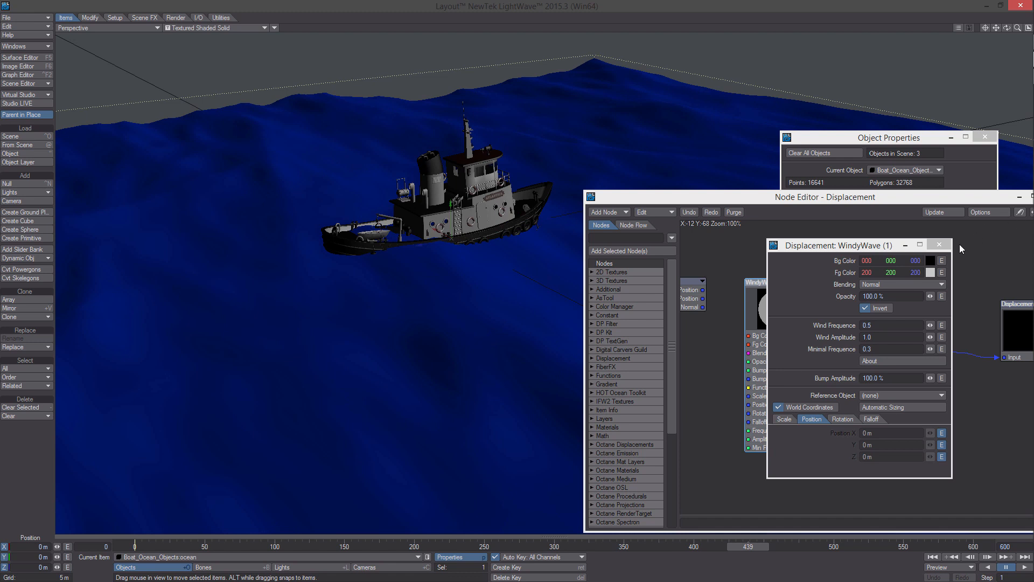
Close the WindyWave settings and add a Store Material node to the ocean's displacement network.
click(945, 243)
alt+drag(925, 369, 838, 342)
right_click(819, 385)
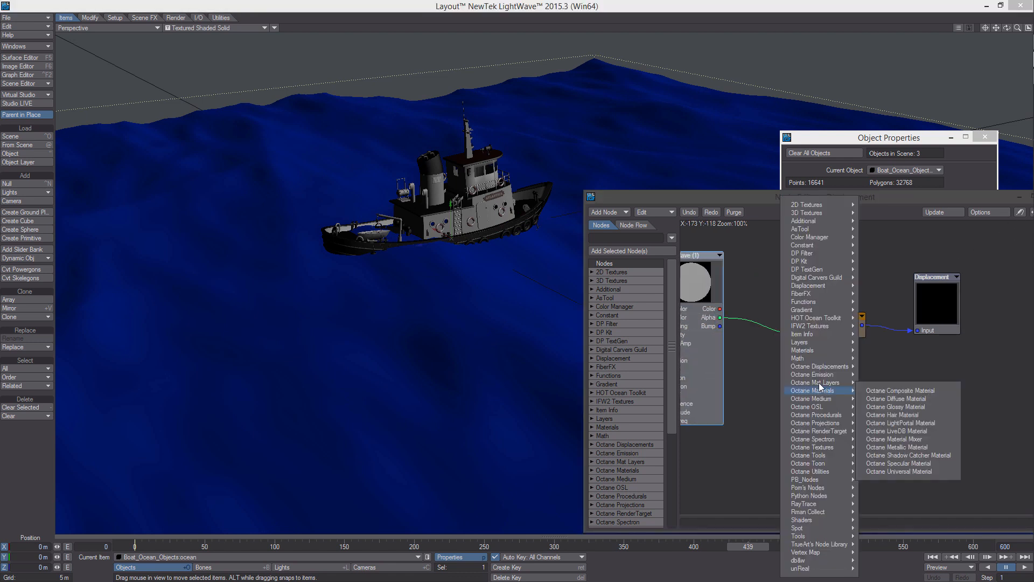
mouse_move(831, 491)
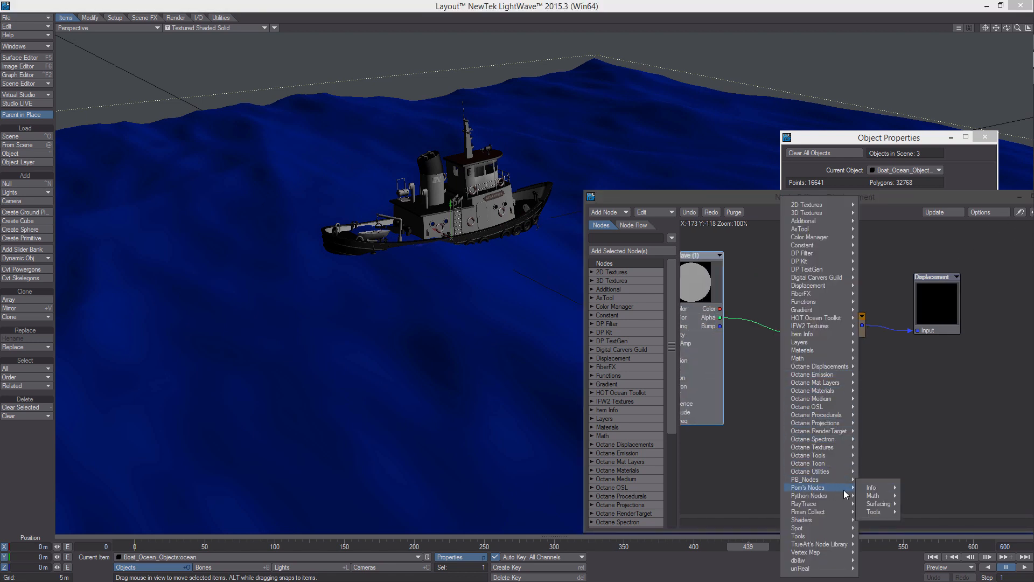
mouse_move(875, 512)
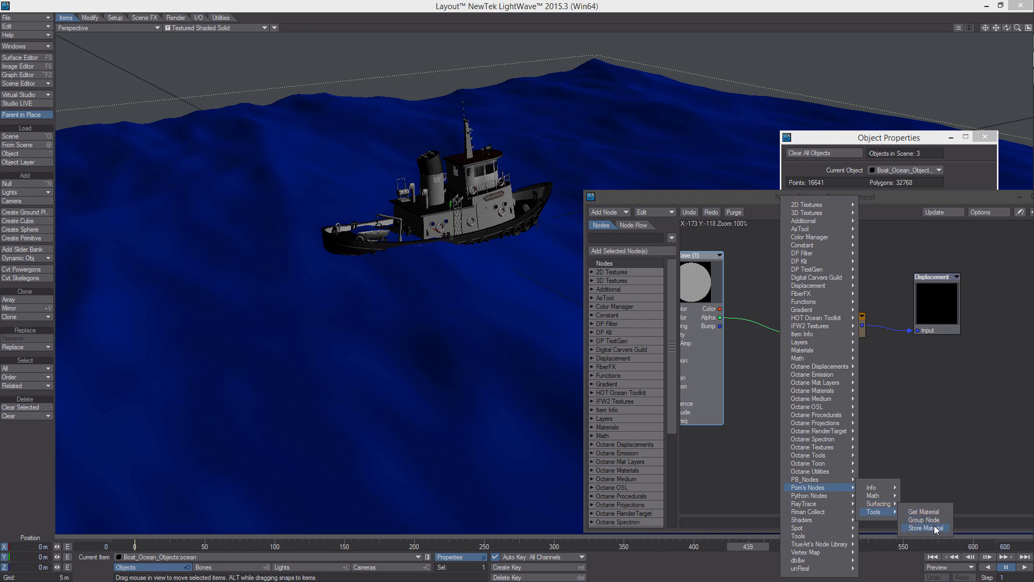
click(934, 527)
Wire the Scale node's Result through Store Material's Vector input and output into the Displacement node's Input.
alt+drag(900, 404, 779, 411)
drag(823, 317, 926, 303)
drag(736, 339, 808, 281)
drag(742, 334, 928, 323)
Check the Store Material node's name setting and rearrange the Scale and Store Material nodes in the displacement network.
double_click(818, 306)
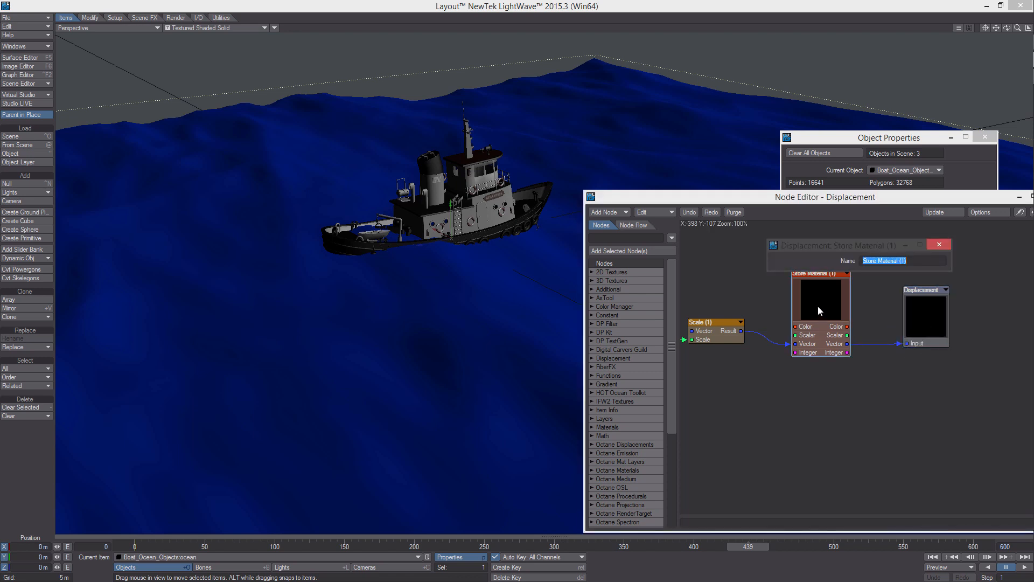
click(938, 247)
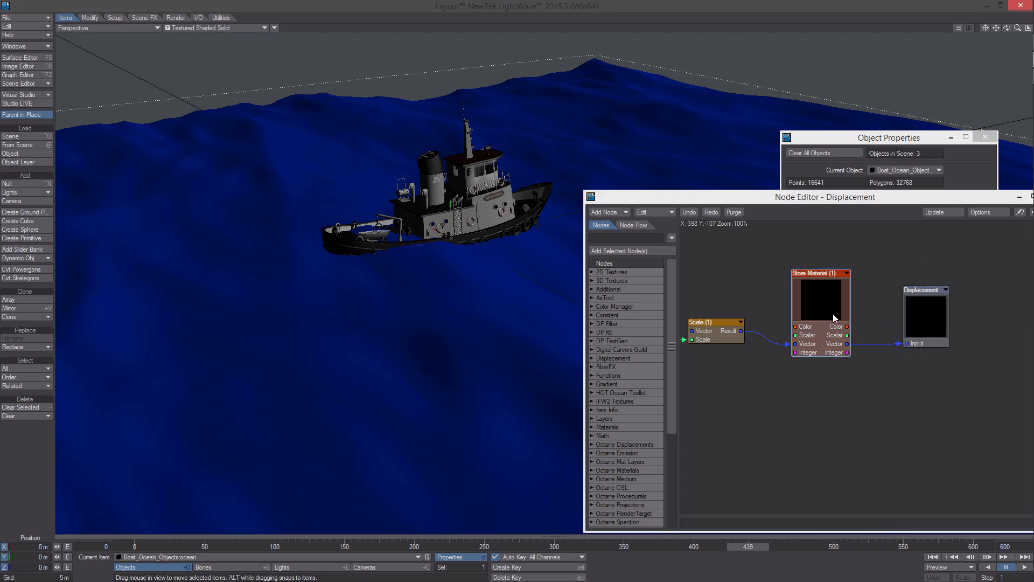
drag(832, 313, 835, 304)
alt+drag(777, 273, 940, 277)
drag(717, 325, 754, 305)
drag(870, 334, 872, 352)
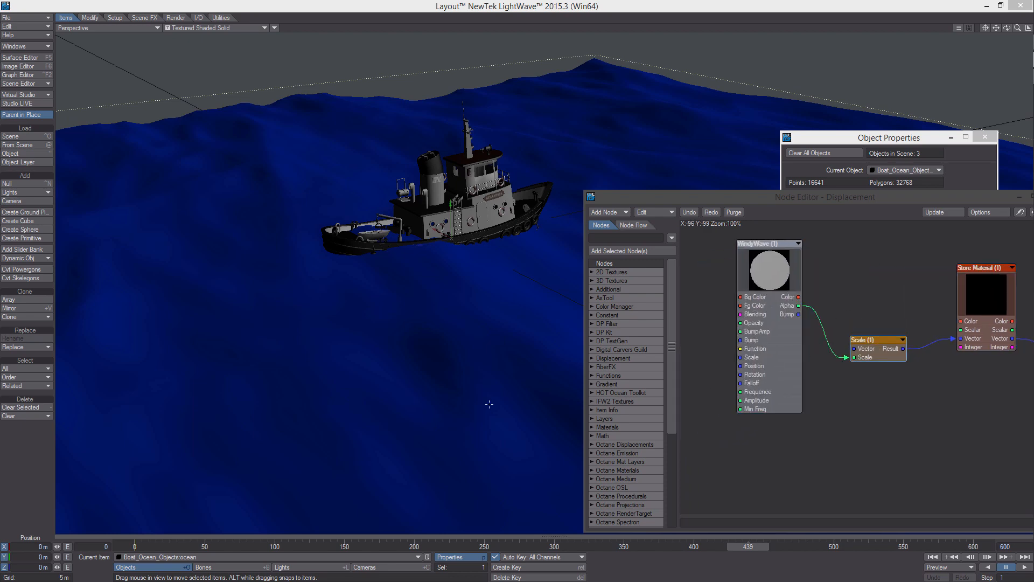
Scrub the ocean animation to frame 236 and close the displacement Node Editor and Object Properties.
drag(753, 551, 469, 551)
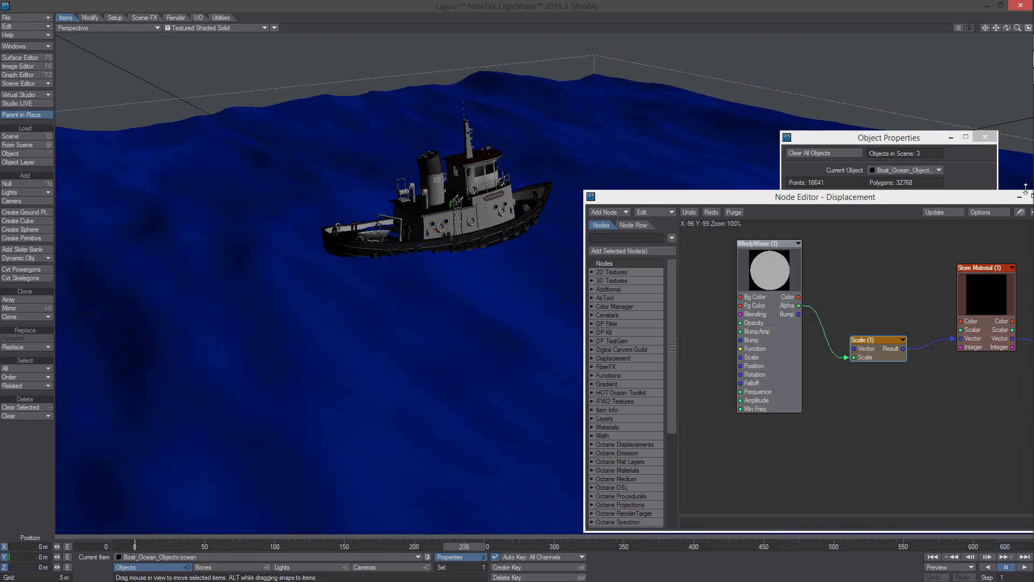
drag(936, 195, 675, 150)
click(792, 148)
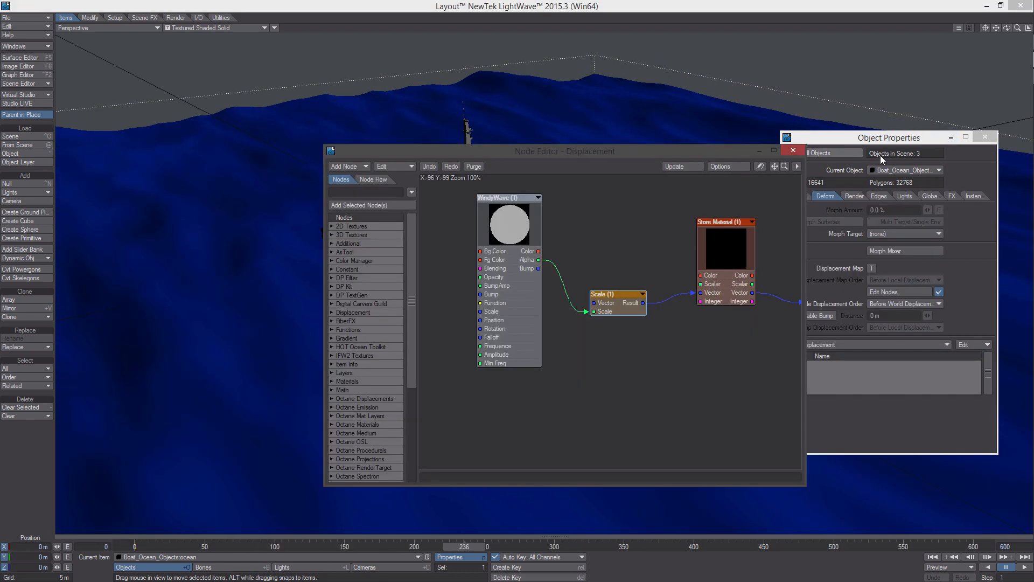
click(986, 137)
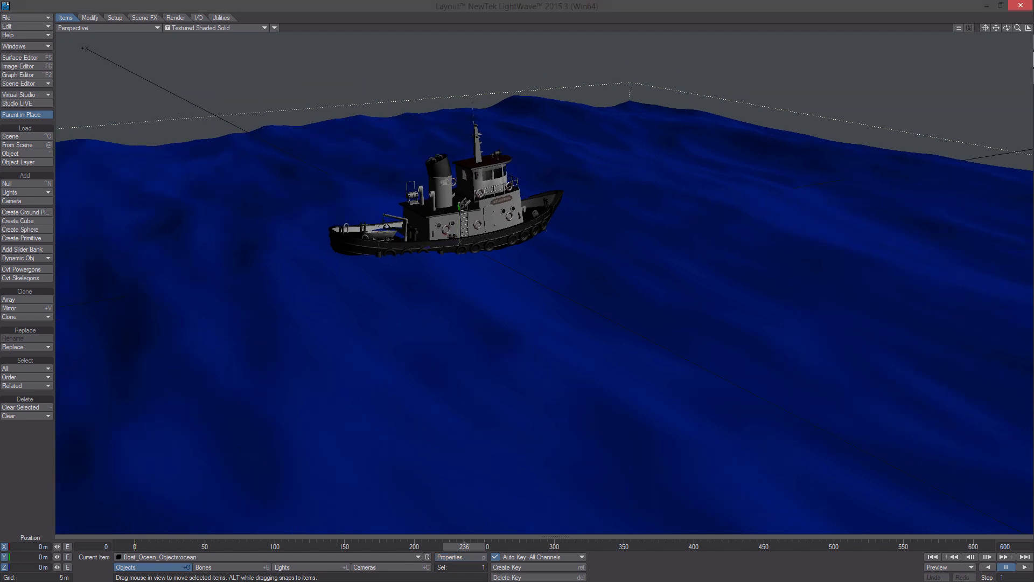
Return the timeline to frame 0 and move the boat to about 202 m on the X axis.
ctrl+alt+drag(506, 388, 402, 498)
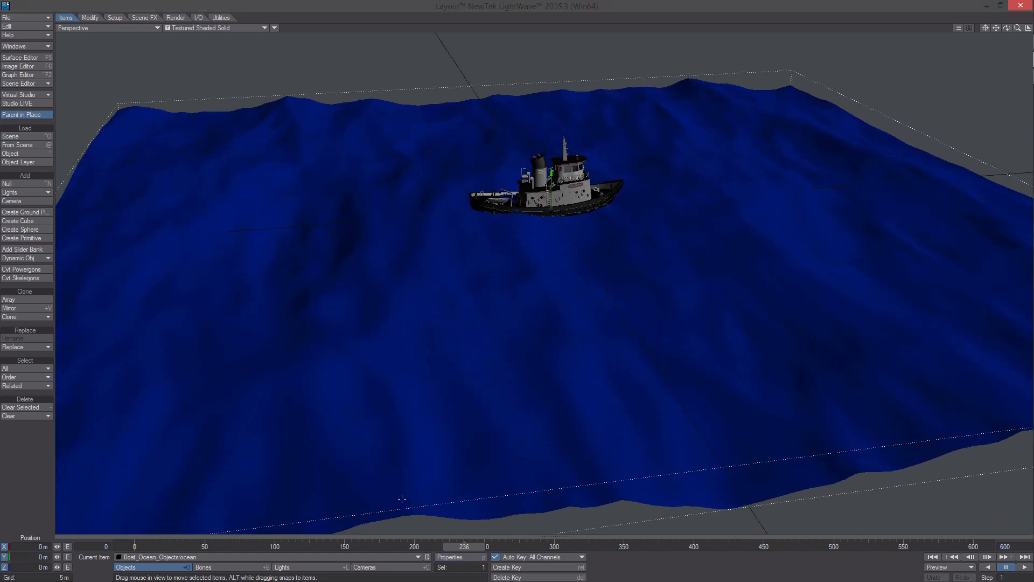
mouse_move(471, 547)
mouse_down()
mouse_move(210, 547)
mouse_move(768, 547)
mouse_move(461, 547)
mouse_up()
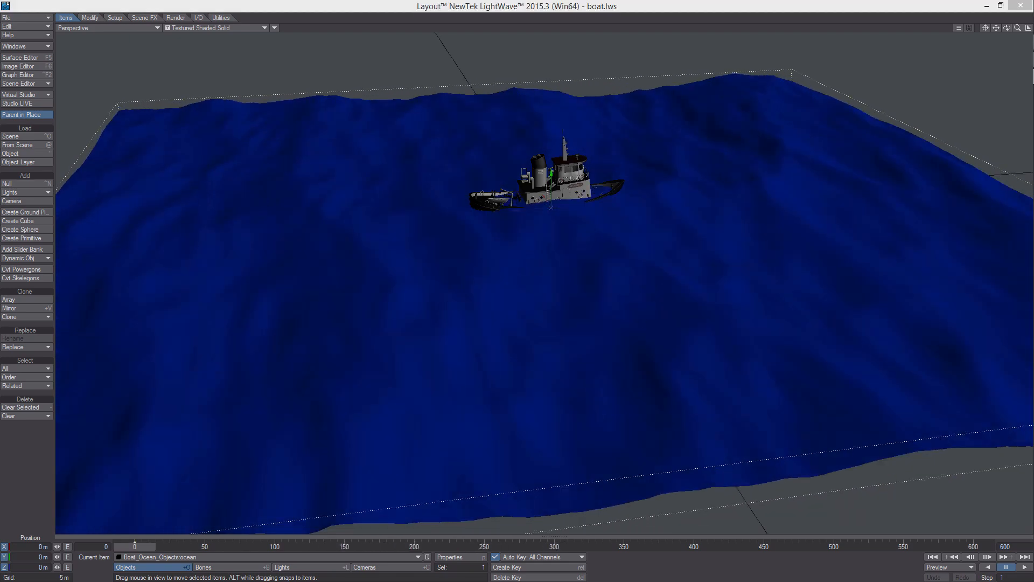
mouse_move(1017, 28)
mouse_down()
mouse_move(1028, 36)
mouse_move(1010, 28)
mouse_move(1003, 39)
mouse_up()
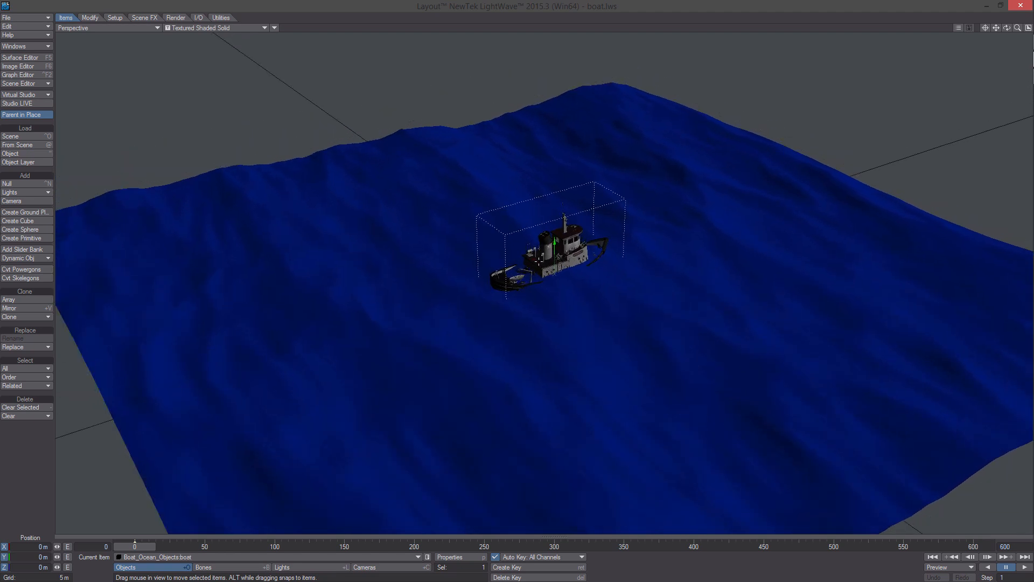
drag(538, 261, 321, 110)
alt+drag(611, 277, 590, 309)
alt+drag(561, 328, 561, 300)
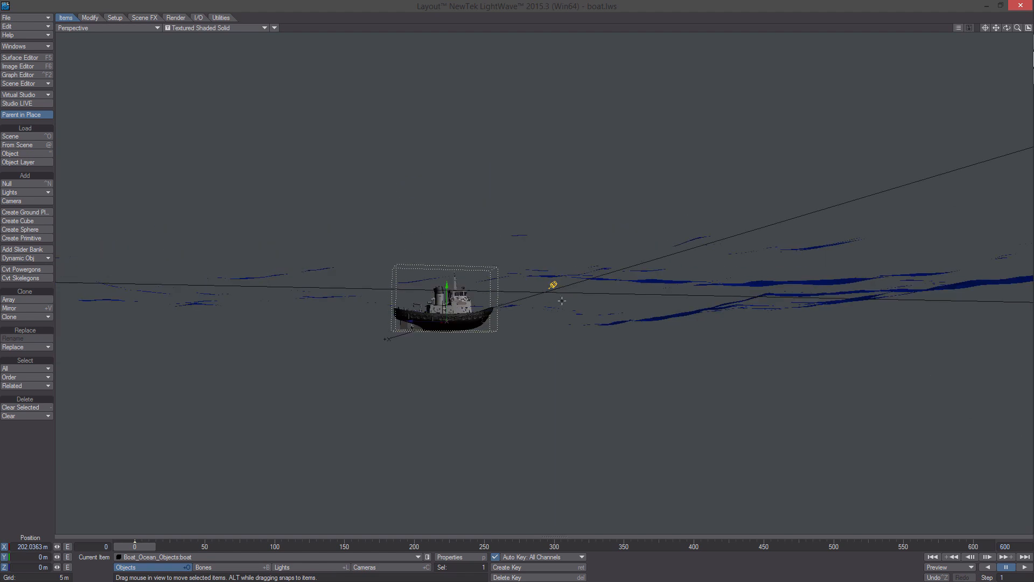
Set the hard_link object's viewport display to Vertices and its colour to Red in the Scene Editor.
click(238, 554)
click(273, 548)
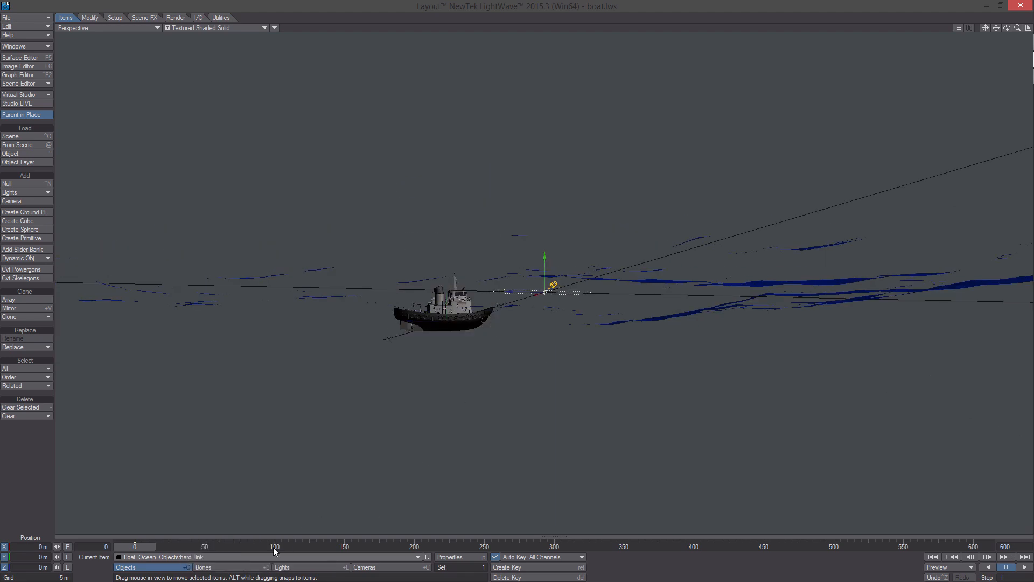
alt+drag(538, 237, 539, 264)
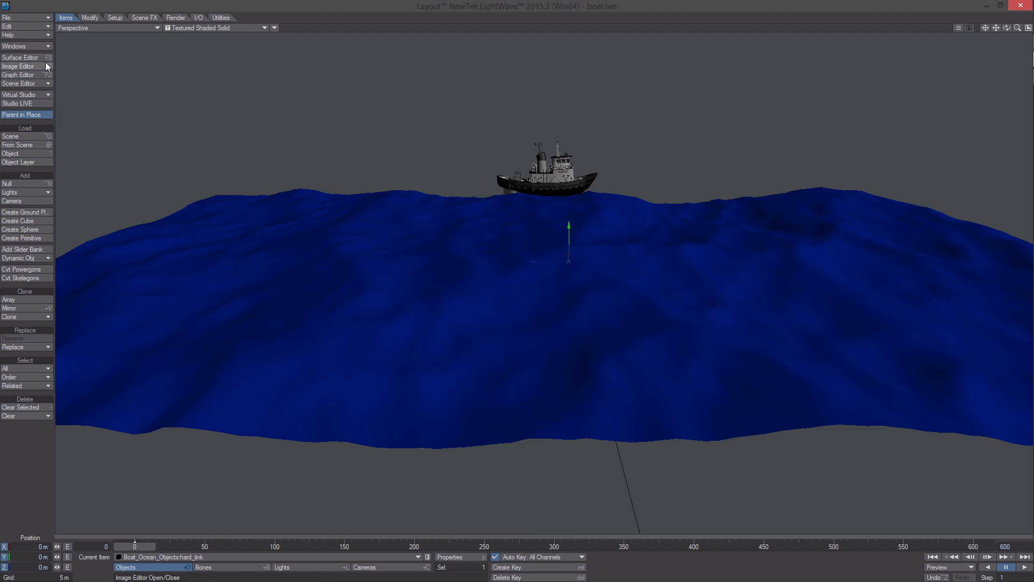
click(36, 46)
click(36, 47)
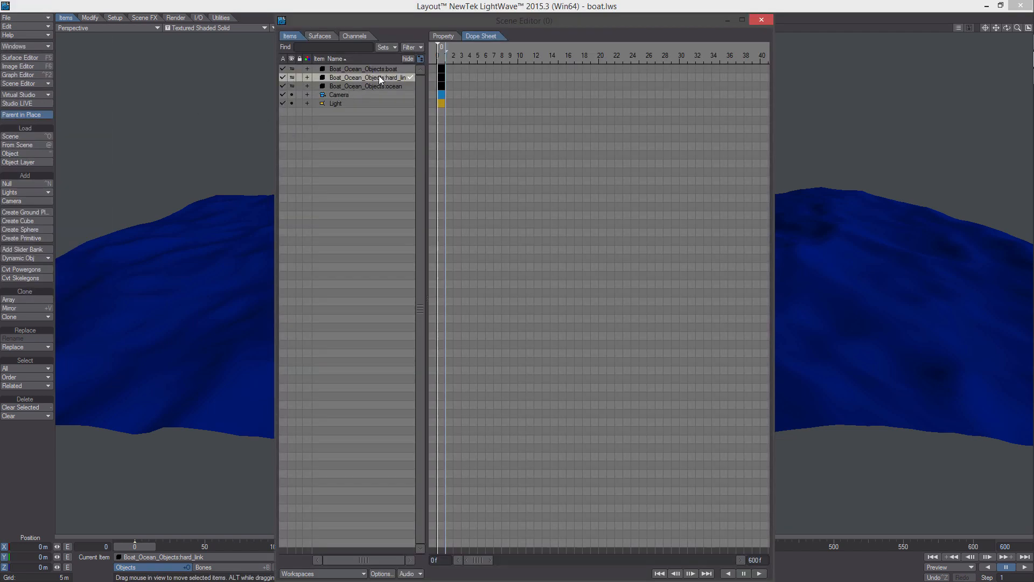
click(294, 78)
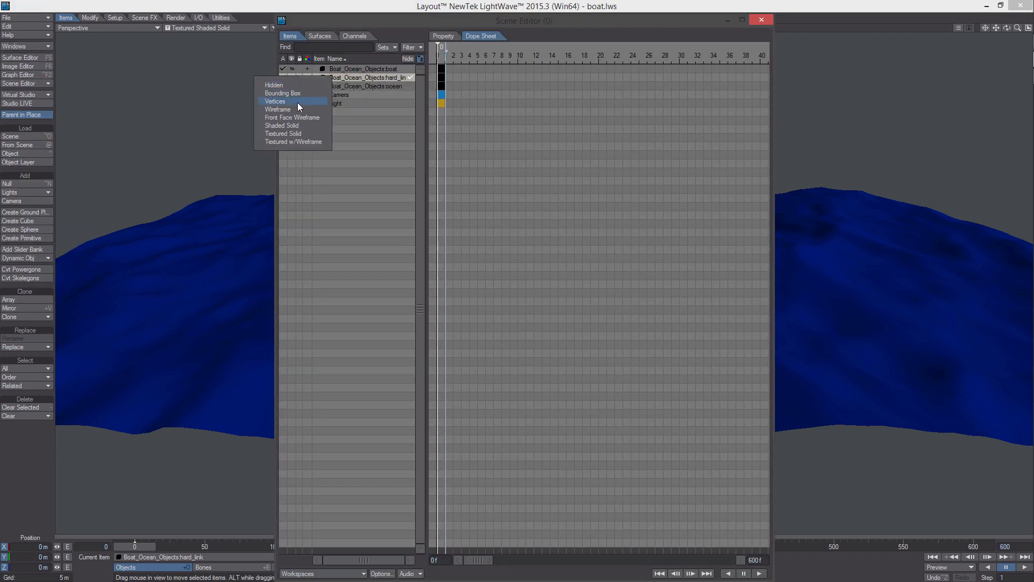
click(297, 102)
click(322, 78)
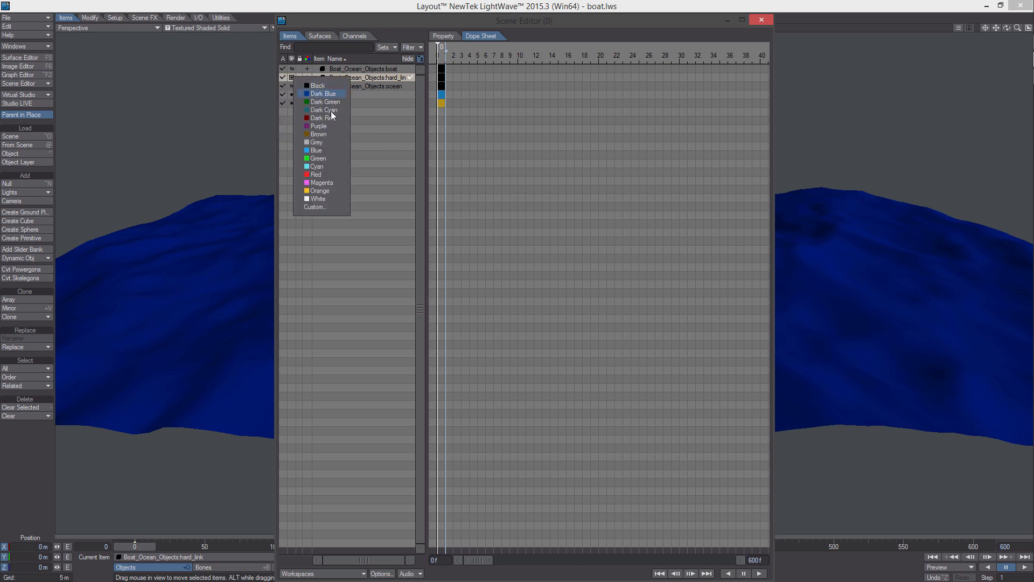
click(333, 175)
click(762, 20)
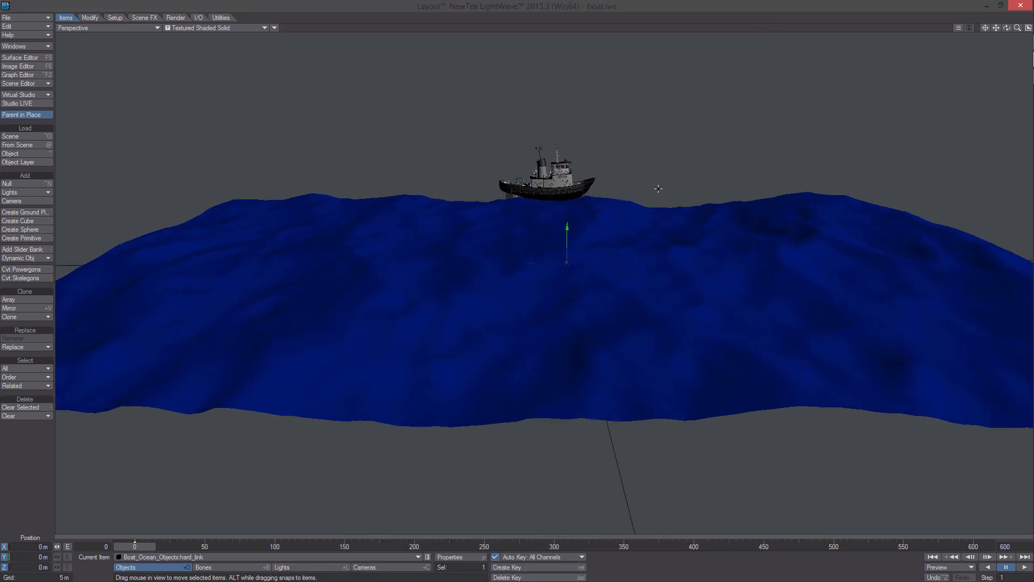
Add a Nodal Motion modifier to the hard_link object and open its node network beside the ocean view.
alt+drag(700, 183, 572, 289)
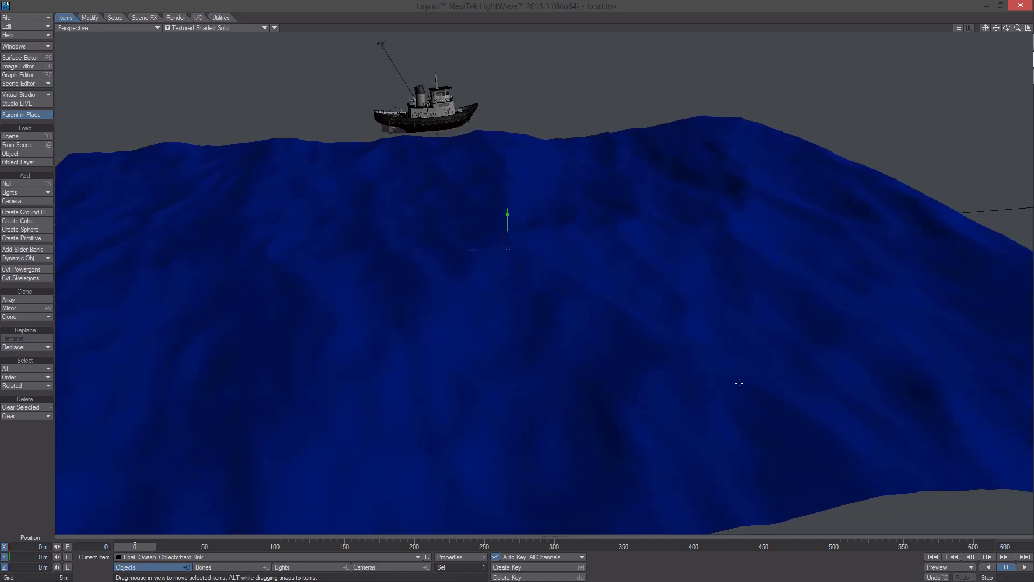
key(m)
alt+drag(695, 353, 694, 341)
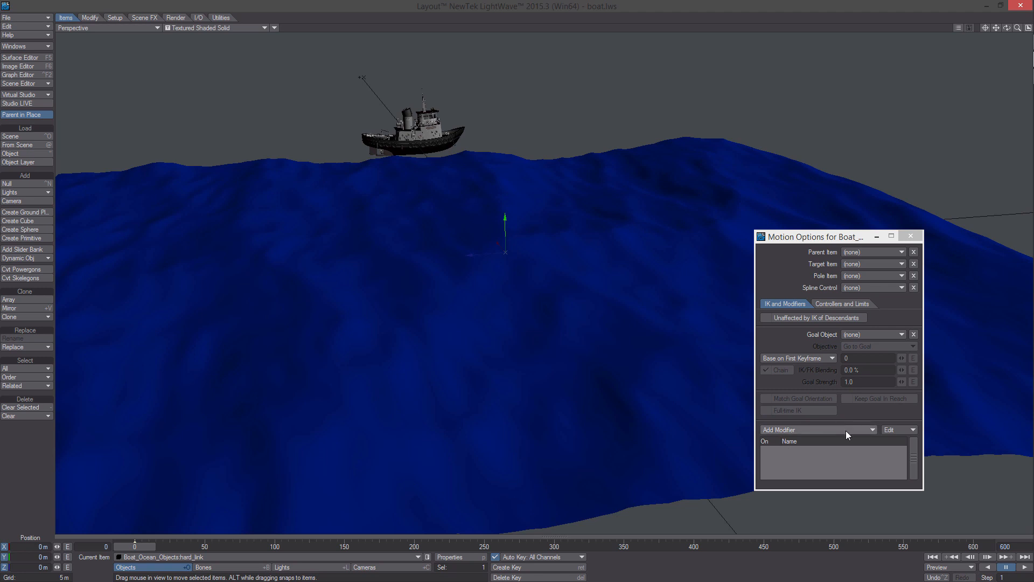
click(846, 431)
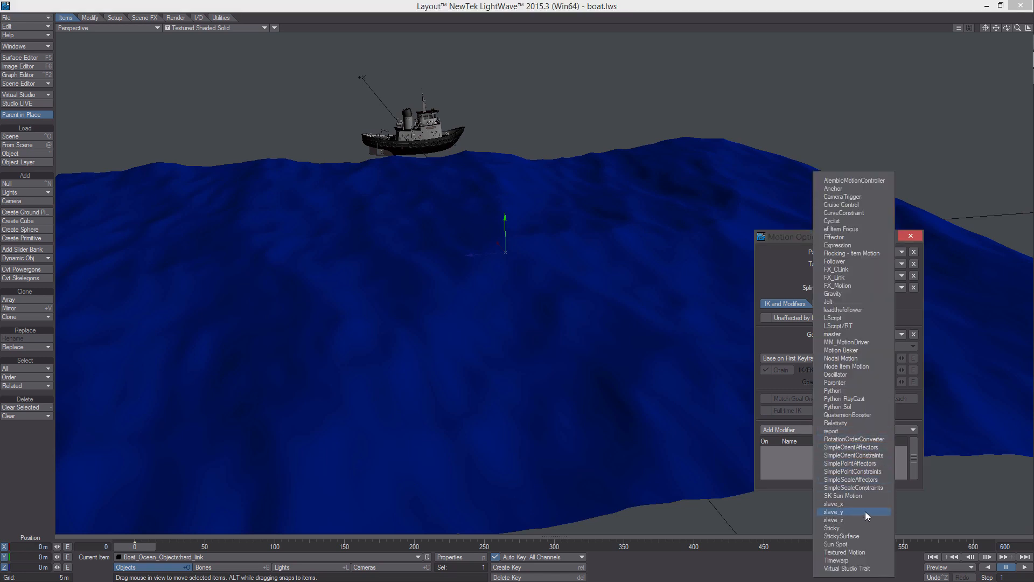
click(866, 359)
double_click(845, 447)
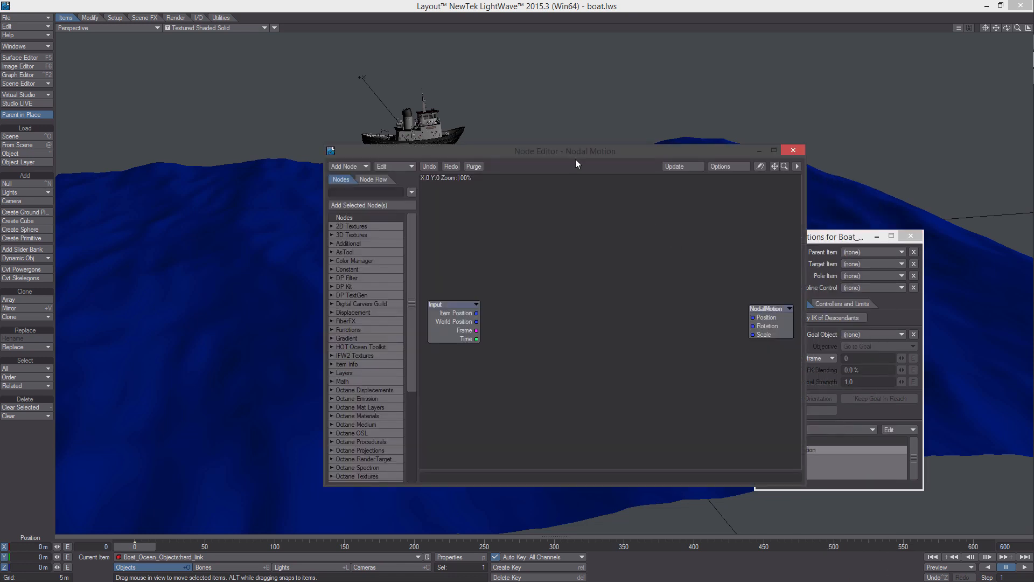
drag(628, 157, 728, 161)
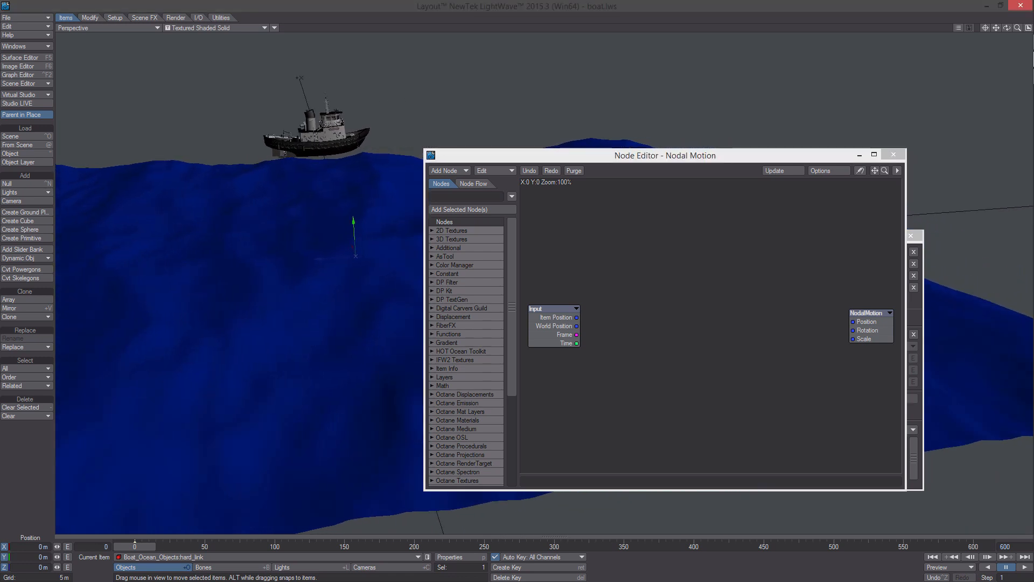
drag(791, 161, 842, 143)
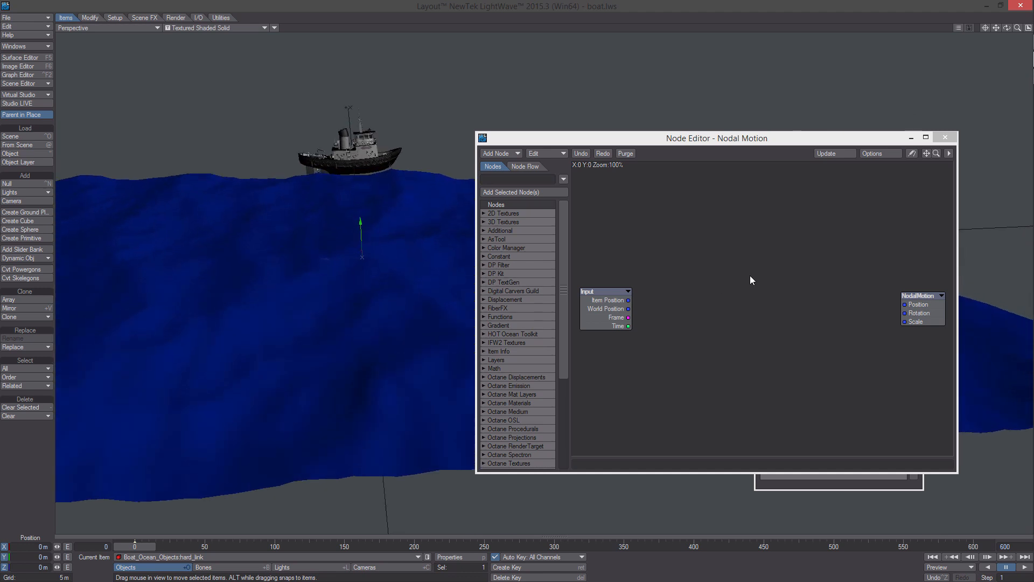
Add a Turbulence 3D texture node between the Input and NodalMotion nodes.
right_click(750, 276)
mouse_move(757, 358)
mouse_move(788, 359)
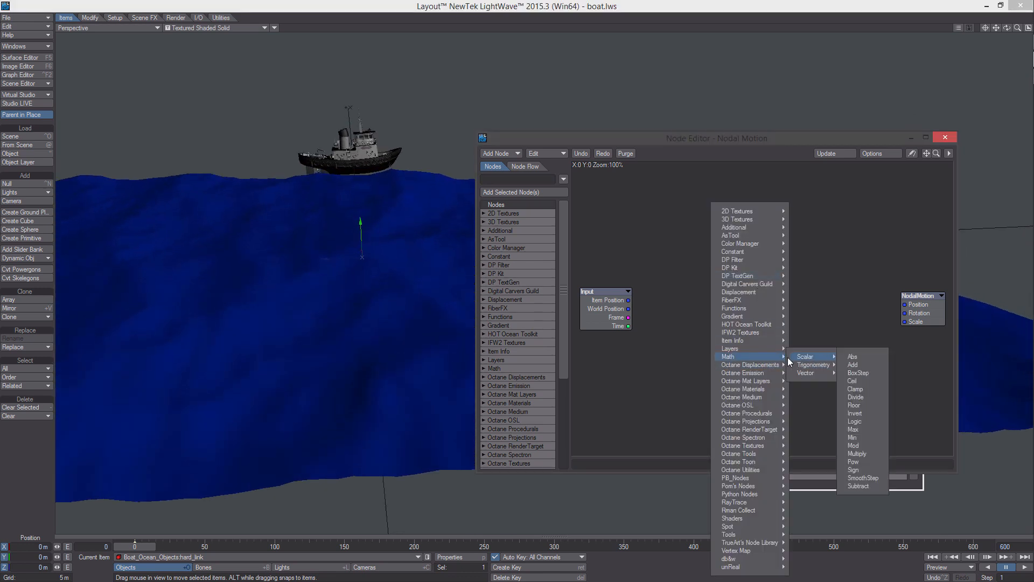
mouse_move(816, 375)
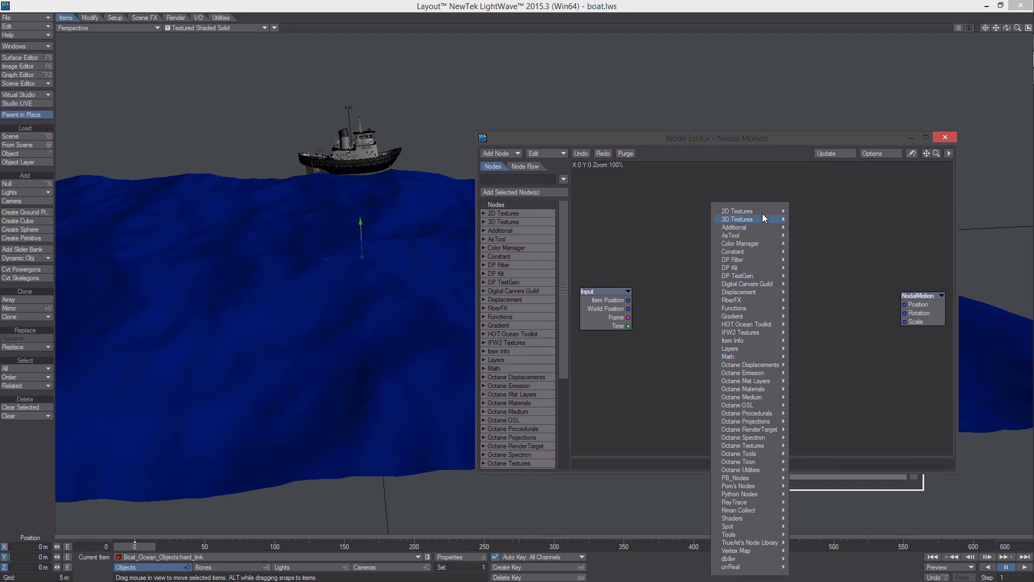
mouse_move(782, 221)
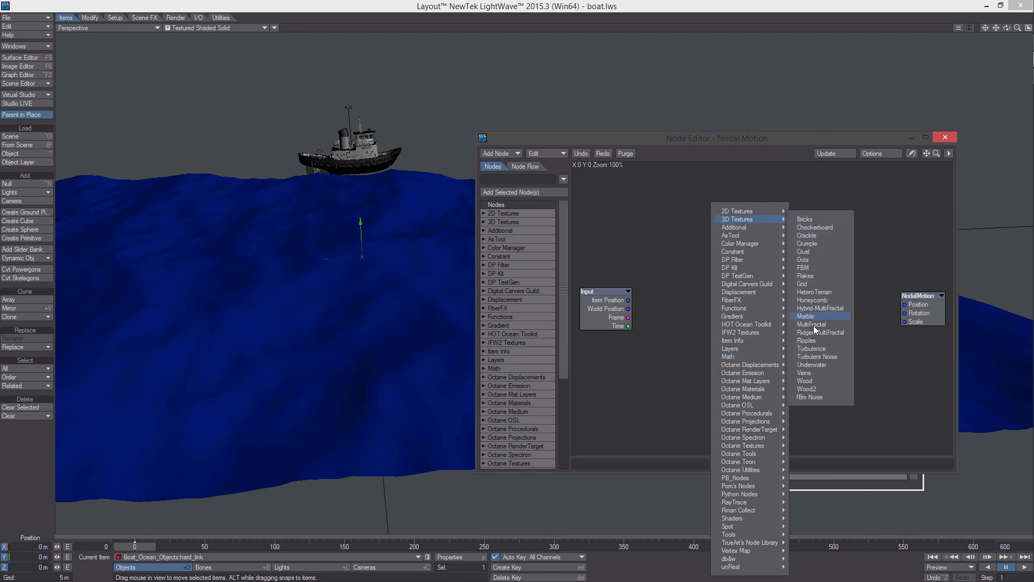
click(825, 344)
drag(755, 250, 707, 265)
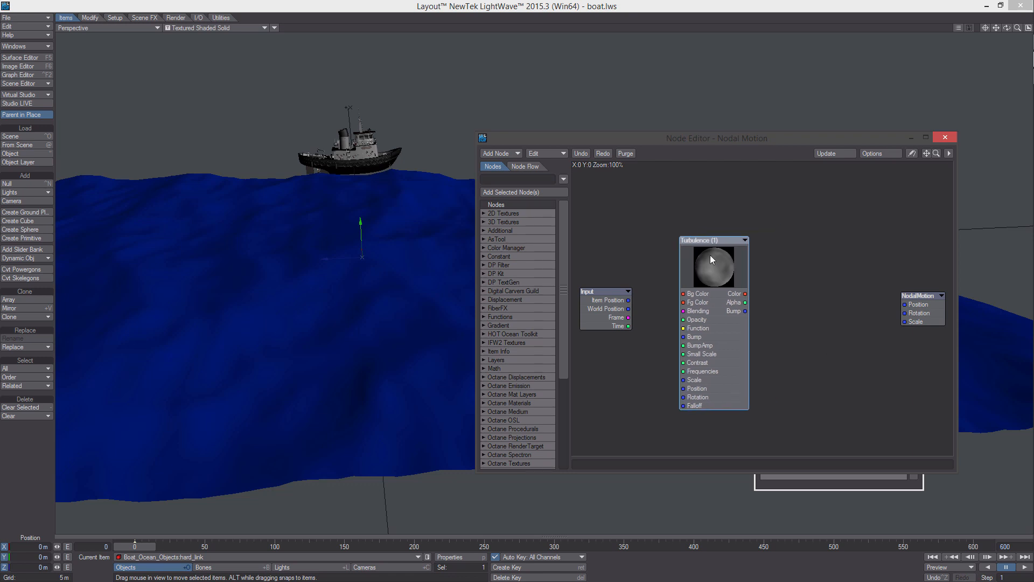
Set the Turbulence texture's scale to 2 m on X, Y and Z.
middle_drag(711, 256, 706, 236)
double_click(706, 237)
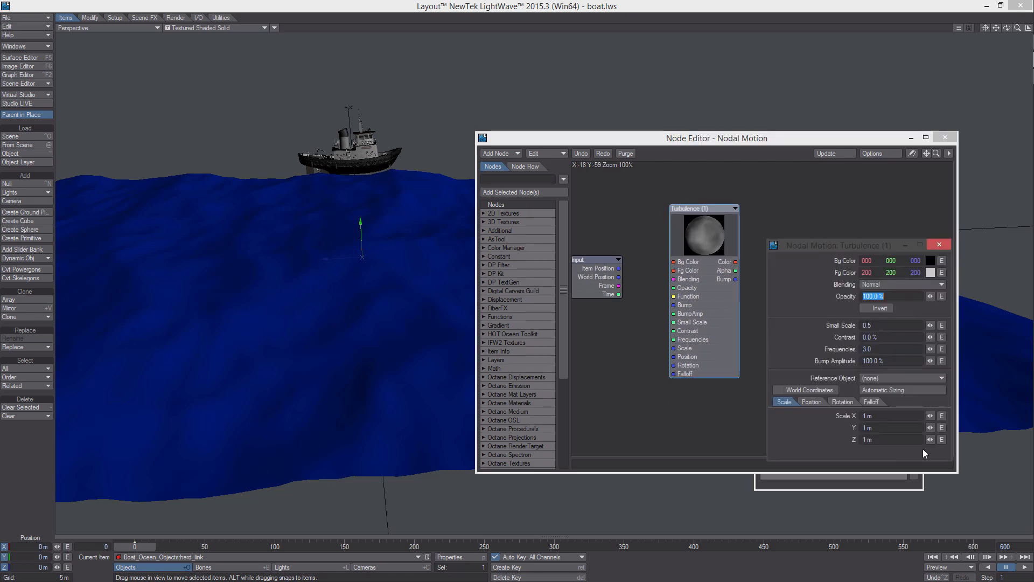
click(883, 415)
text(2)
key(Tab)
text(2)
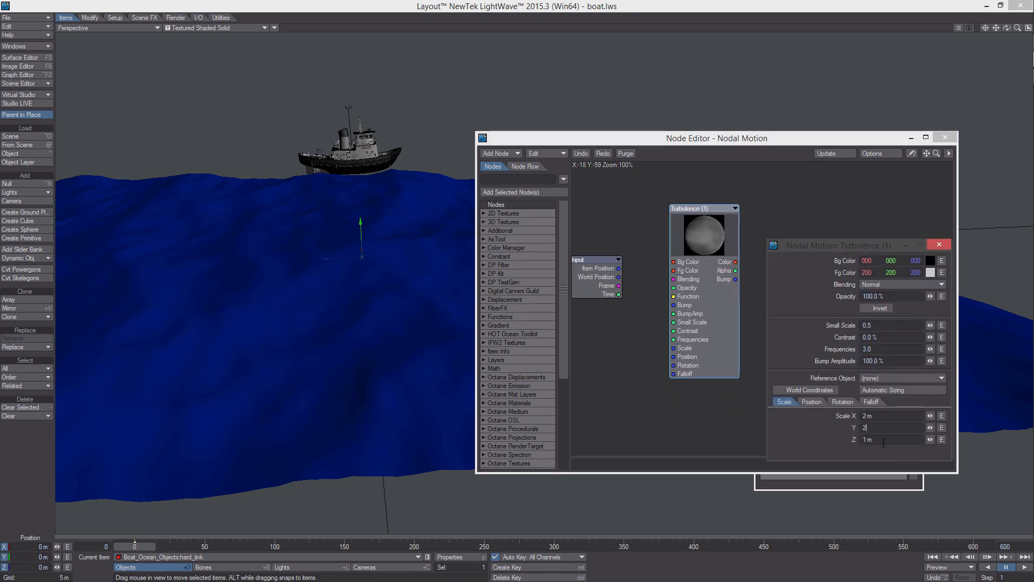
key(Tab)
text(2)
Set the Turbulence texture's opacity to 2000% and close its settings.
drag(867, 296, 852, 297)
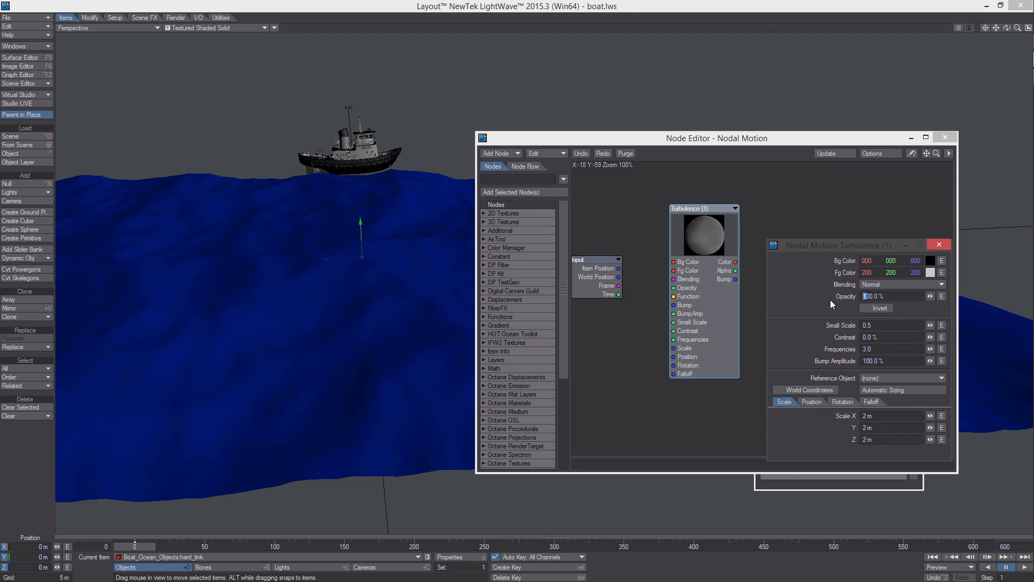
text(20)
key(Return)
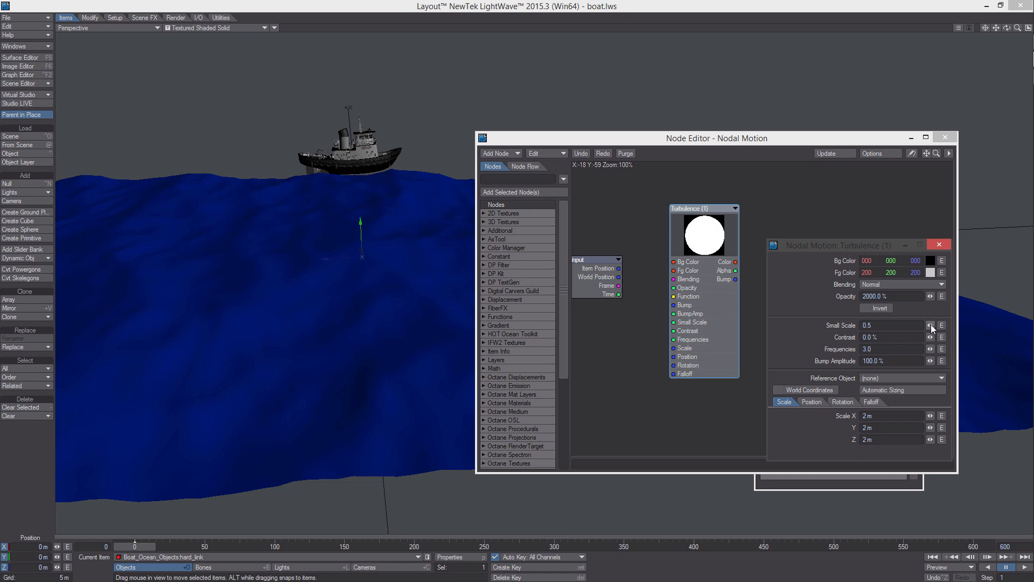
text(1)
double_click(701, 312)
Add a Make Vector tool node between the Turbulence and NodalMotion nodes.
alt+drag(701, 314, 759, 298)
right_click(759, 299)
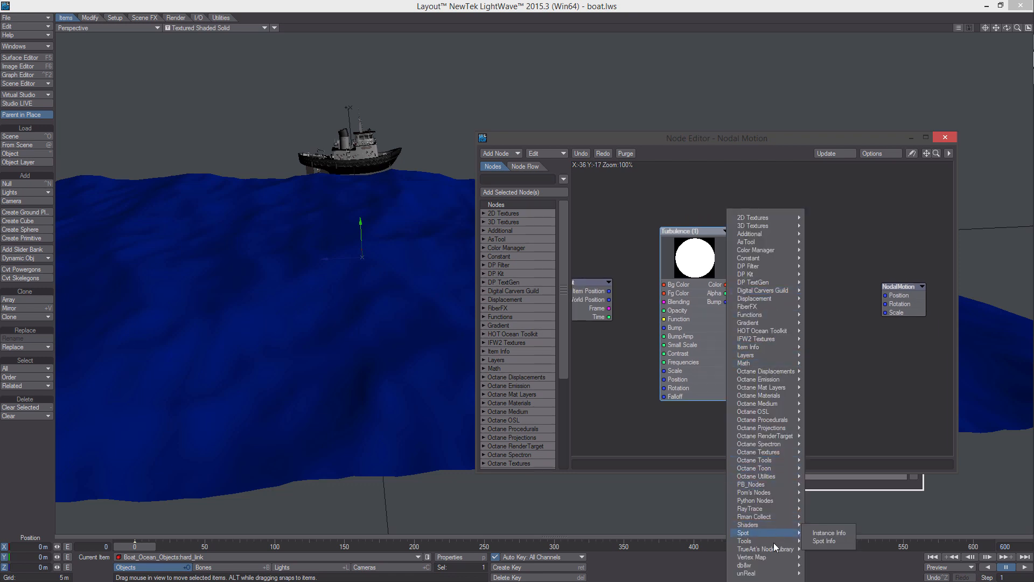
mouse_move(773, 540)
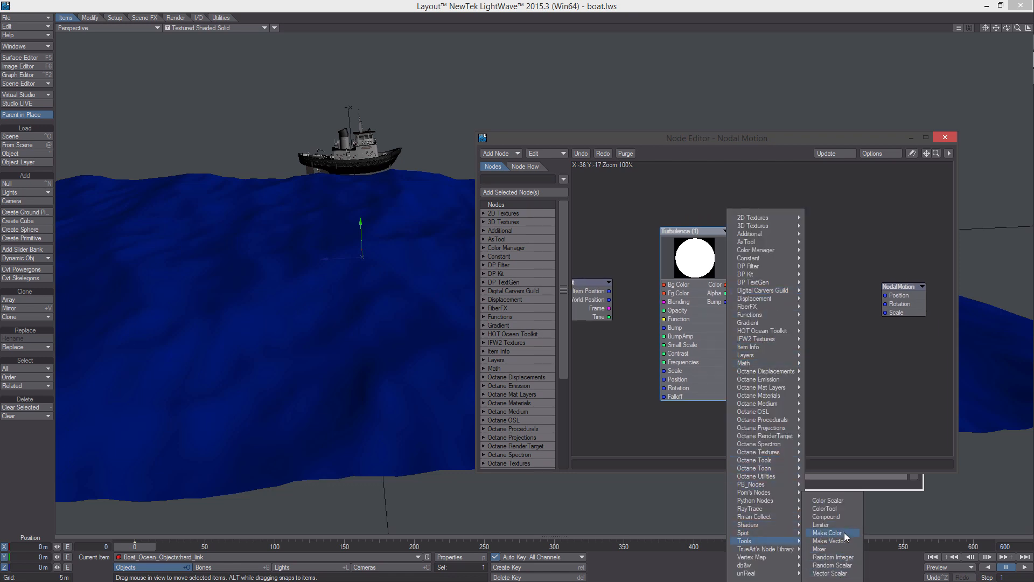
click(832, 541)
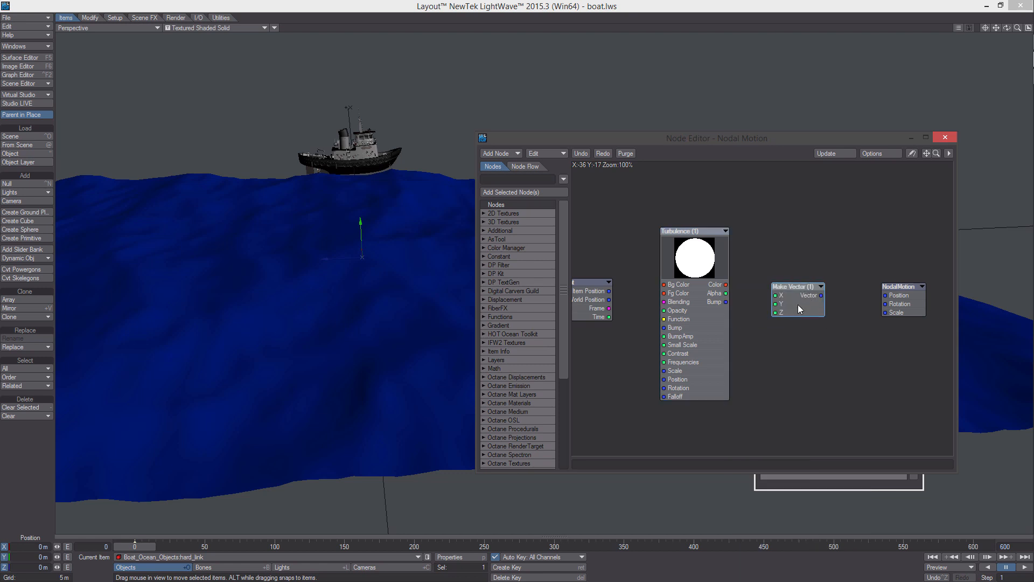
drag(790, 308, 808, 300)
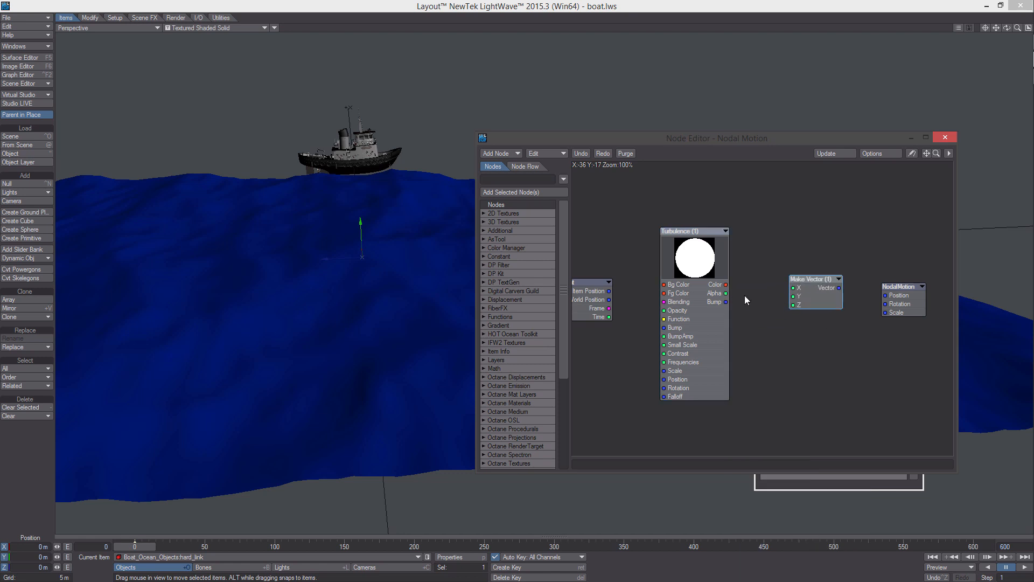
Add a scalar Add math node between the Turbulence and Make Vector nodes.
right_click(789, 344)
mouse_move(777, 355)
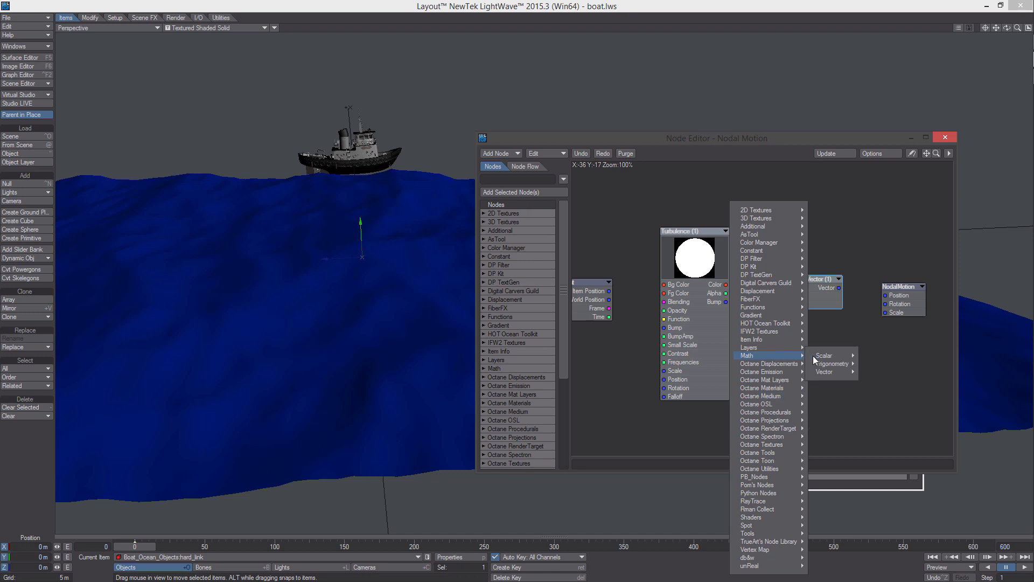
mouse_move(819, 356)
click(878, 364)
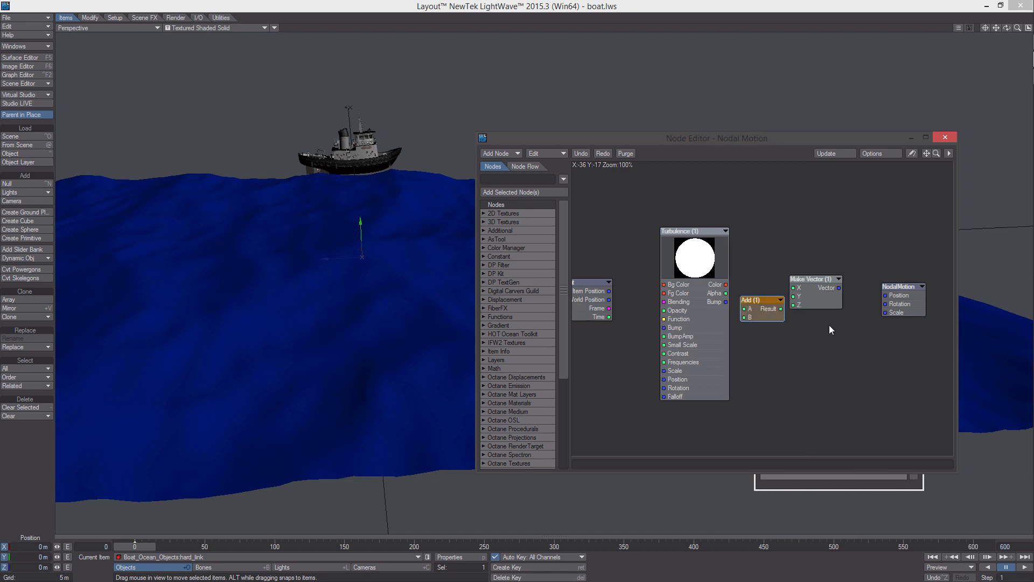
Wire Turbulence Alpha to Add's A input, Add's Result to Make Vector's Y, and the resulting Vector to NodalMotion's Position.
drag(843, 306, 866, 320)
drag(726, 293, 745, 309)
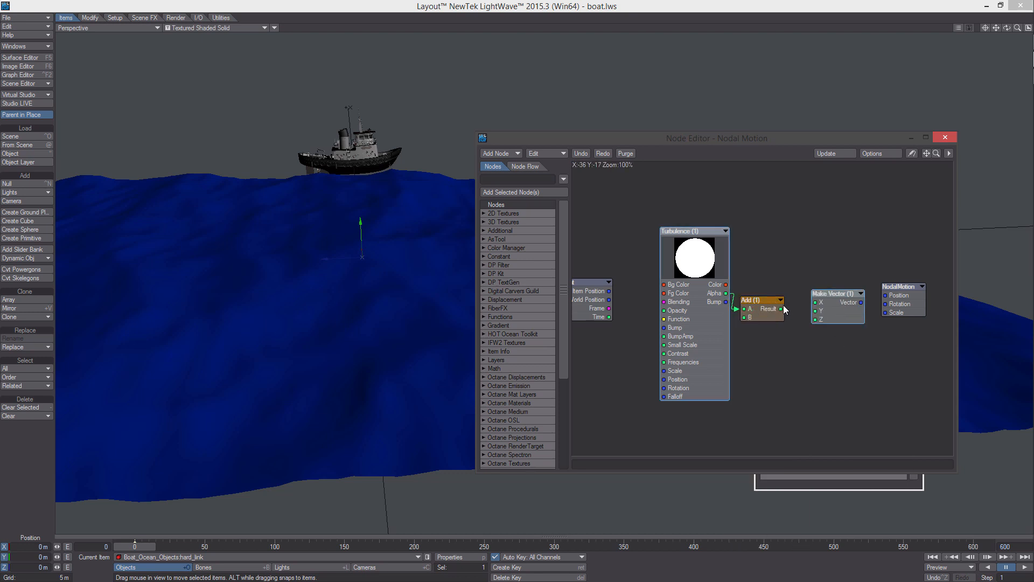
drag(816, 312, 885, 296)
drag(765, 308, 787, 300)
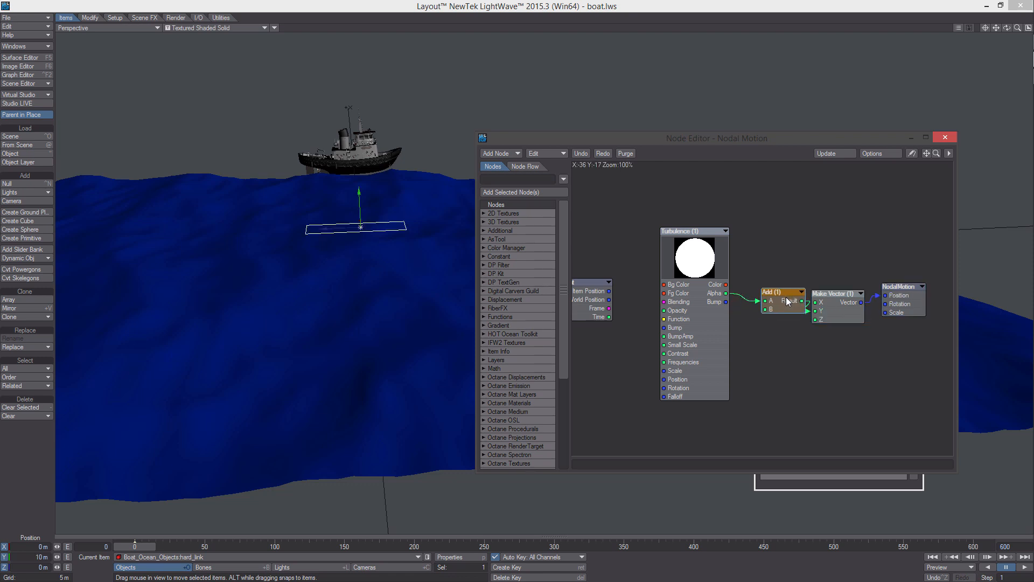
Set the Add node's B value to 15.
double_click(786, 300)
drag(876, 280, 744, 288)
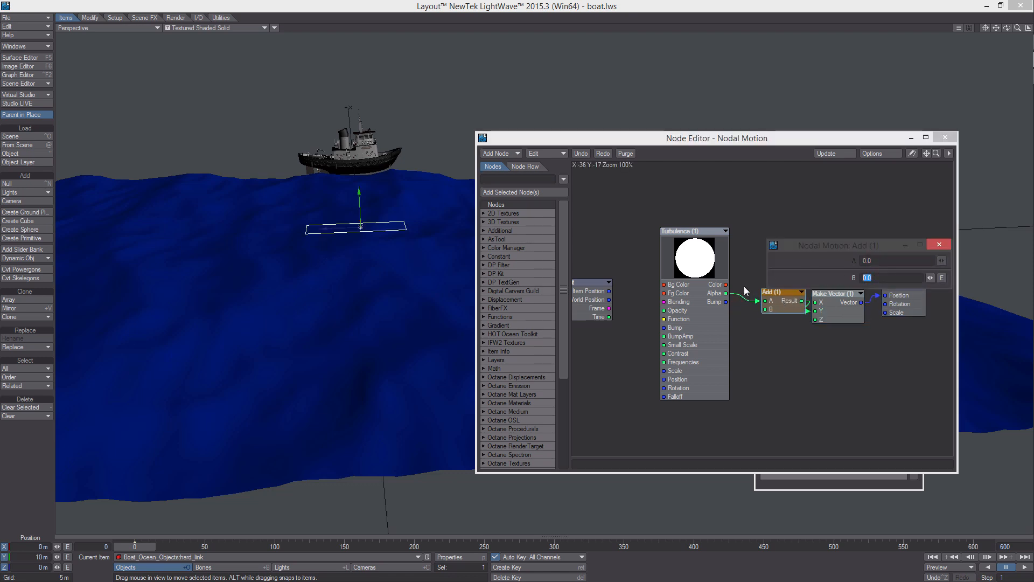
text(10)
key(Return)
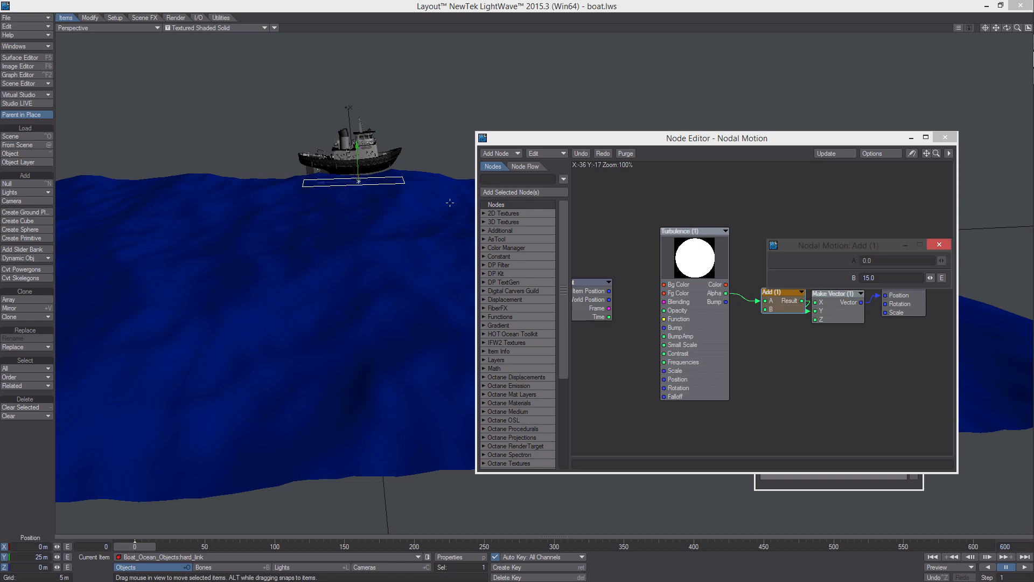
Rearrange the node network to leave free space between the Input and Turbulence nodes.
alt+drag(449, 202, 690, 209)
alt+drag(775, 351, 797, 346)
drag(803, 291, 787, 294)
alt+drag(696, 300, 722, 306)
drag(617, 297, 585, 283)
right_click(612, 340)
click(808, 302)
click(811, 306)
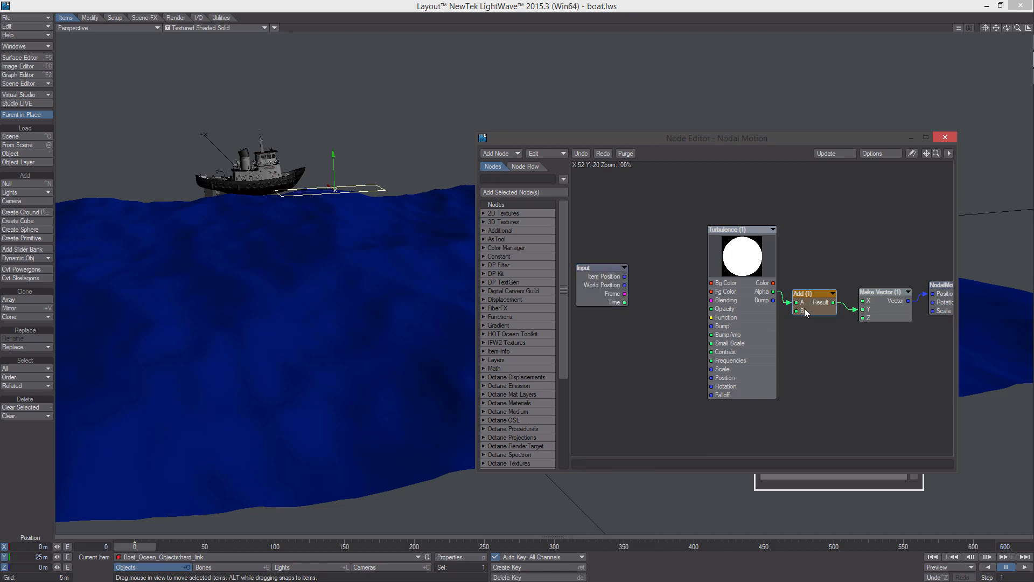
Add a scalar Multiply node and wire the Input node's Time through its A input and Result into Turbulence's Position.
right_click(651, 347)
mouse_move(668, 359)
mouse_move(701, 362)
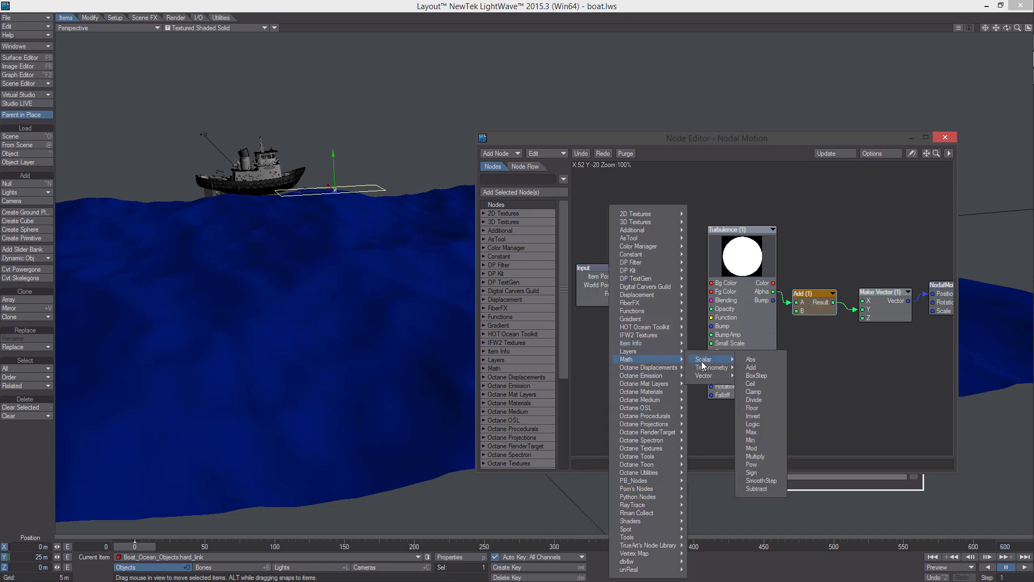
click(754, 456)
drag(762, 297, 671, 332)
drag(625, 302, 712, 380)
Scrub the timeline to test the motion, and set the Multiply node's B value to 0.5.
drag(144, 549, 259, 547)
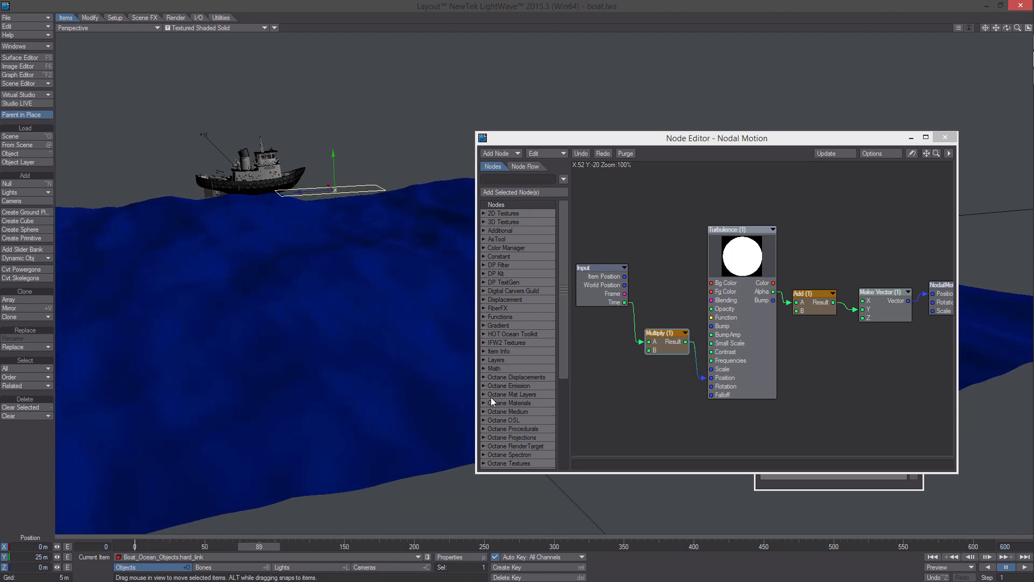
double_click(676, 349)
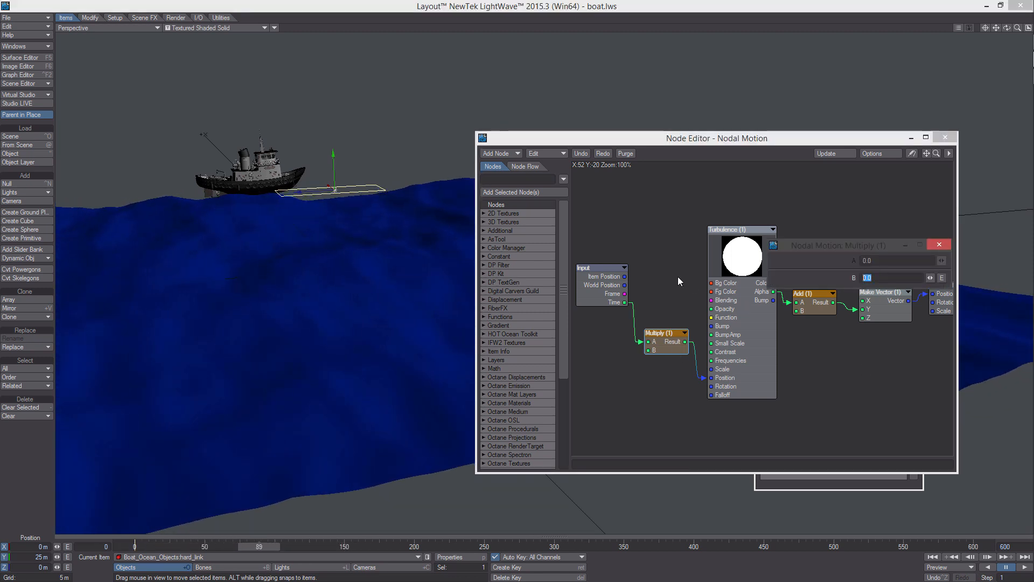
text(0.5)
key(Return)
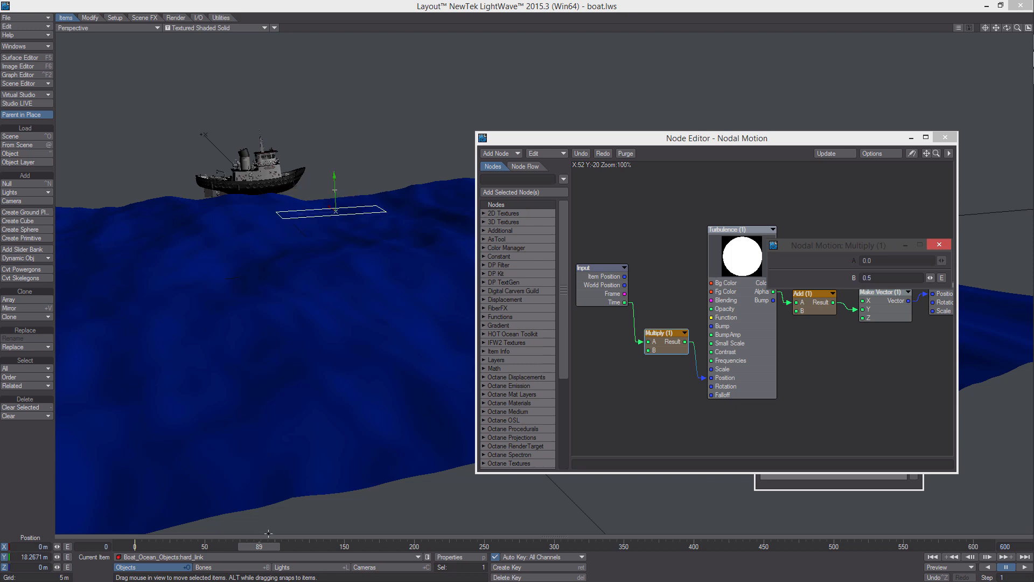
Scrub through the animation to check the hard_link object's vertical motion against the waves, returning to frame 0.
drag(269, 547, 140, 547)
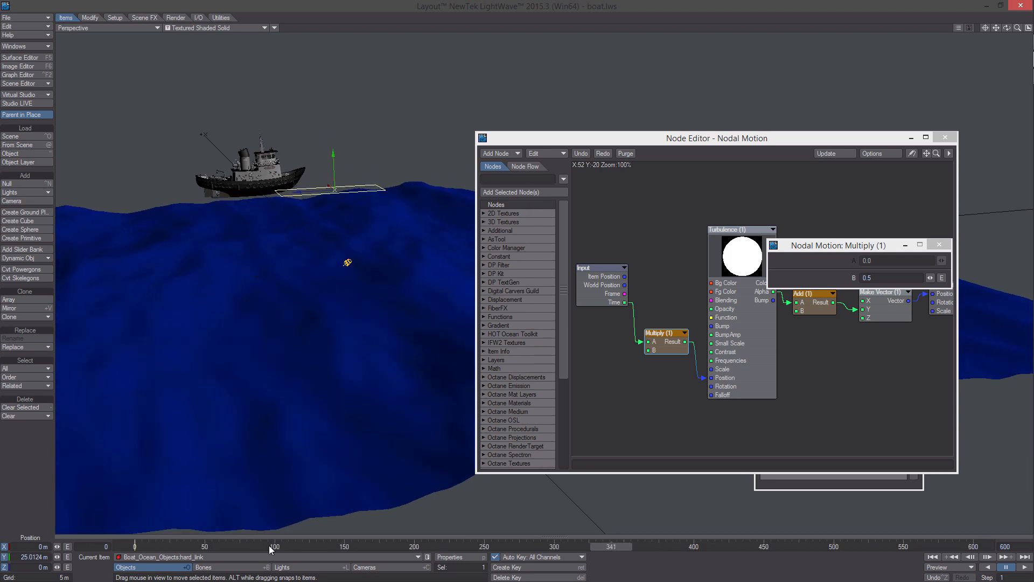
alt+drag(290, 214, 299, 197)
scroll(299, 198, down, 1)
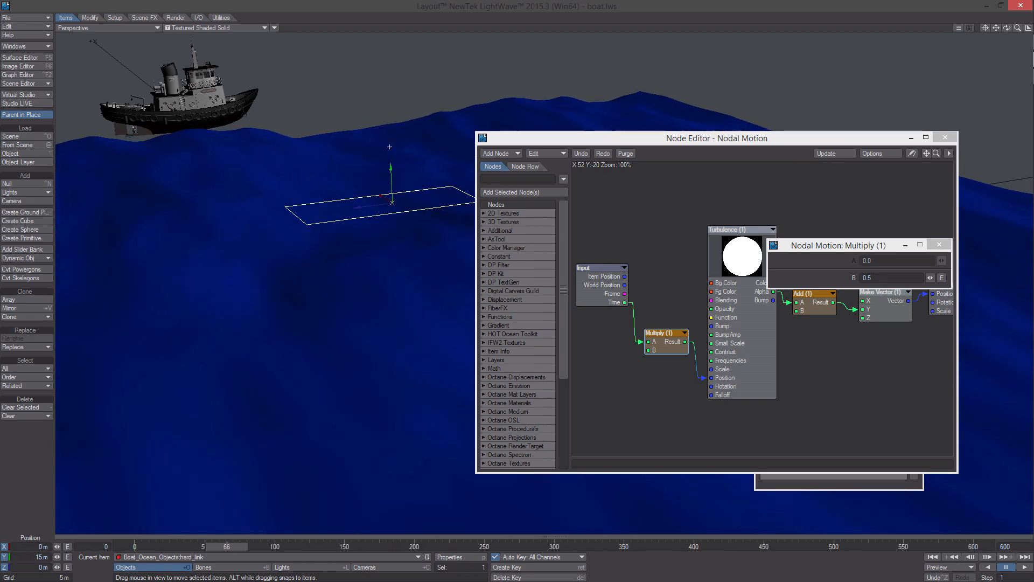
alt+drag(409, 273, 343, 343)
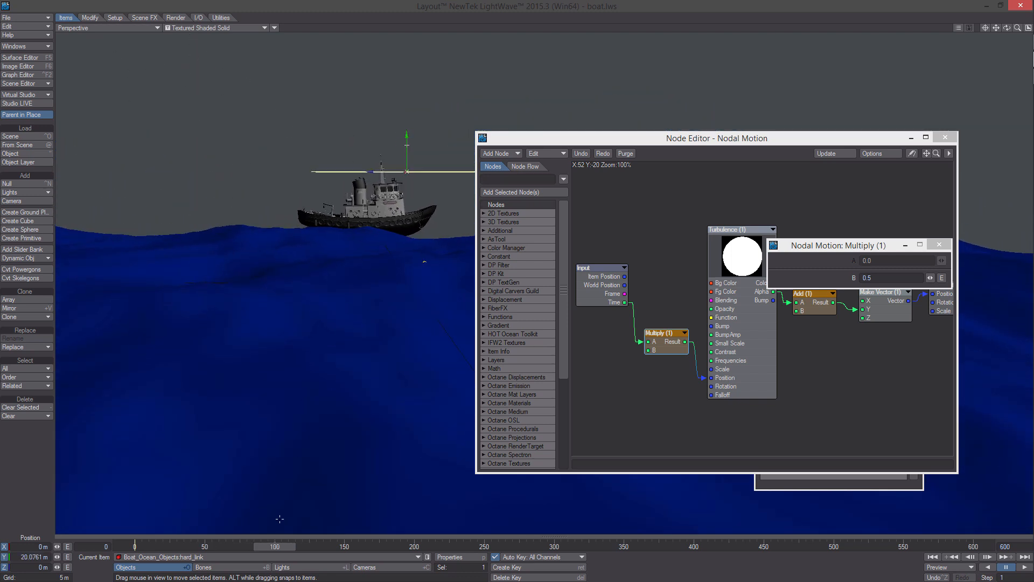
drag(277, 548, 134, 548)
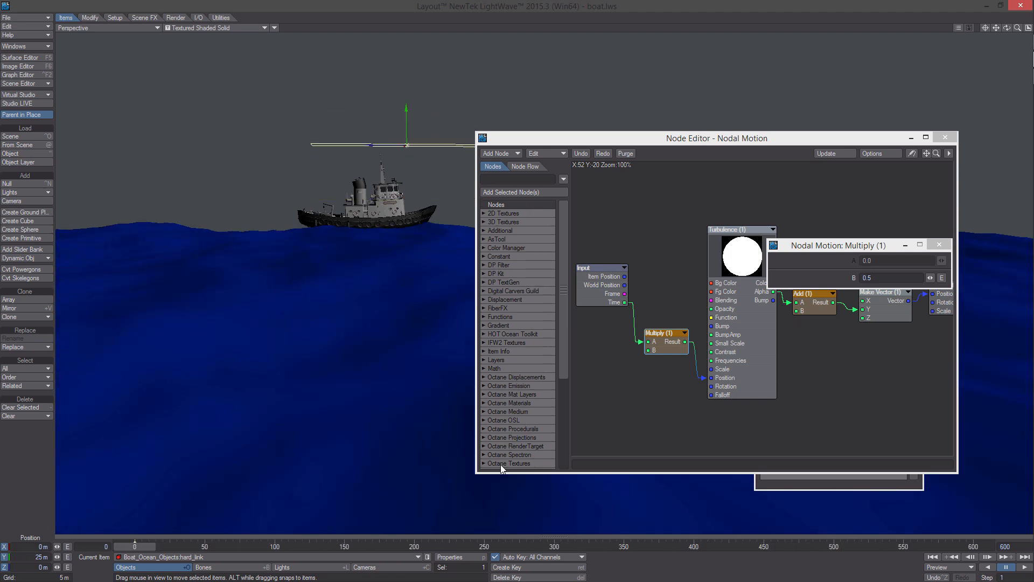
Close the node network and motion options, and add a Soft FX to the hard_link object.
click(945, 138)
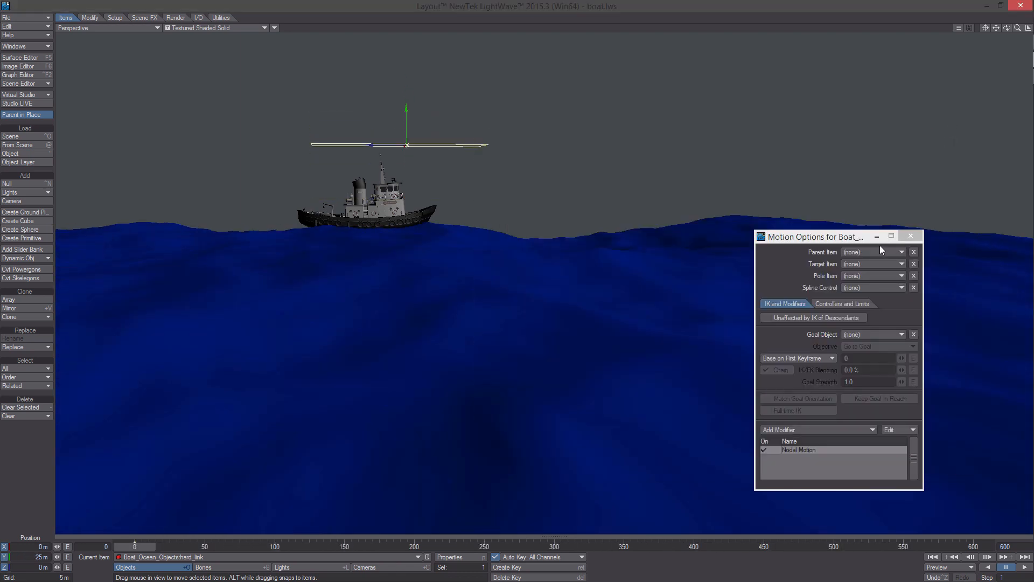
click(909, 235)
key(p)
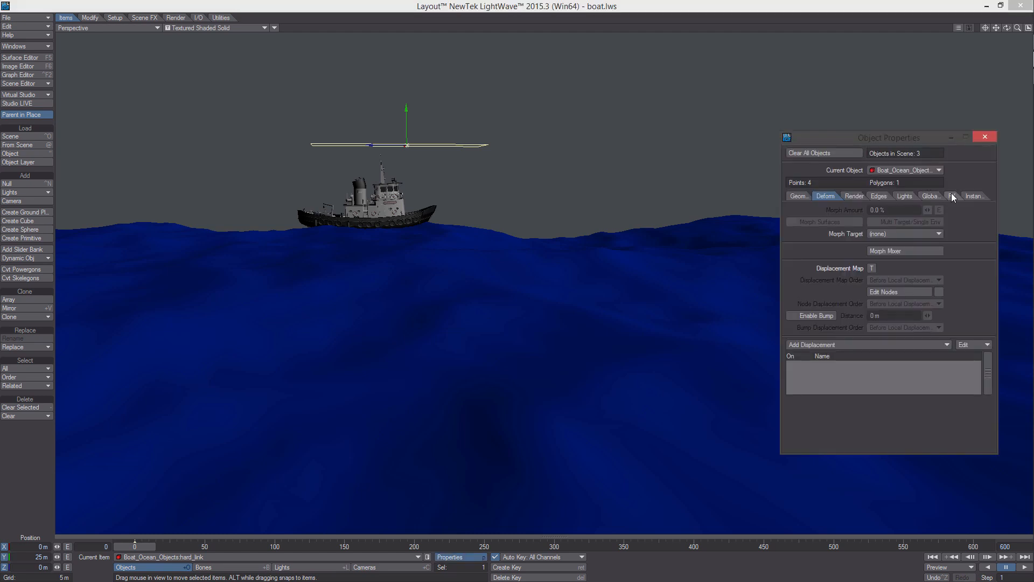
click(951, 196)
click(849, 210)
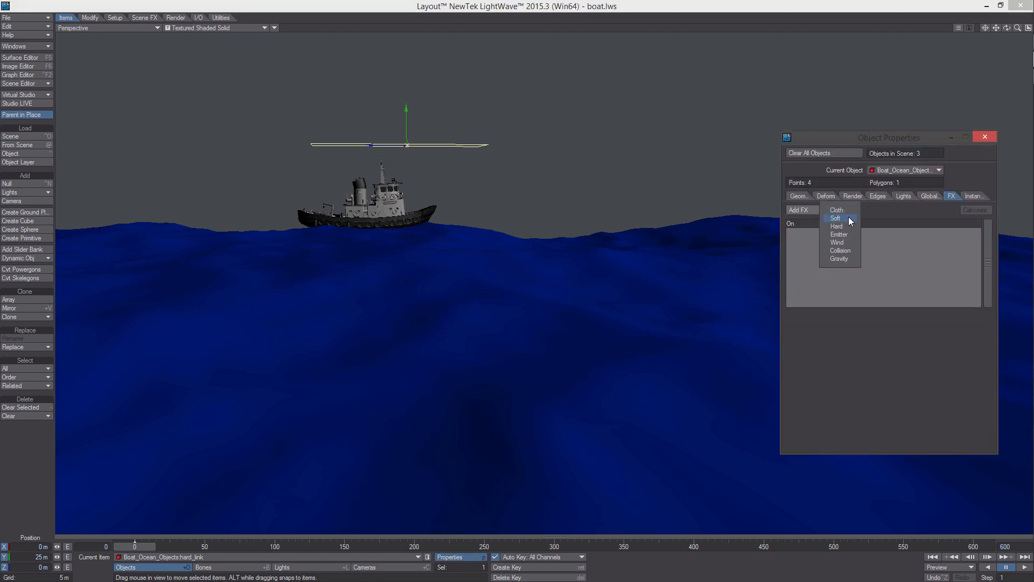
click(836, 218)
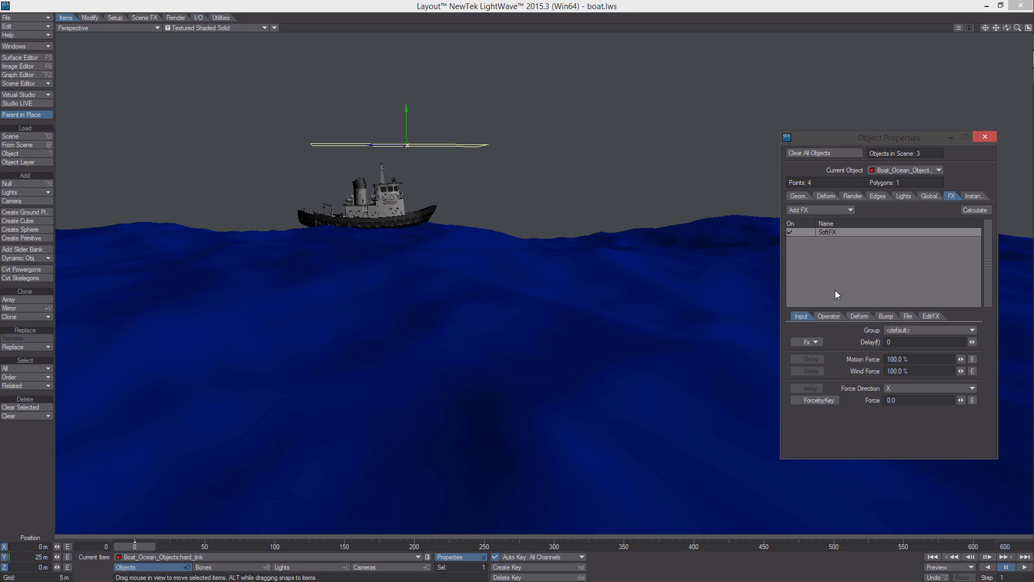
Set the SoftFX deformation's Vector Limit to Y(local).
click(858, 316)
click(901, 436)
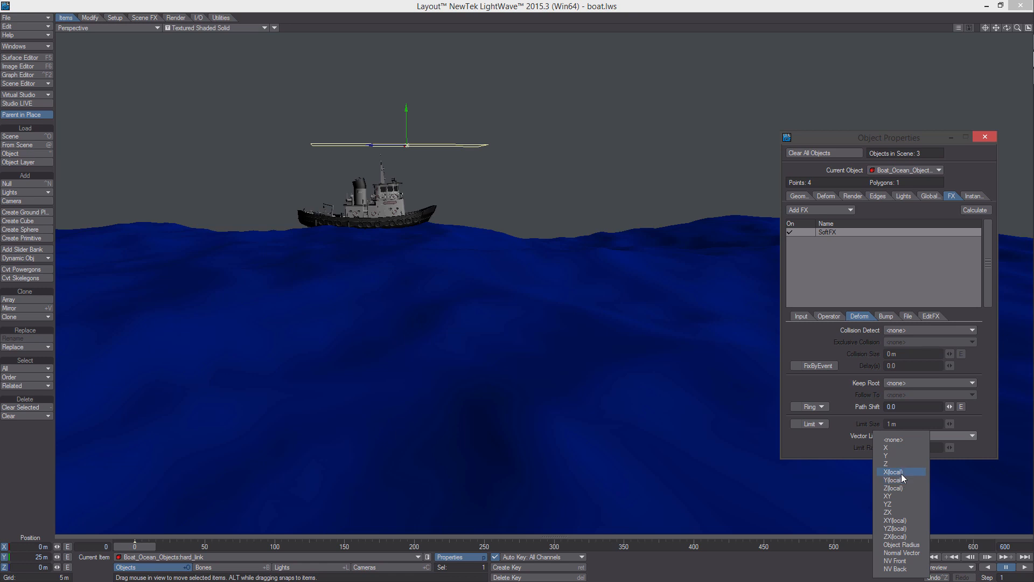
click(901, 479)
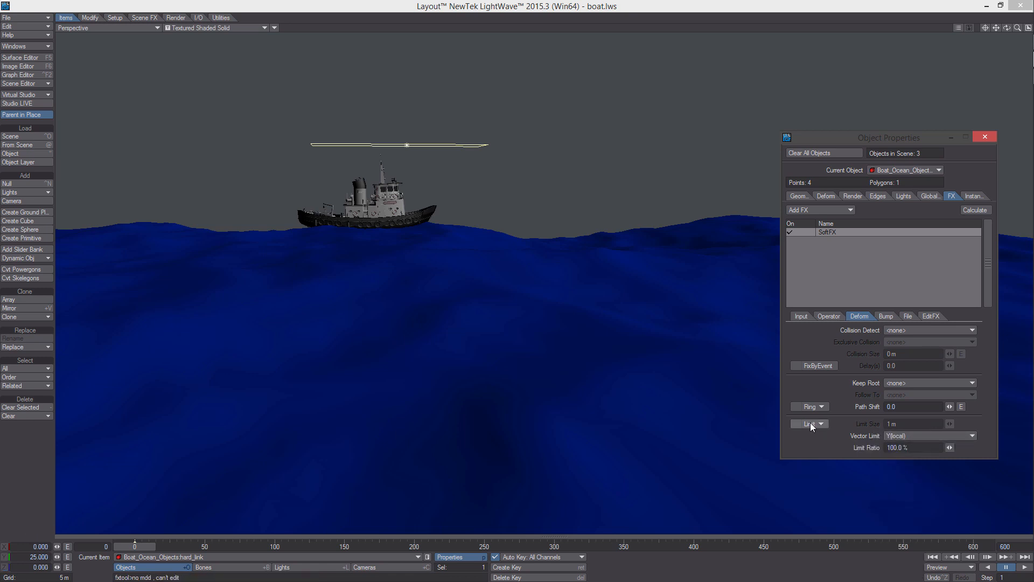
Set the SoftFX Operator1 EffectSize to 150% and WaveSize to 1.5, and calculate the simulation.
click(829, 316)
alt+drag(581, 280, 519, 295)
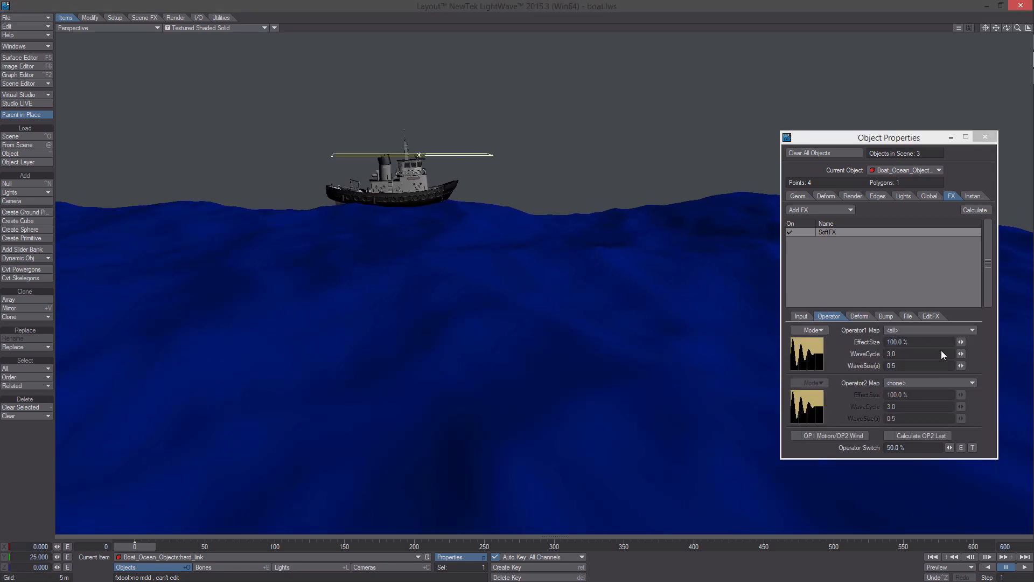
click(898, 365)
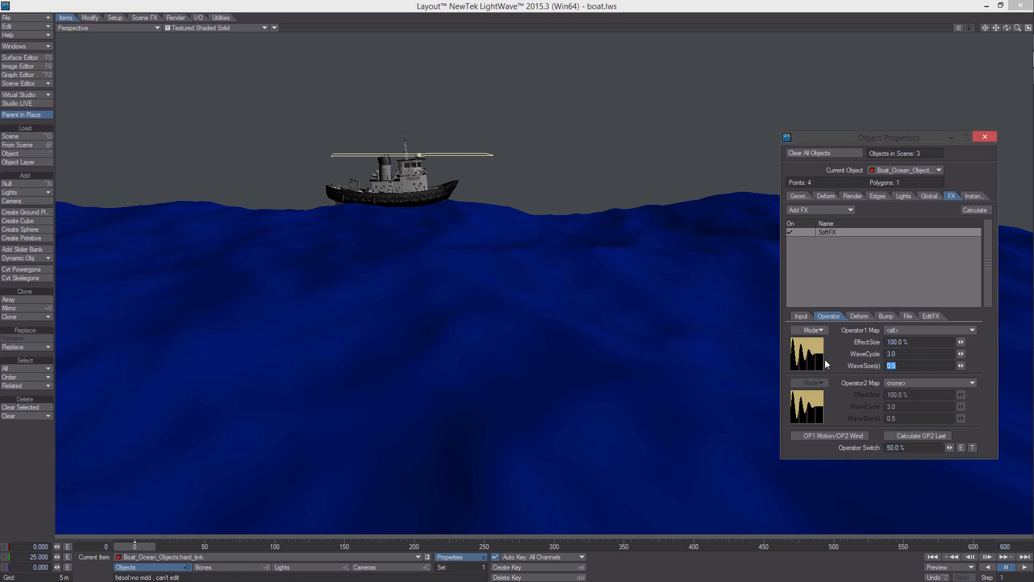
text(1.5)
key(Return)
key(Return)
alt+drag(595, 244, 588, 236)
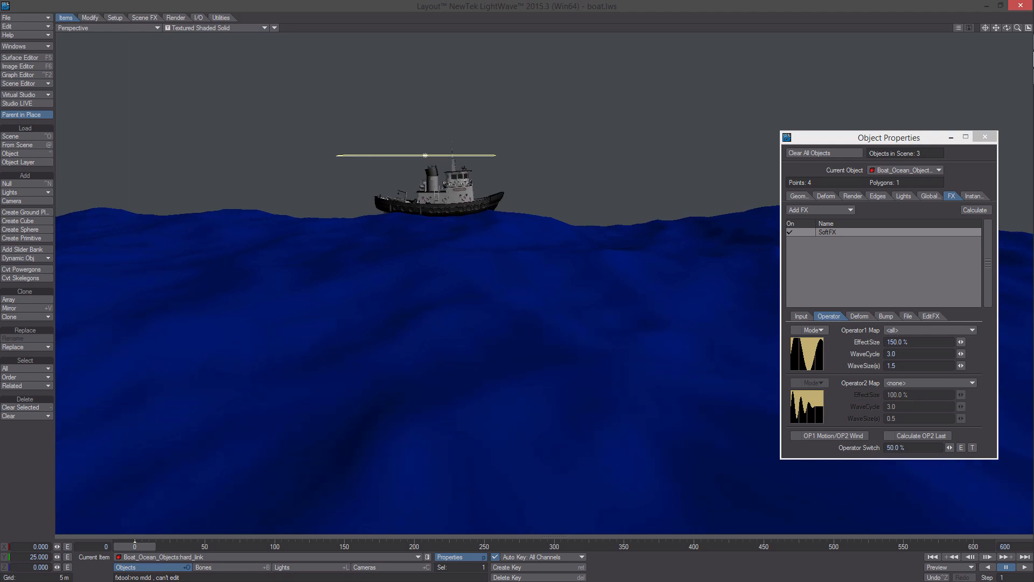
click(974, 212)
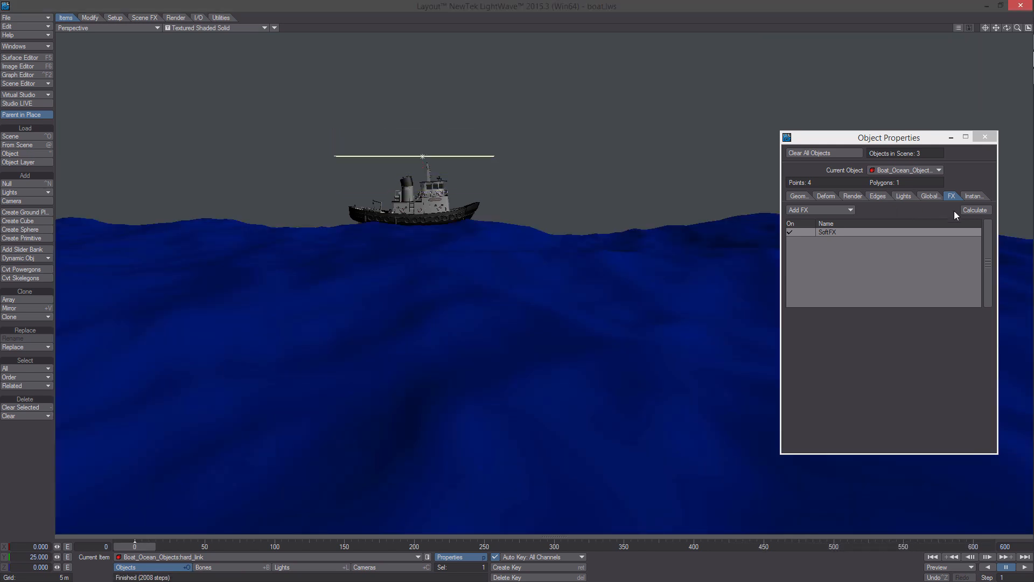
click(976, 210)
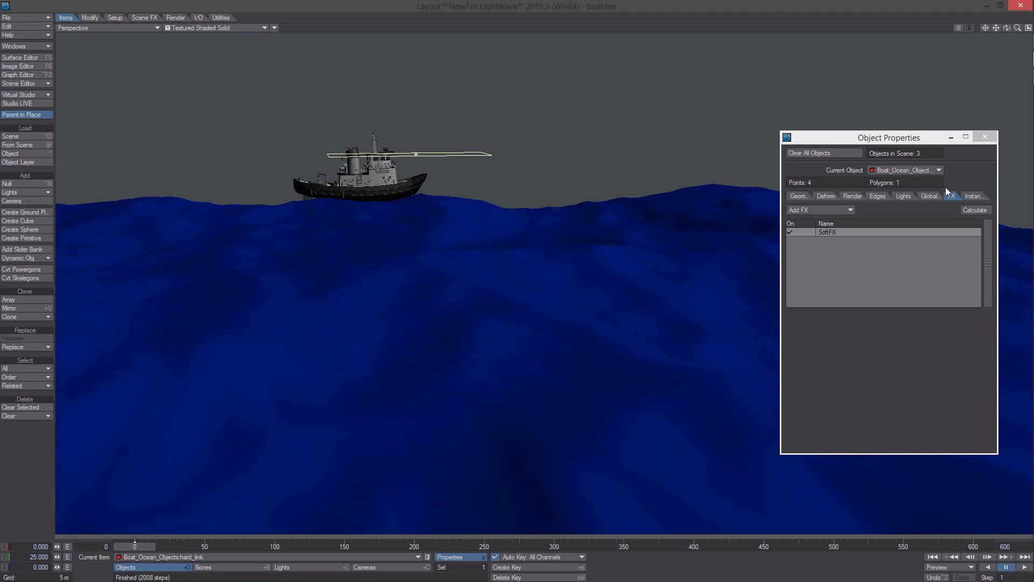
Set the SoftFX Operator1 WaveCycle to 6.0, enter a new WaveSize, and recalculate the simulation.
double_click(832, 232)
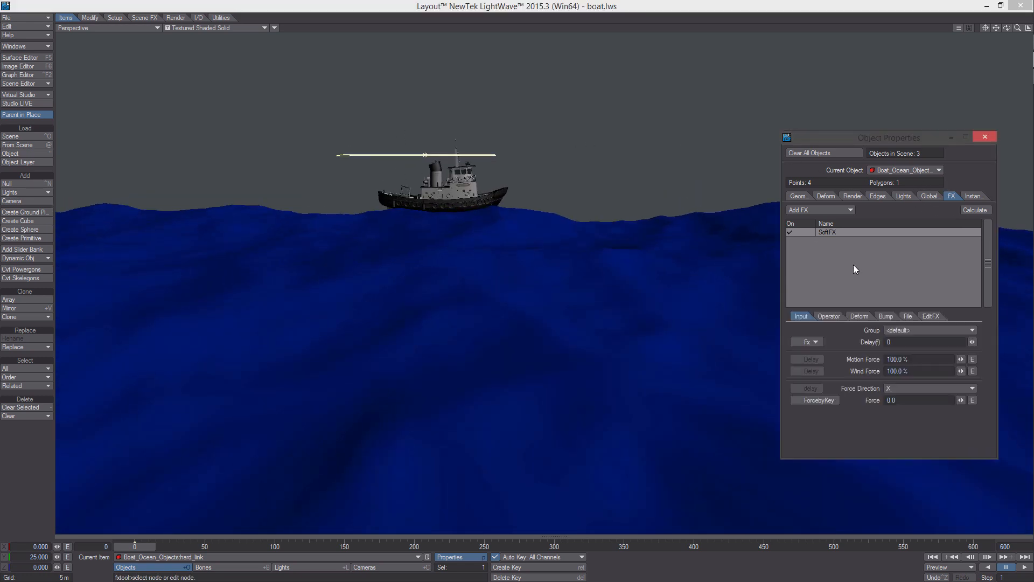
click(836, 316)
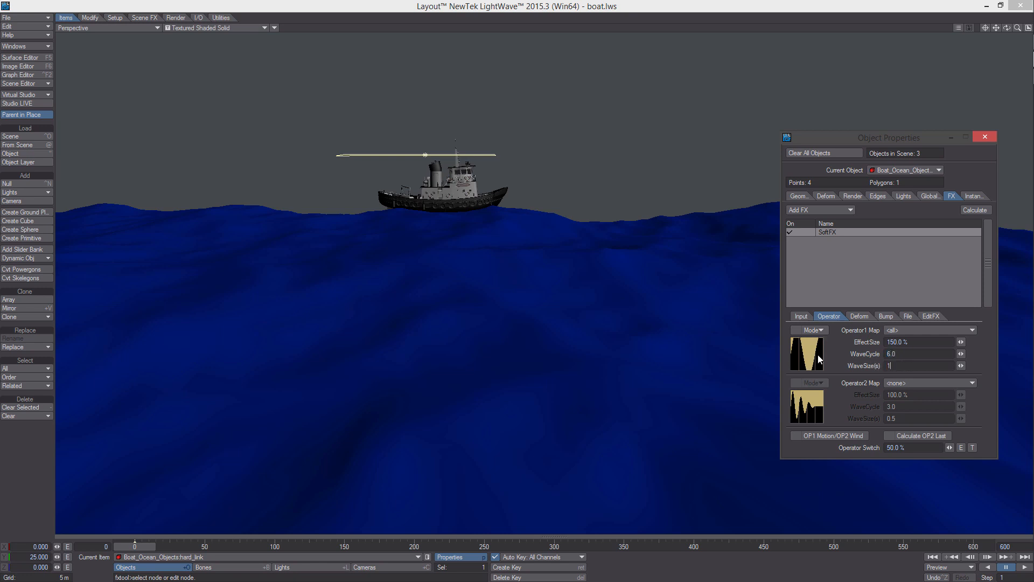
key(Return)
click(976, 210)
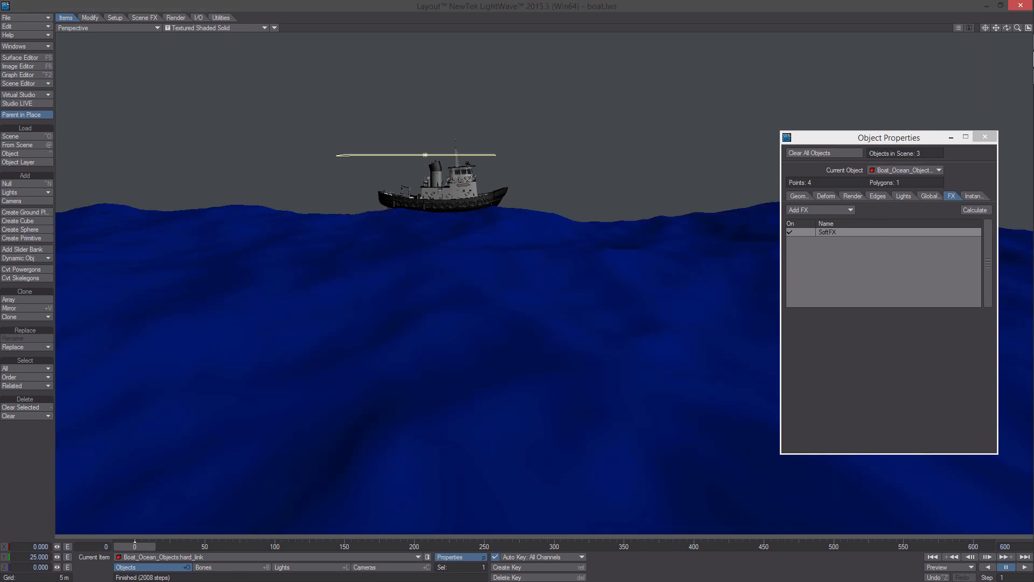
Disable the SoftFX on the hard_link object.
alt+drag(517, 178, 536, 144)
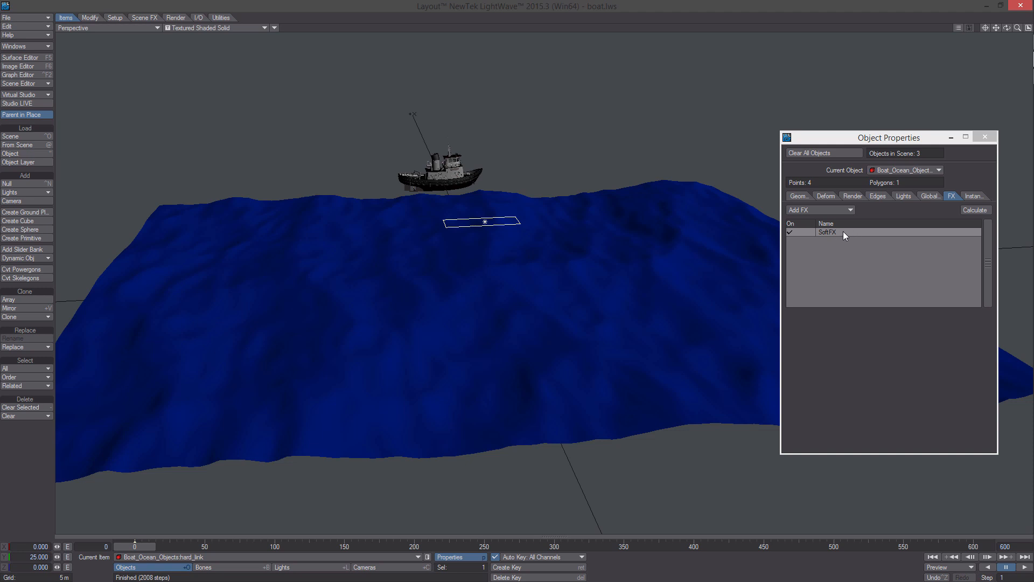
click(791, 231)
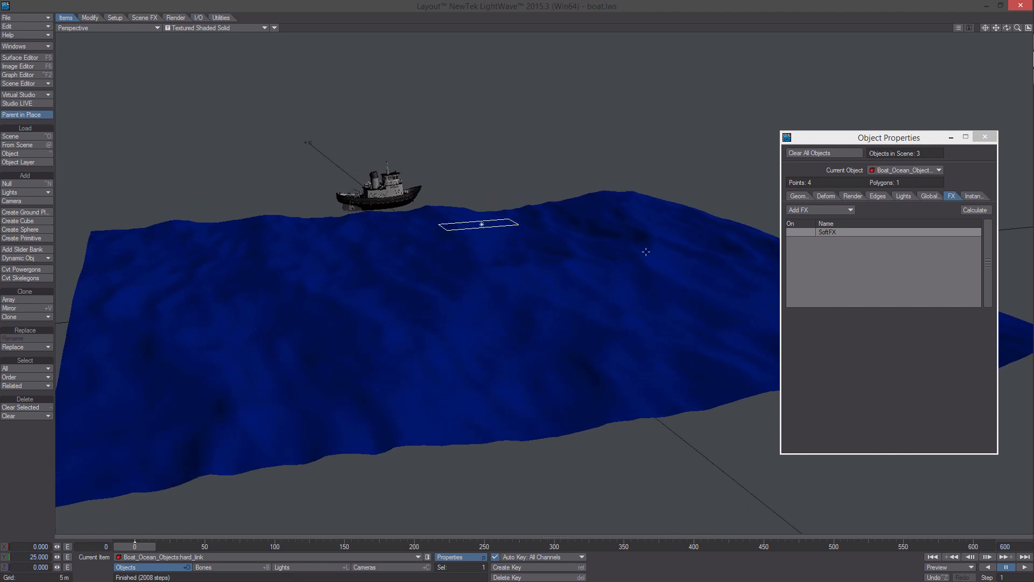
Remove the Nodal Motion modifier from the hard_link object.
key(m)
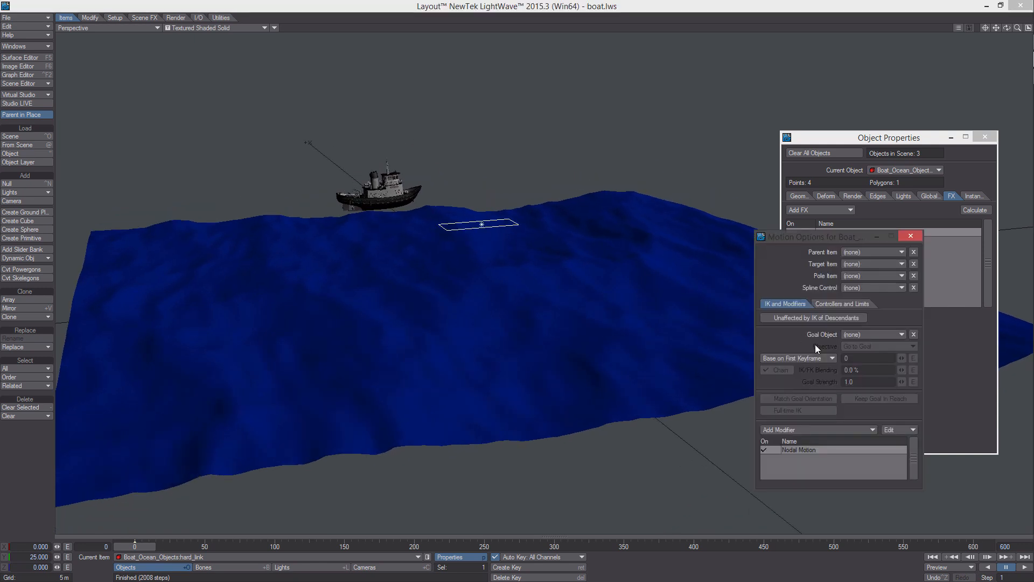
right_click(814, 448)
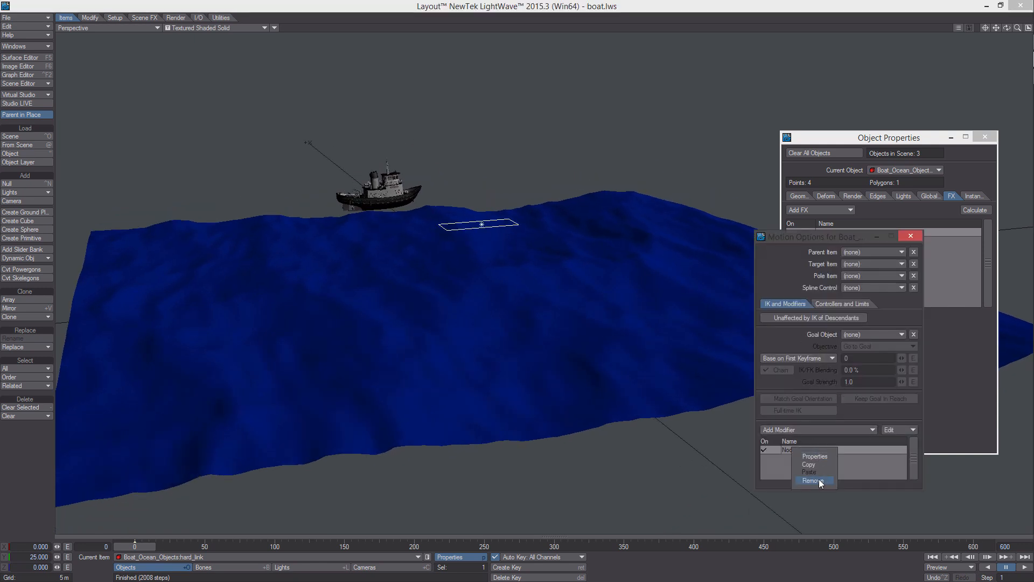
click(813, 480)
click(910, 236)
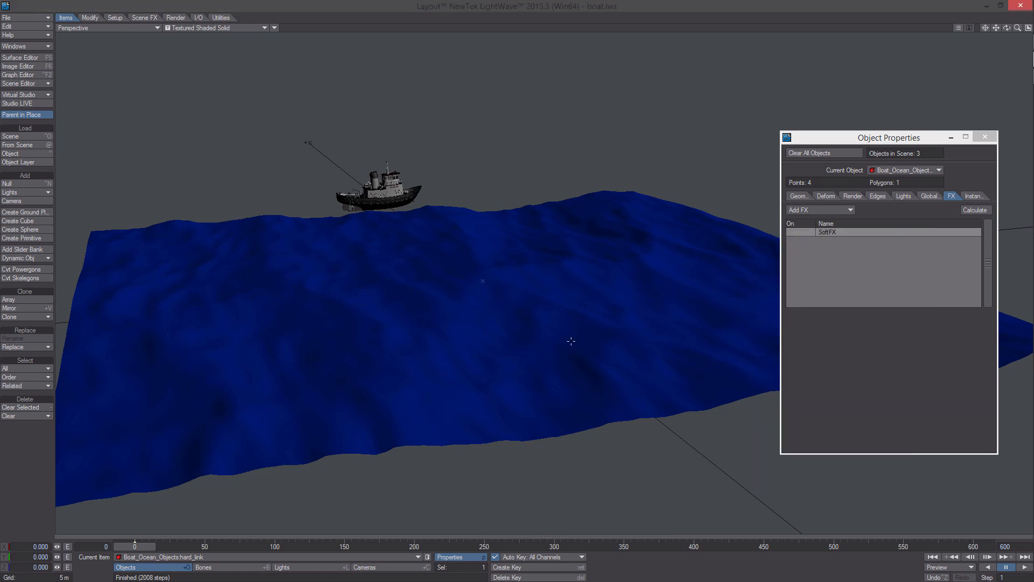
Enable nodal displacement on the hard_link object and set its Node Displacement Order to Before World Displacement.
mouse_move(525, 333)
alt+mouse_down()
mouse_move(474, 339)
mouse_move(541, 325)
mouse_move(528, 327)
mouse_move(546, 338)
mouse_move(538, 325)
mouse_move(533, 345)
alt+mouse_up()
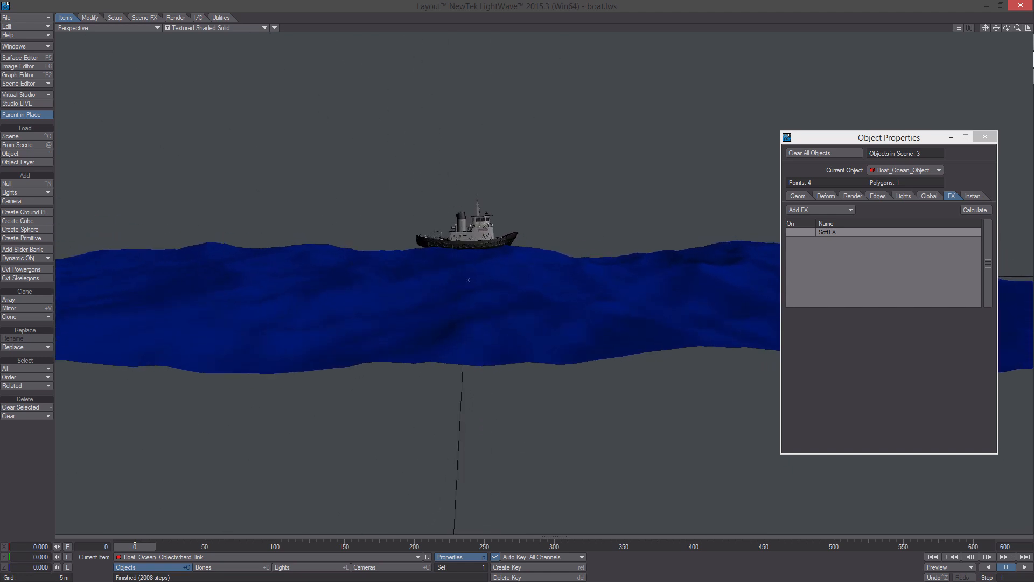
click(821, 198)
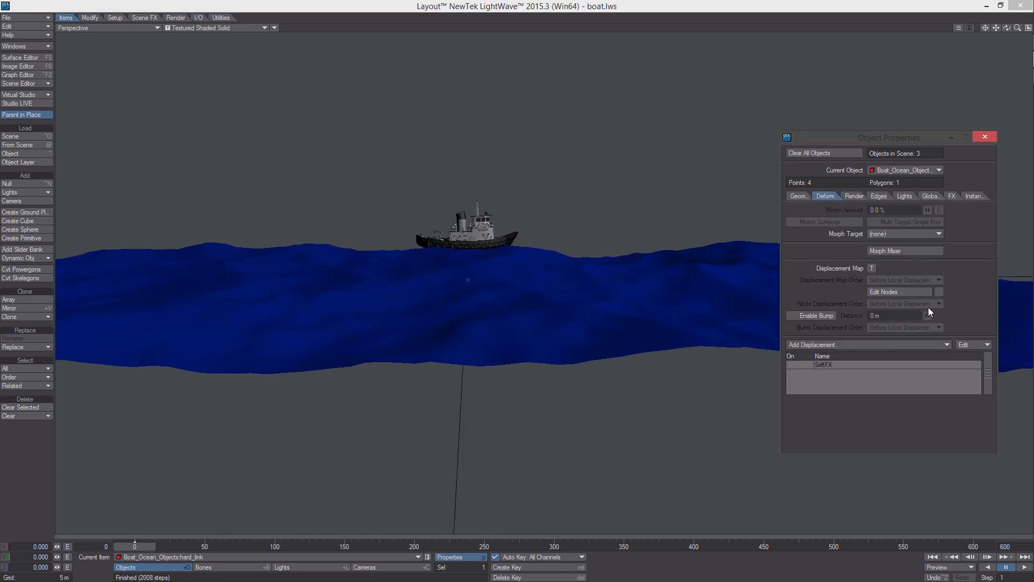
click(939, 292)
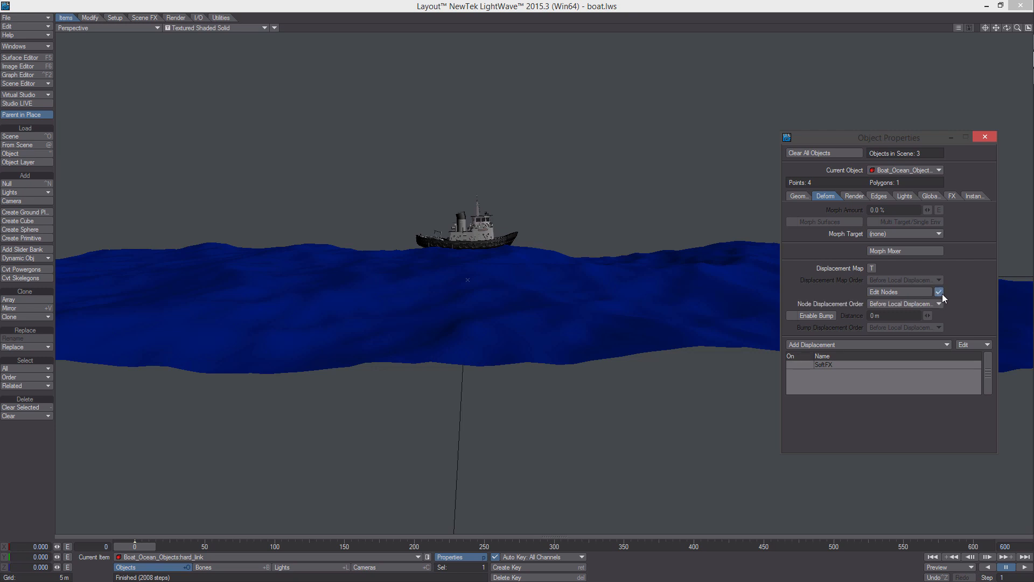
click(916, 304)
click(911, 311)
Add a Pom's Nodes Get Material node to hard_link's displacement nodes and set its slot to Store Material (1).
click(902, 293)
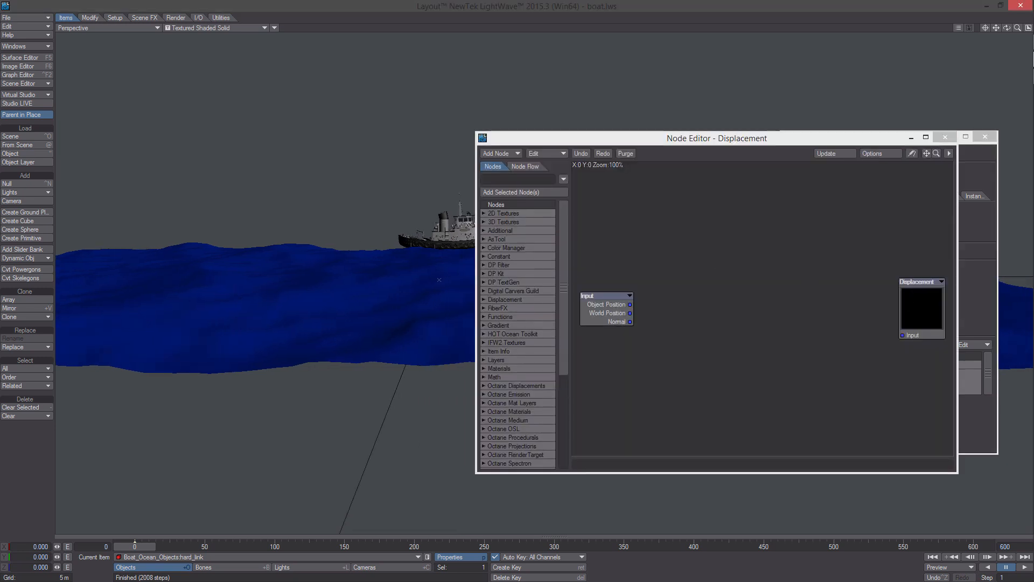
right_click(769, 278)
mouse_move(780, 491)
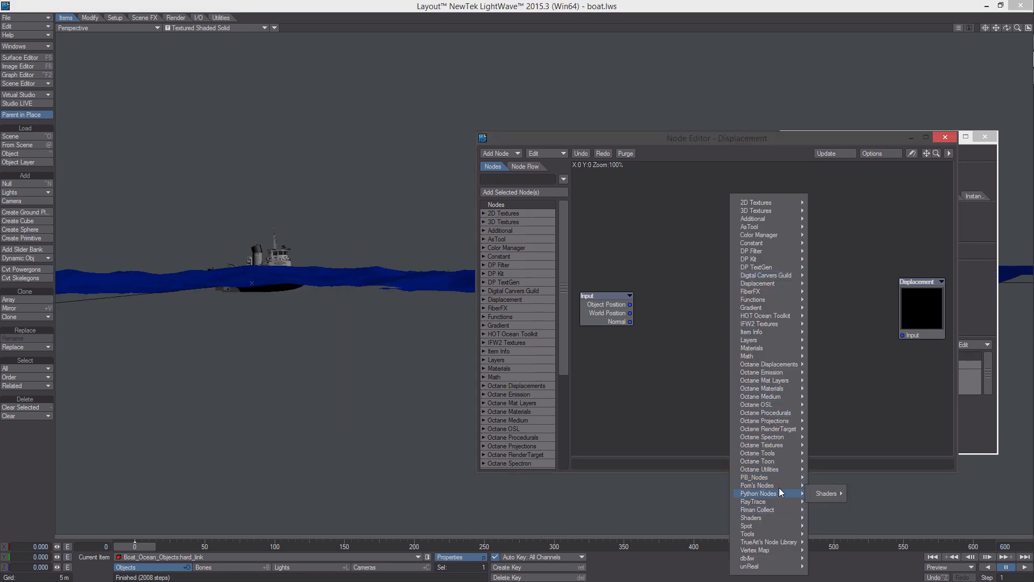
mouse_move(835, 511)
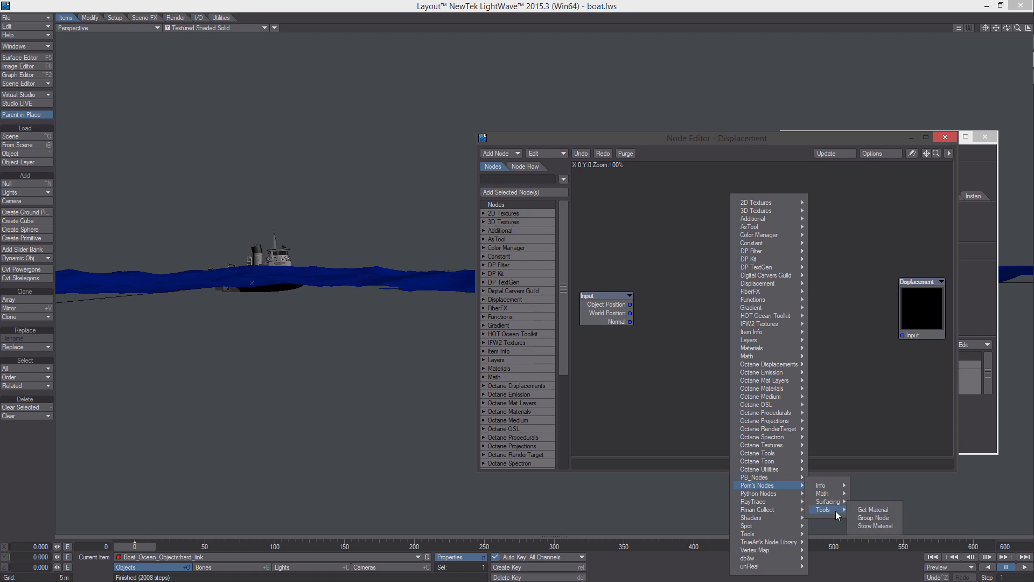
click(870, 510)
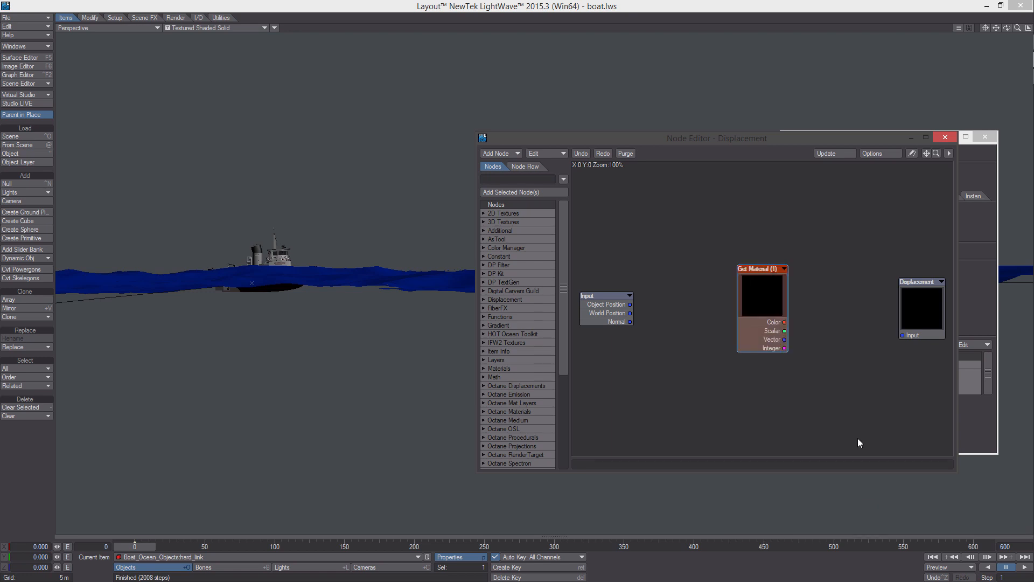
double_click(770, 290)
click(905, 261)
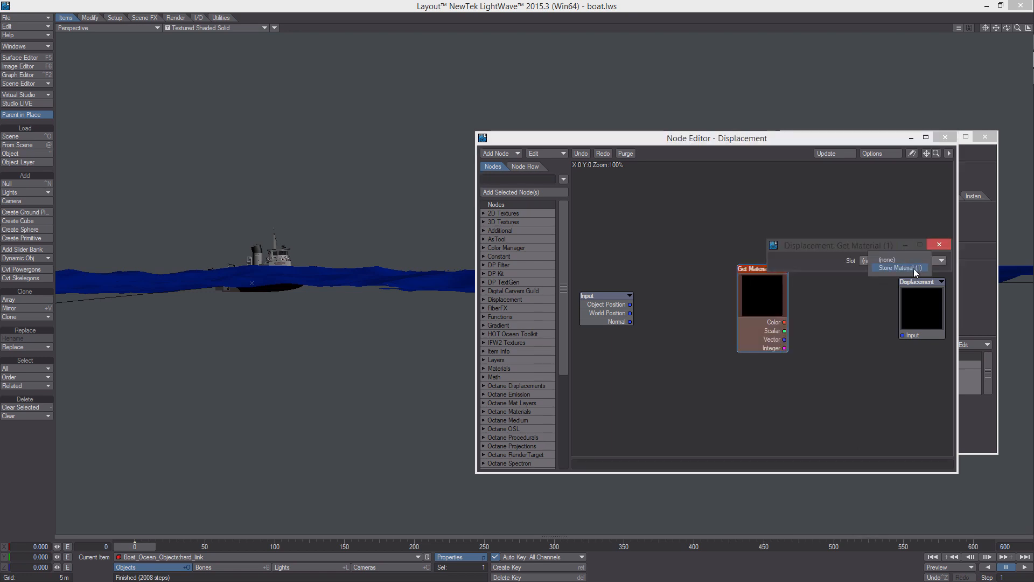
click(915, 268)
click(939, 245)
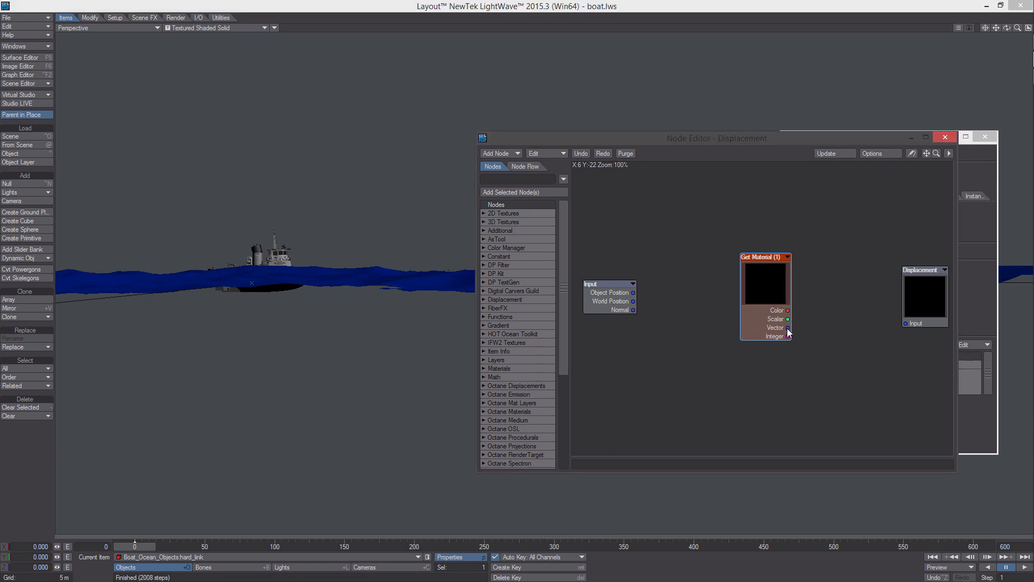
Connect the Get Material node's Vector output to the Displacement input and close the Node Editor.
drag(788, 327, 906, 324)
drag(589, 135, 552, 187)
click(908, 190)
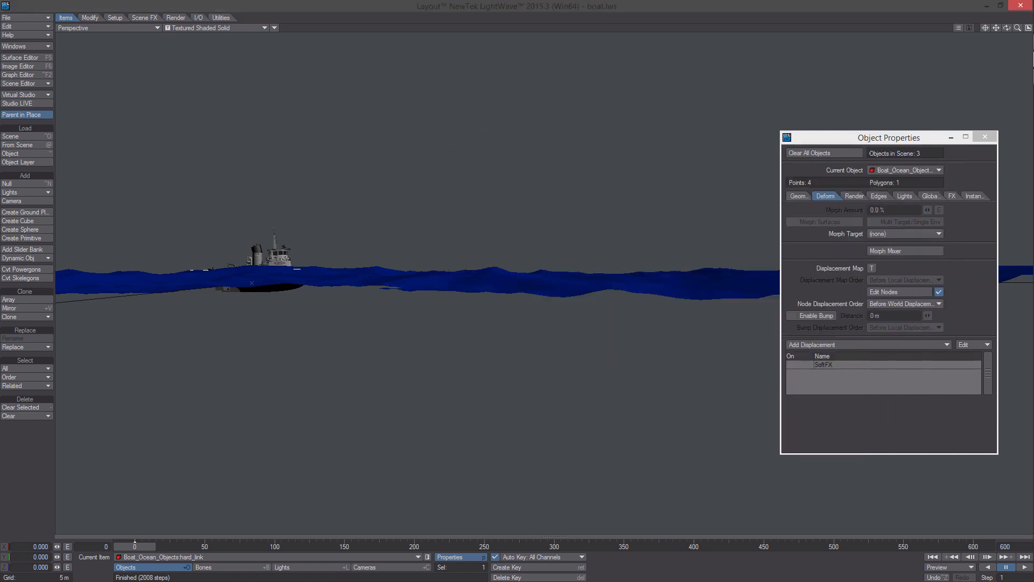
Switch the perspective viewport to Wireframe display to inspect the hard_link polygon on the ocean surface.
alt+shift+drag(215, 253, 490, 264)
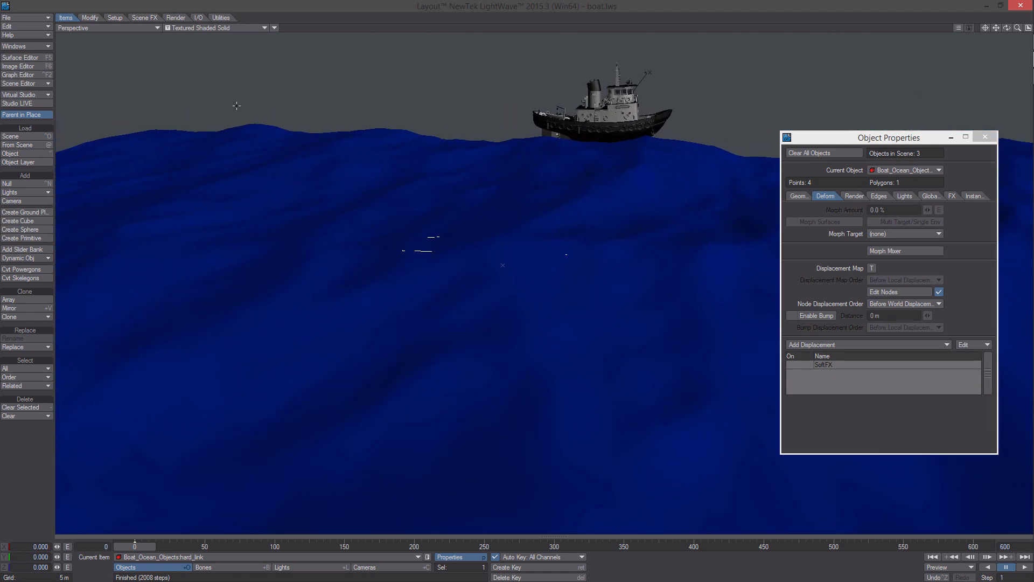
click(225, 29)
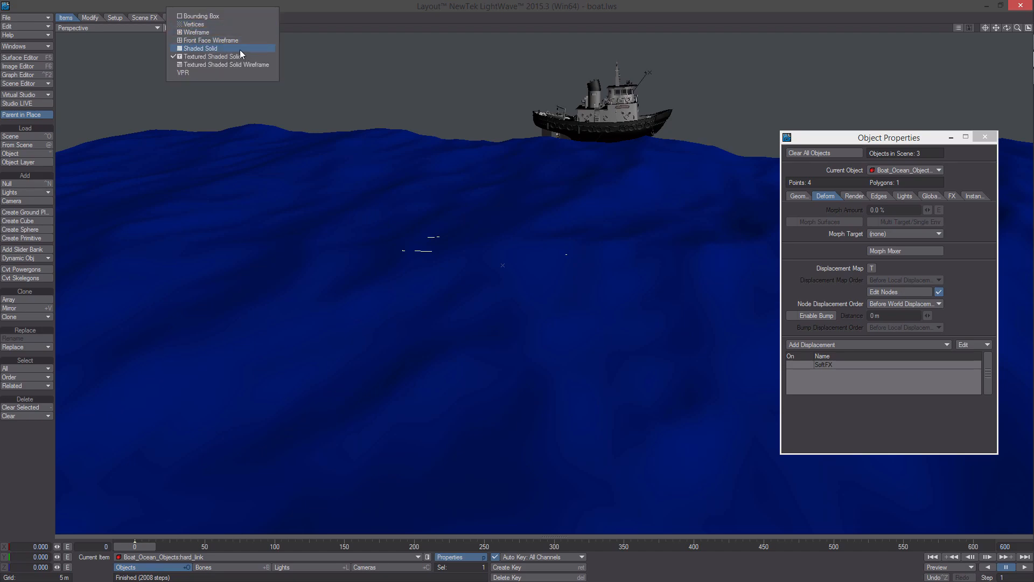
click(229, 34)
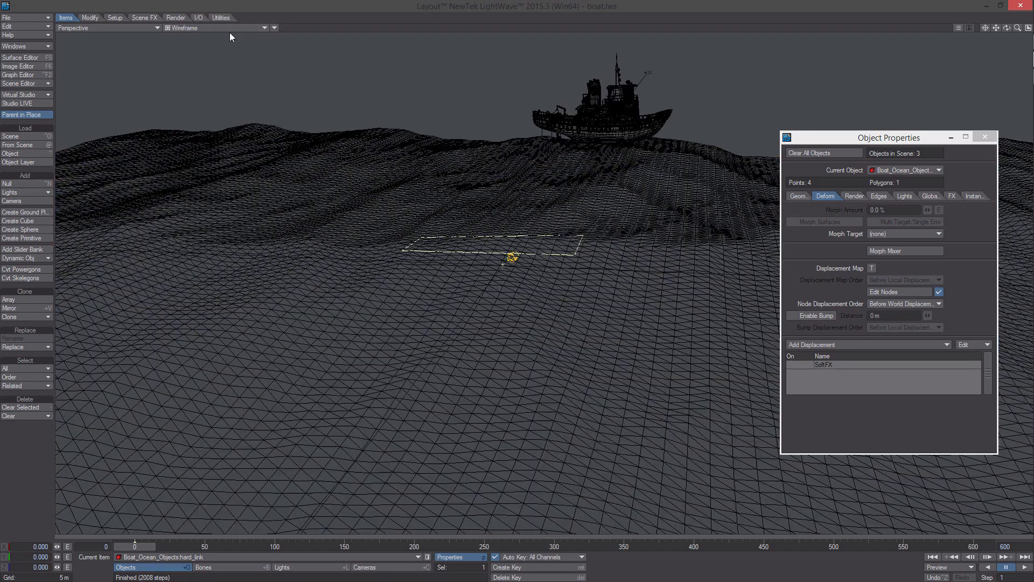
alt+drag(517, 258, 461, 264)
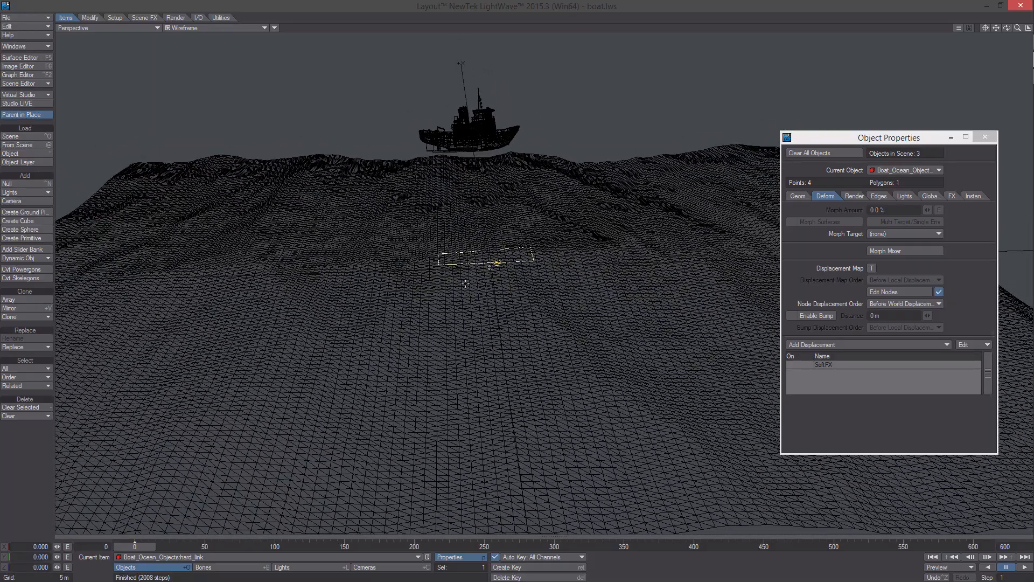
Try moving the hard_link object about 90 m along Z across the ocean, and undo the move.
key(t)
drag(489, 263, 215, 269)
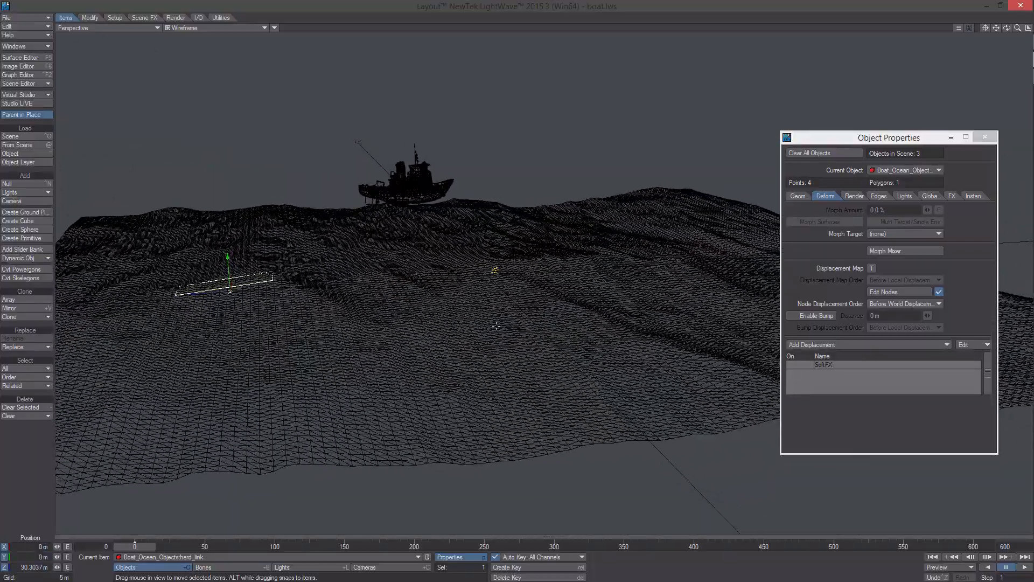
scroll(511, 307, down, 3)
alt+drag(512, 307, 498, 360)
alt+shift+drag(469, 278, 525, 276)
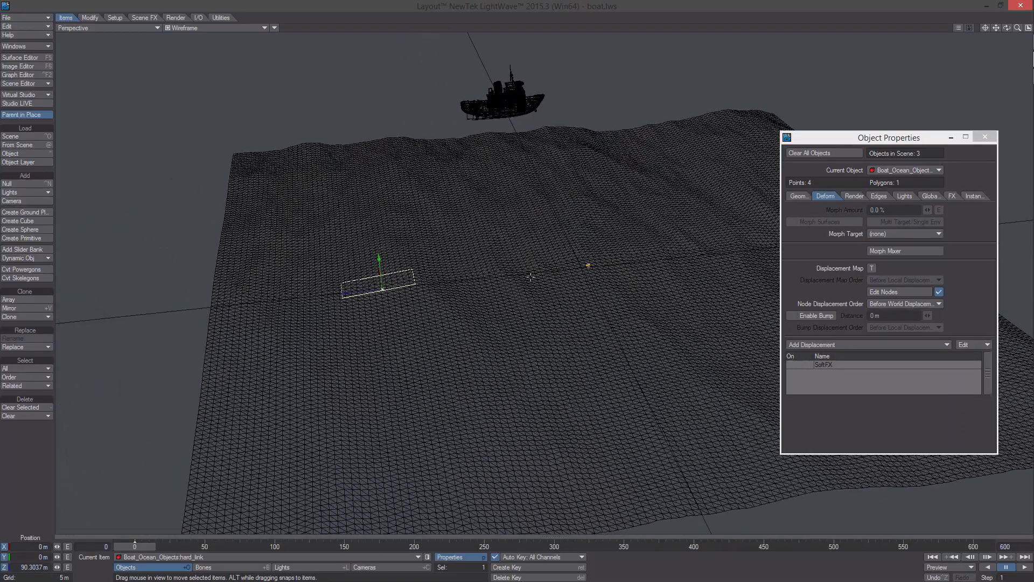
key(ctrl+z)
Select the boat object and set the perspective viewport to Textured Shaded Solid display.
alt+drag(596, 283, 629, 260)
alt+drag(641, 296, 619, 274)
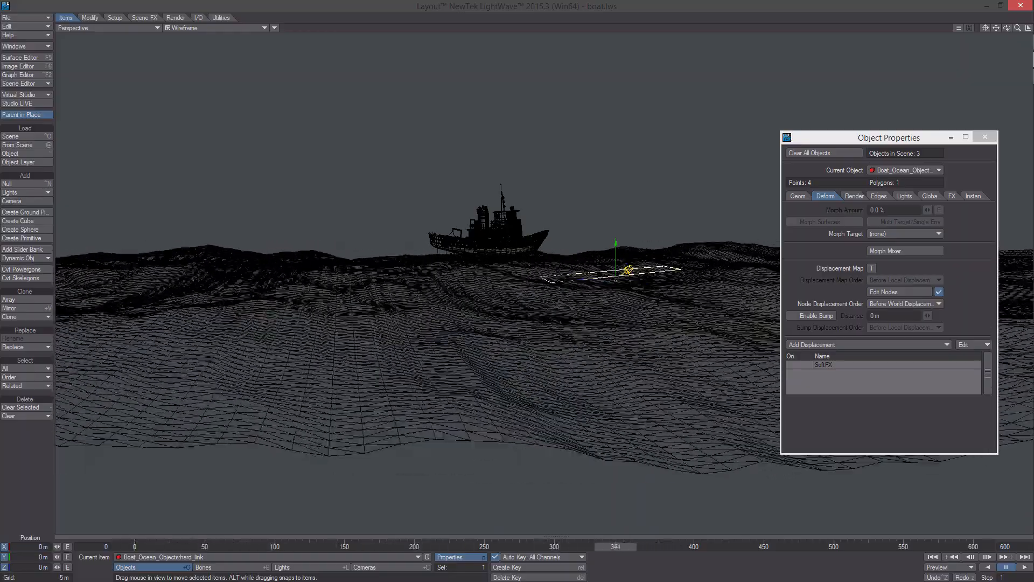
alt+drag(538, 256, 504, 289)
click(460, 108)
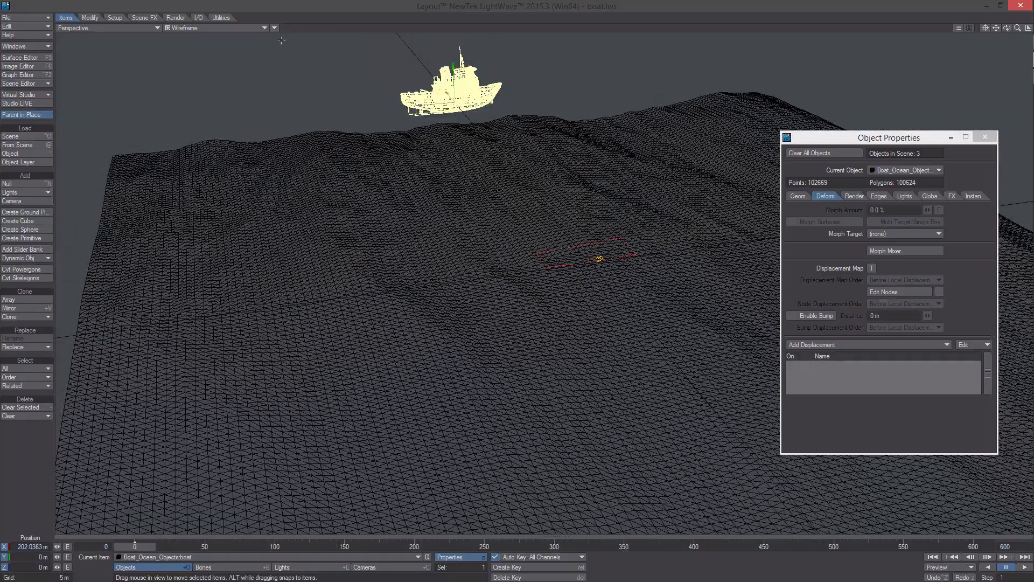
click(240, 27)
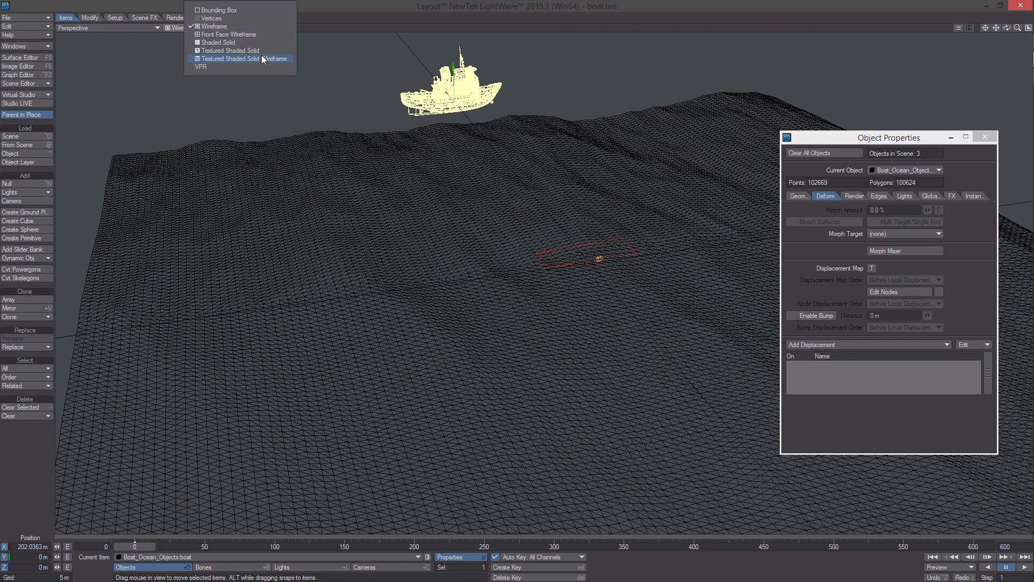
click(260, 51)
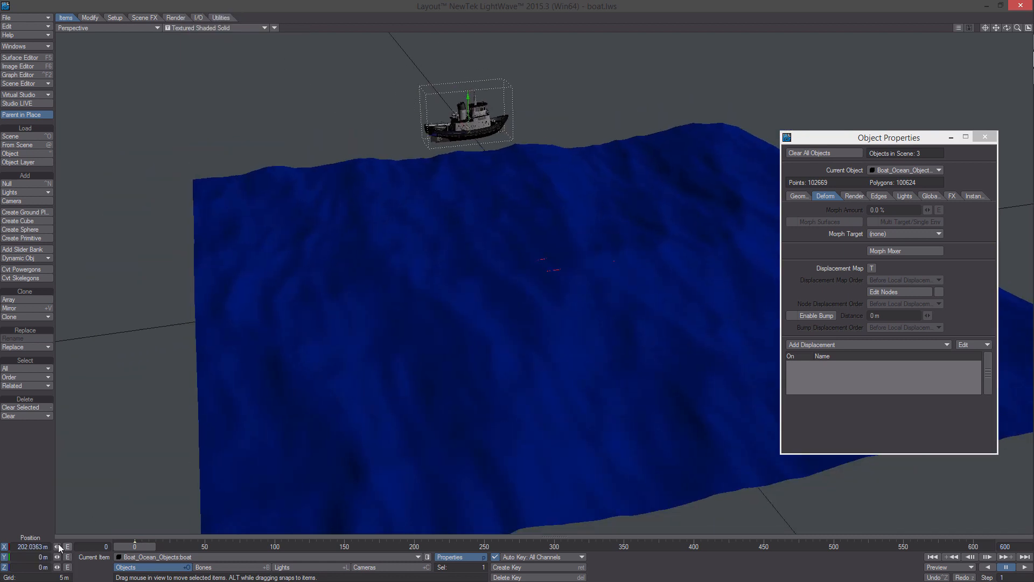
Set the boat's X position to 0 m.
drag(14, 546, 167, 544)
text(0)
key(Return)
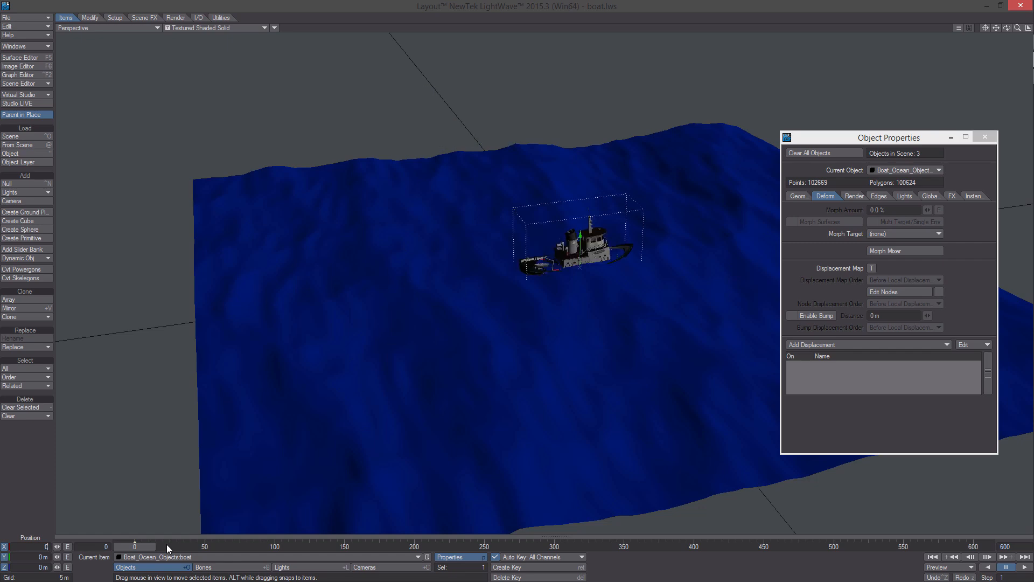
Parent the boat to the hard_link object in its Motion Options.
scroll(608, 264, up, 5)
mouse_move(608, 263)
alt+mouse_down()
mouse_move(595, 231)
mouse_move(531, 234)
mouse_move(601, 282)
alt+mouse_up()
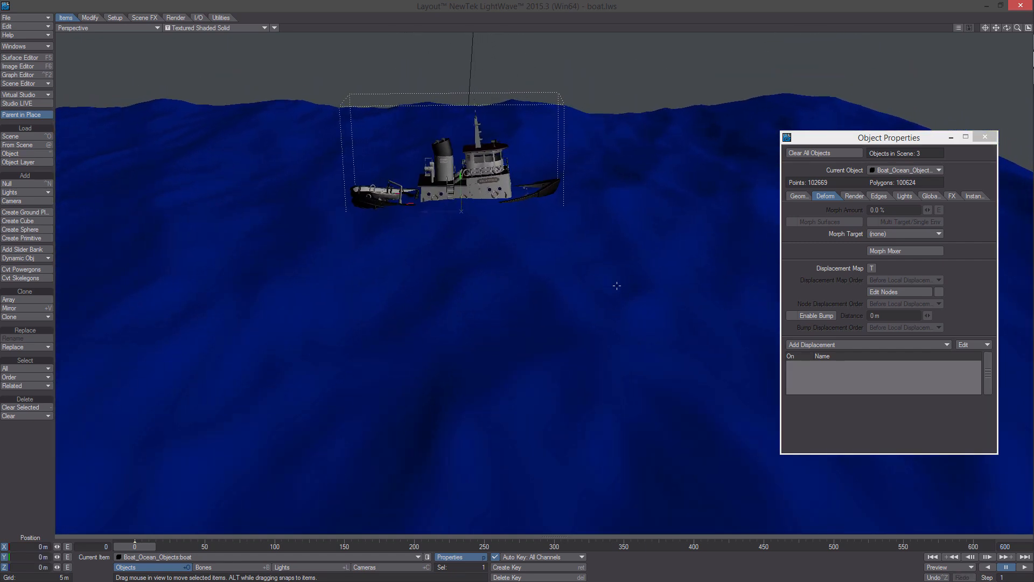
key(m)
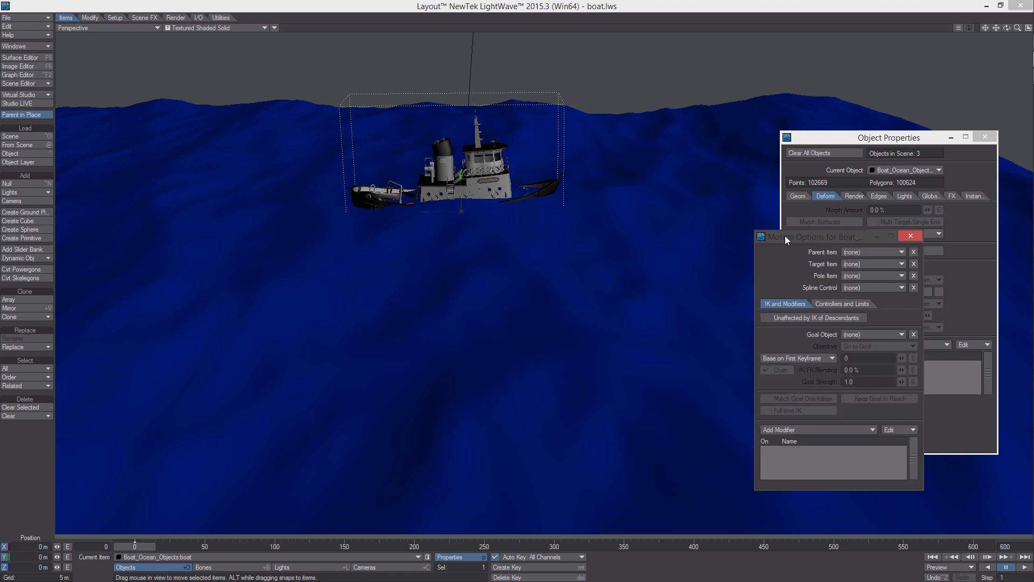
click(863, 251)
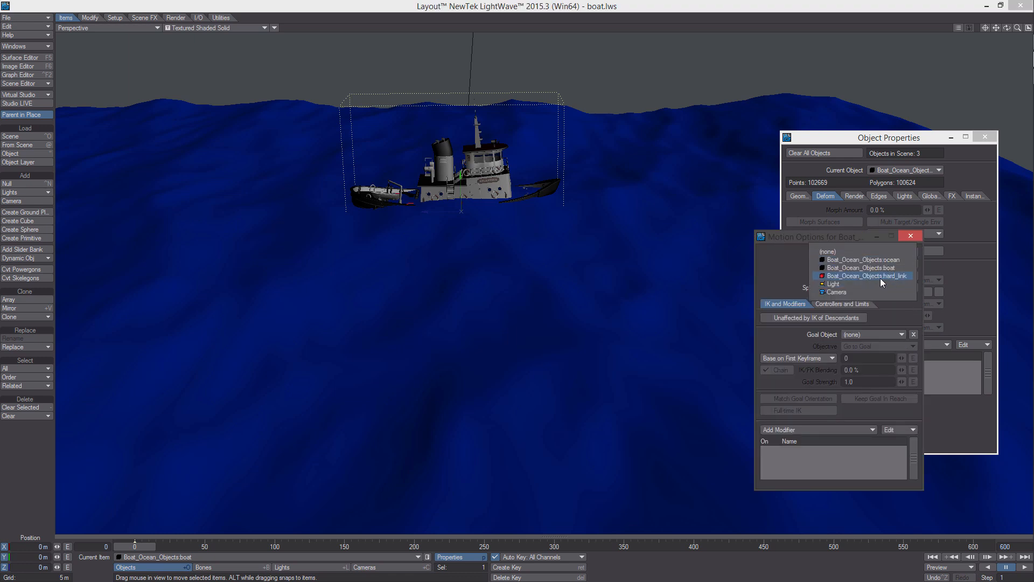
click(878, 275)
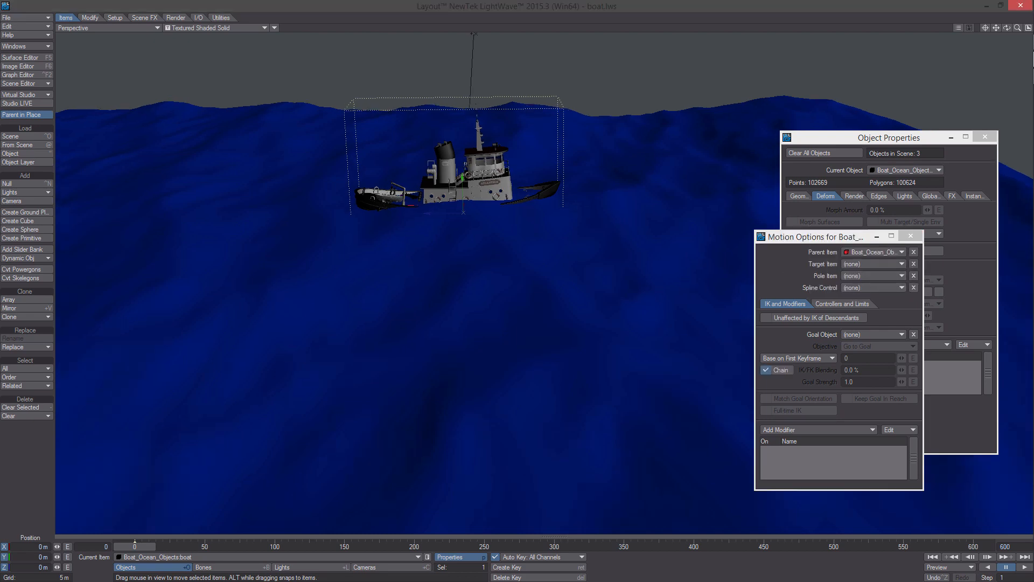
alt+drag(485, 194, 516, 217)
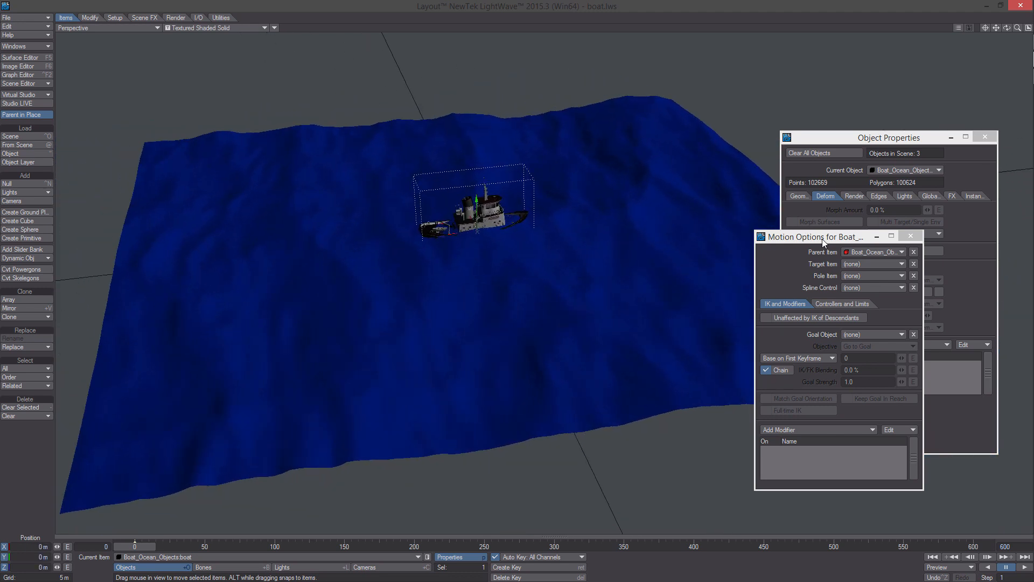
drag(822, 242, 742, 242)
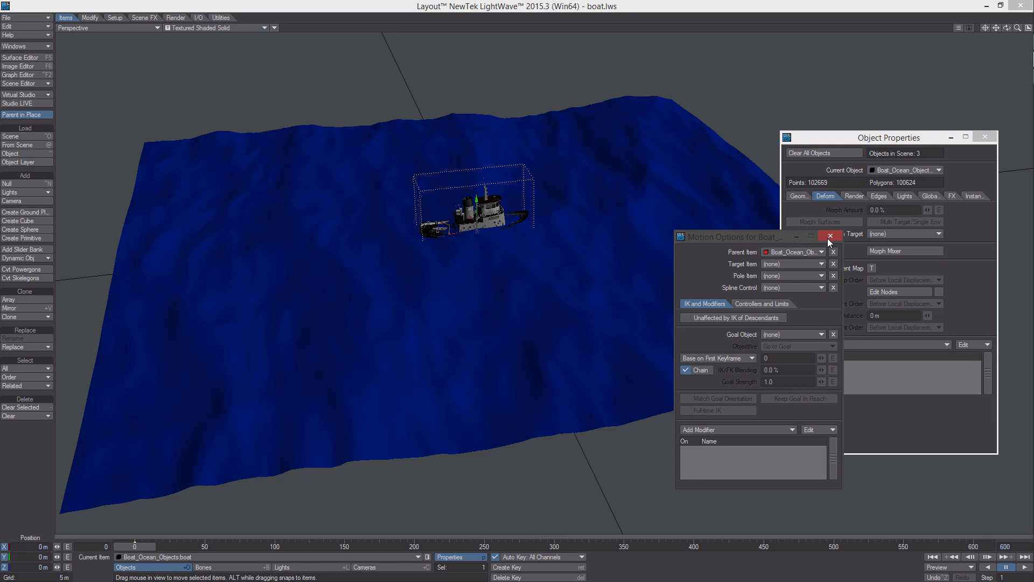
click(830, 236)
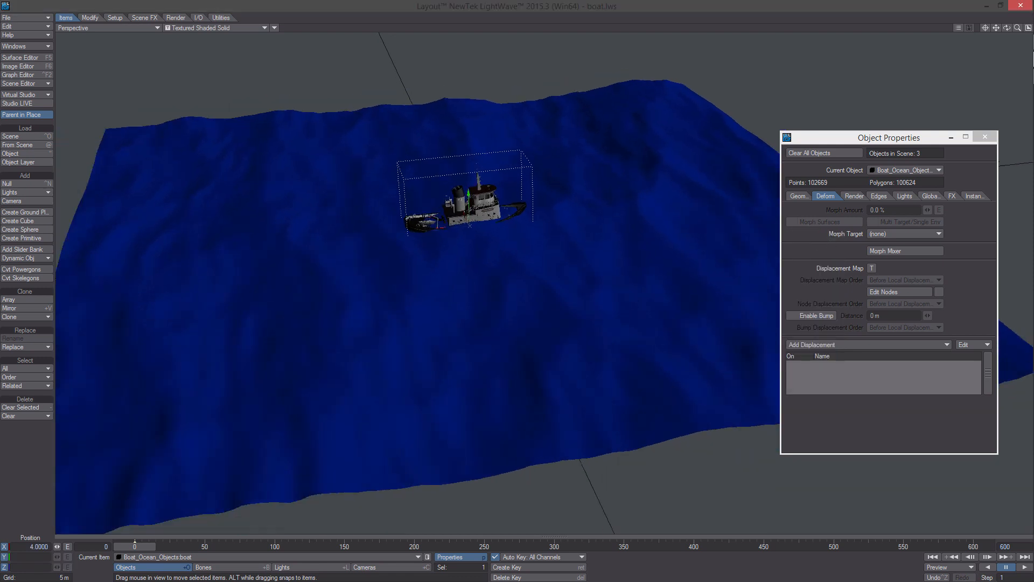
Move the hard_link object to about 73.4 m on Z and set its X position to 0 m.
alt+shift+drag(334, 265, 412, 264)
click(197, 556)
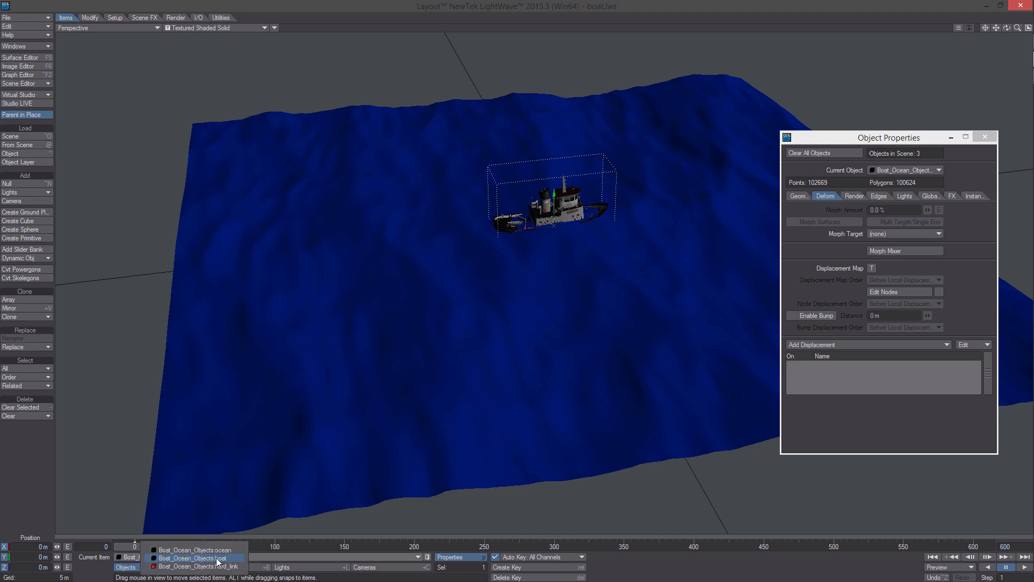
click(233, 566)
scroll(569, 248, down, 2)
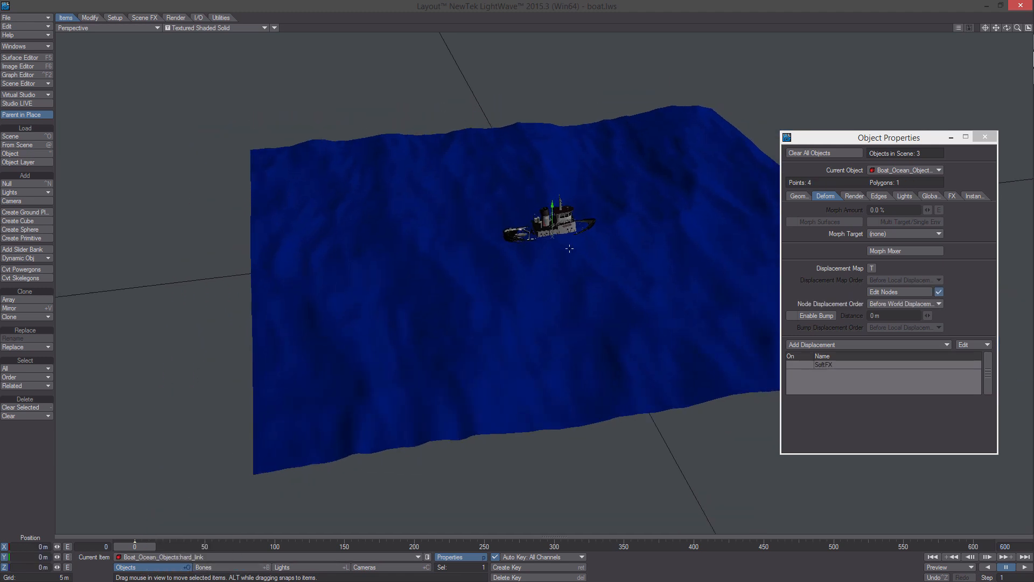
alt+drag(567, 225, 449, 203)
key(ctrl+z)
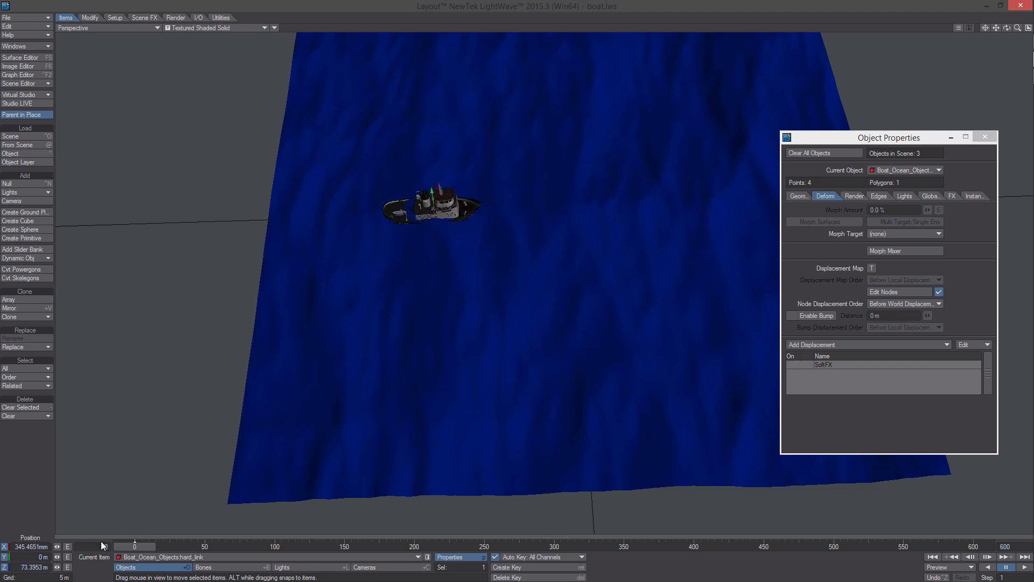
double_click(36, 547)
text(0)
key(Return)
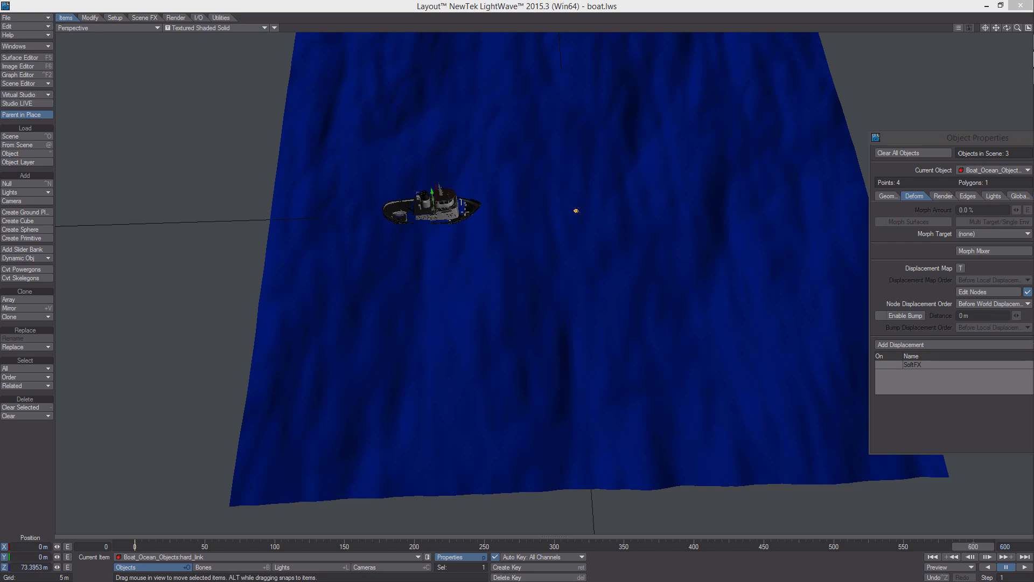
At frame 600, move the hard_link object to about -95.96 m on Z and set its X position to 0 m.
drag(432, 207, 437, 207)
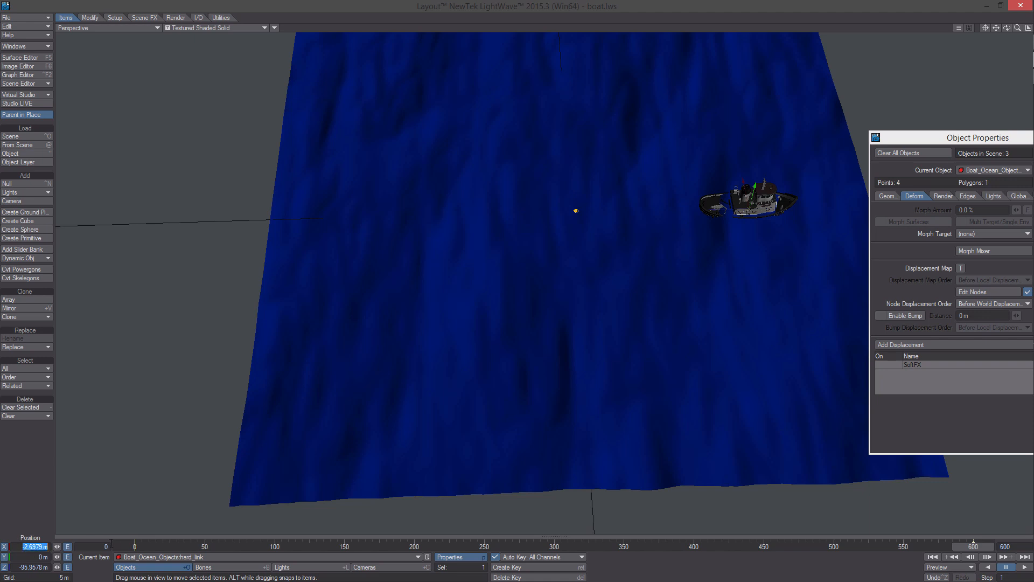
alt+drag(302, 337, 377, 264)
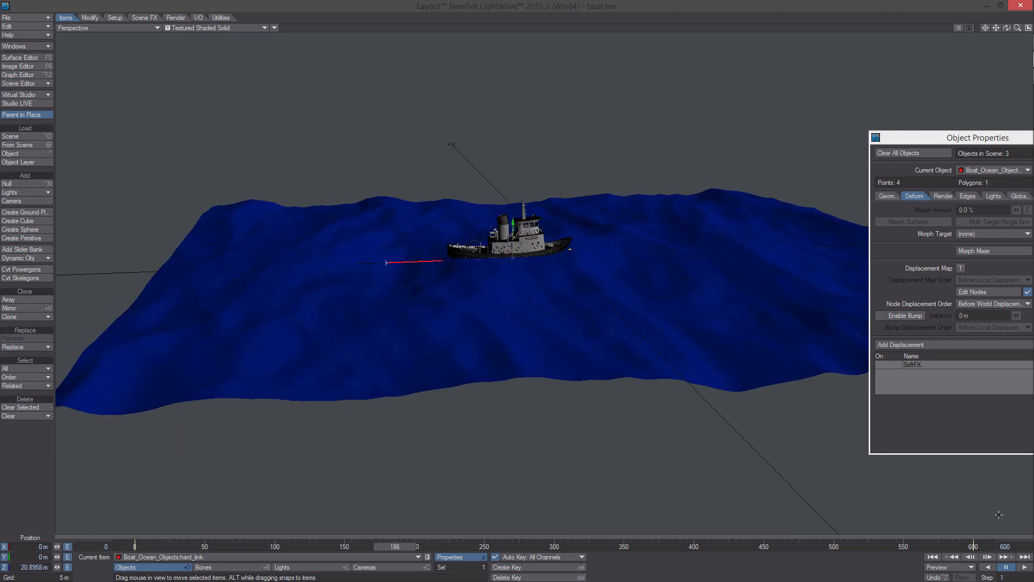
drag(1017, 27, 997, 32)
mouse_move(609, 226)
alt+mouse_down()
mouse_move(618, 264)
mouse_move(605, 214)
mouse_move(623, 212)
alt+mouse_up()
ctrl+alt+drag(517, 323, 521, 363)
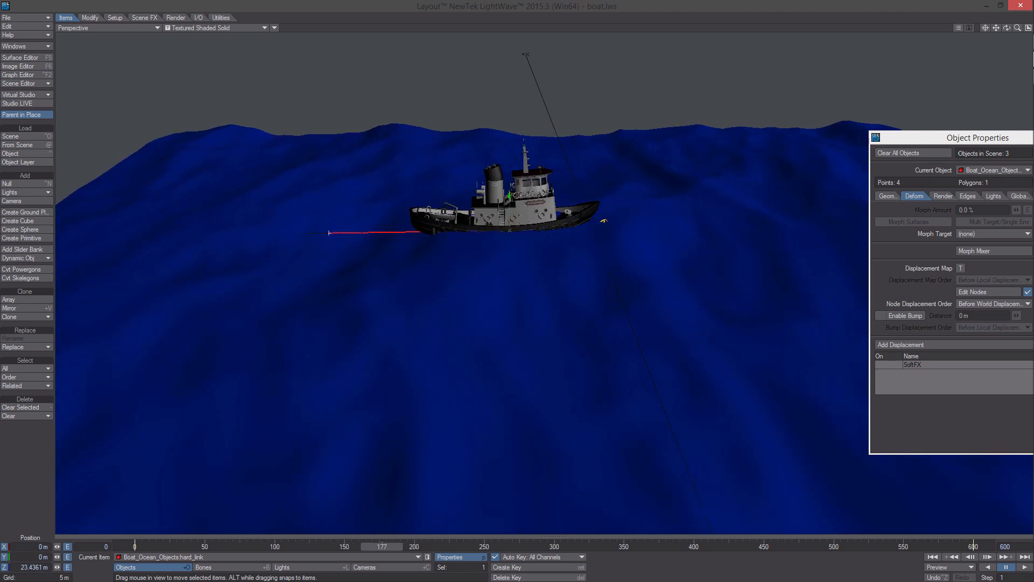
alt+drag(463, 323, 500, 290)
Enable the SoftFX effect on the hard_link object.
drag(952, 141, 857, 119)
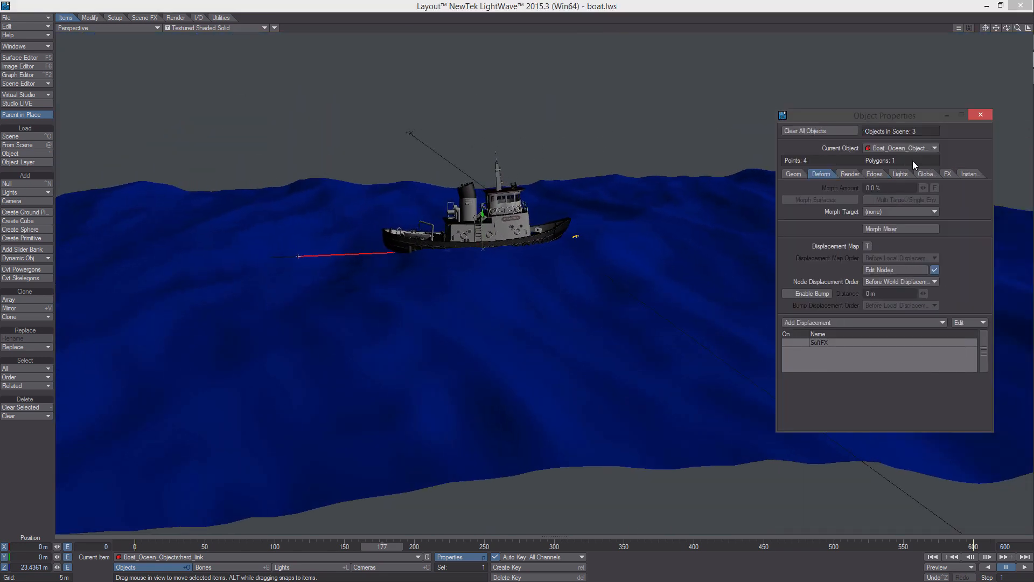
click(918, 145)
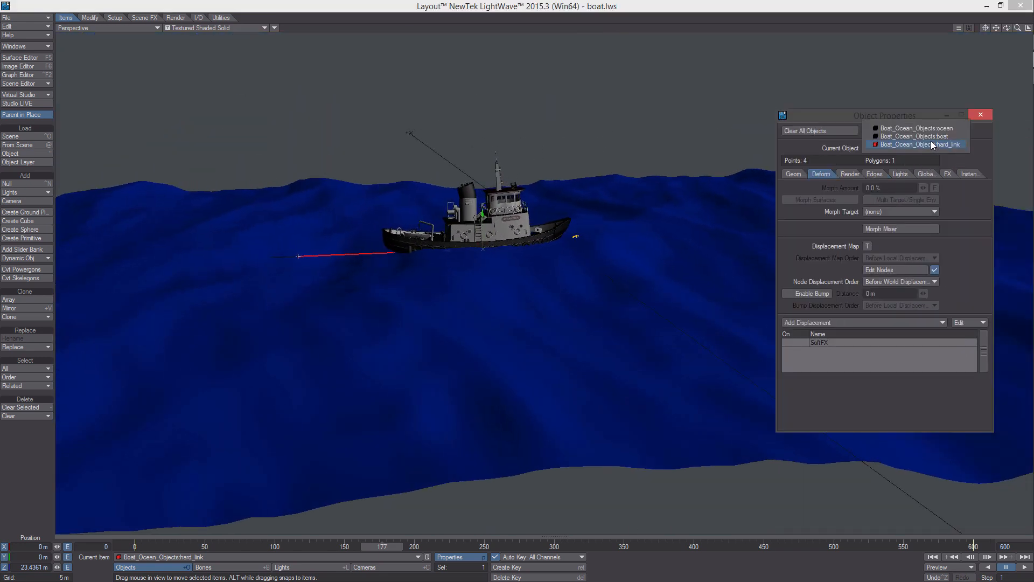
click(931, 143)
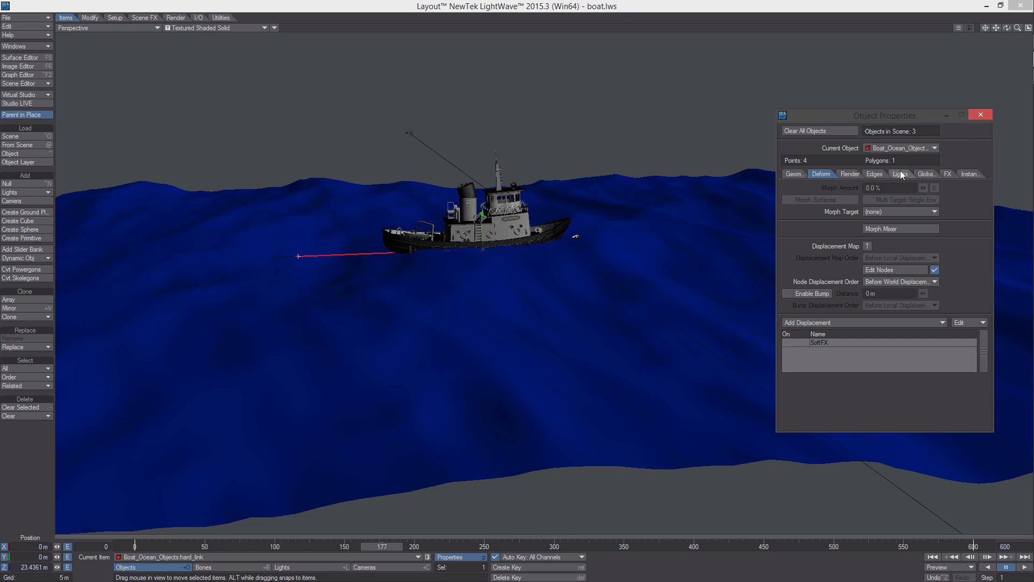
click(948, 173)
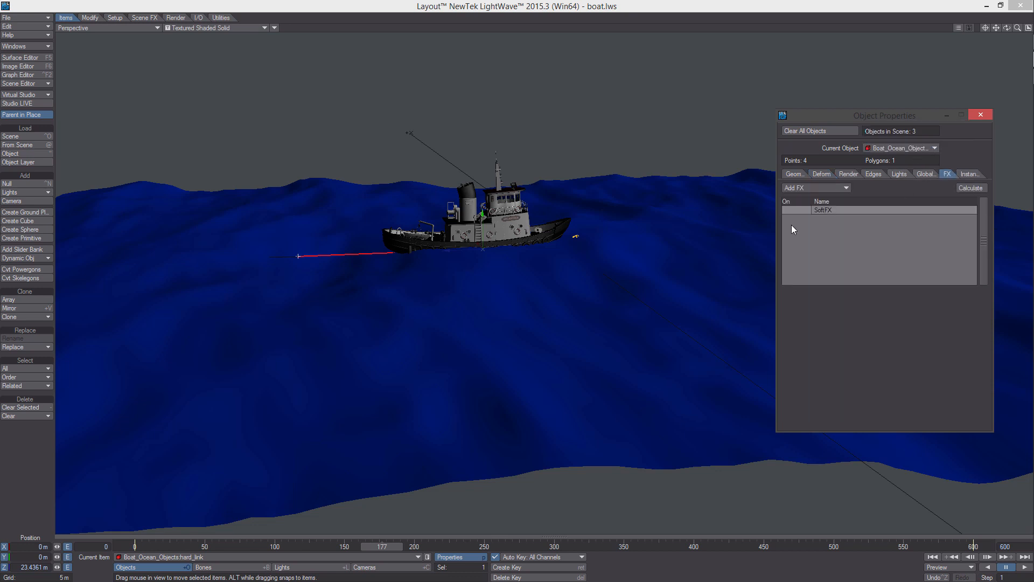
click(791, 211)
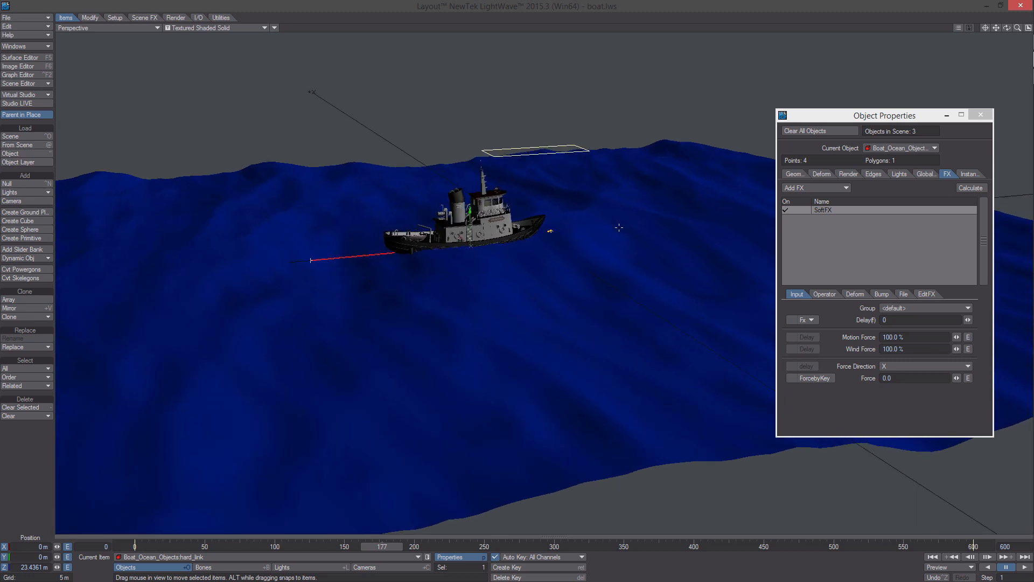
Set hard_link's SoftFX Operator1 to EffectSize 50%, WaveCycle 2.0 and WaveSize 1.5 s.
ctrl+alt+drag(517, 323, 533, 279)
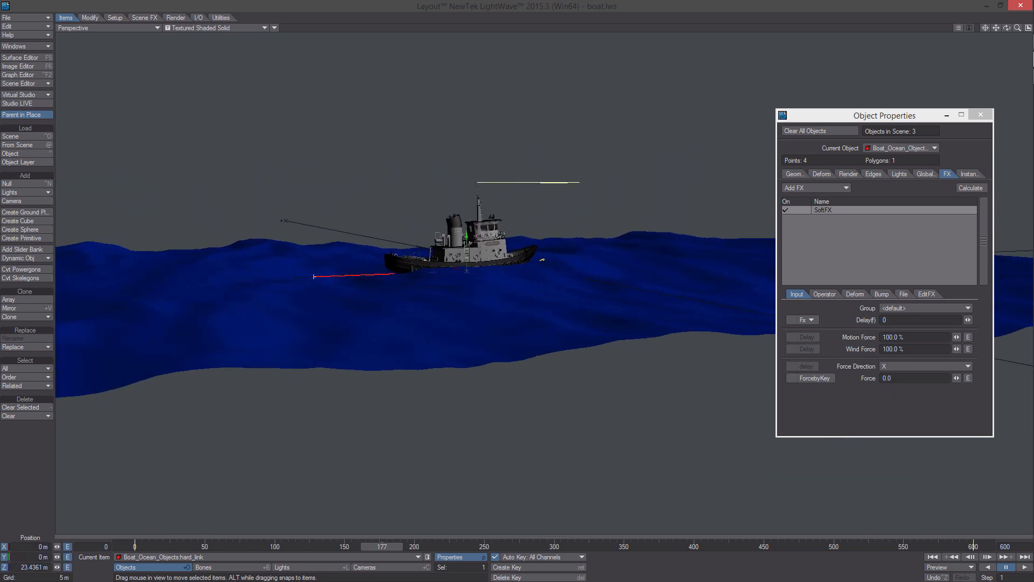
click(823, 295)
alt+drag(600, 298, 608, 330)
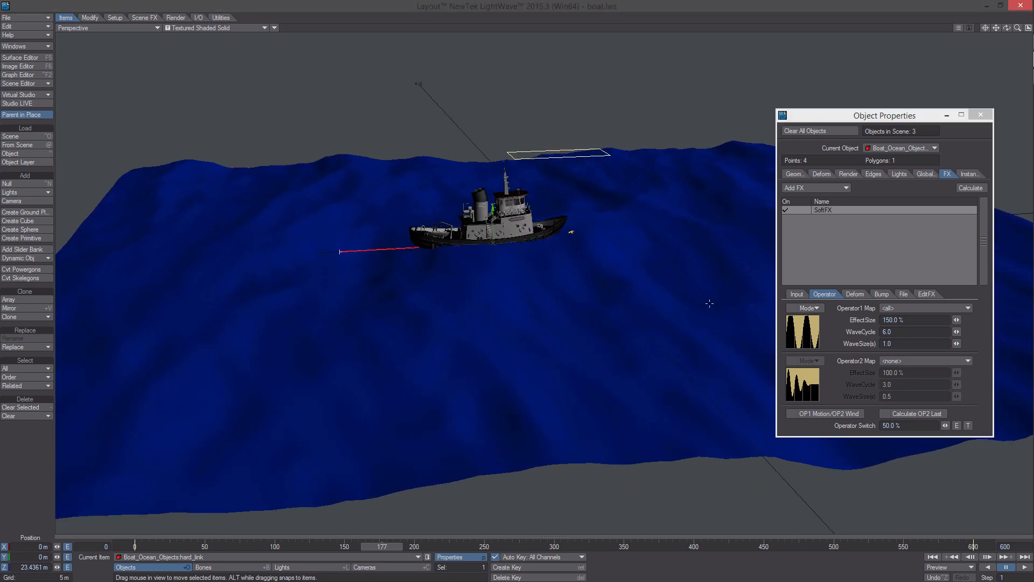
click(898, 346)
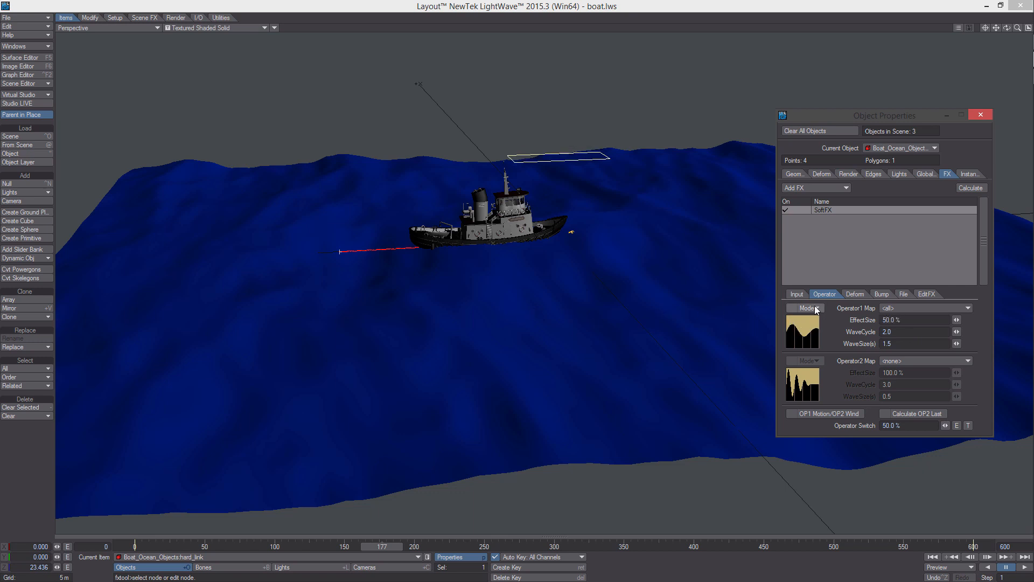
Calculate the SoftFX motion for hard_link and scrub the timeline to review how the boat follows it.
alt+drag(611, 199, 636, 185)
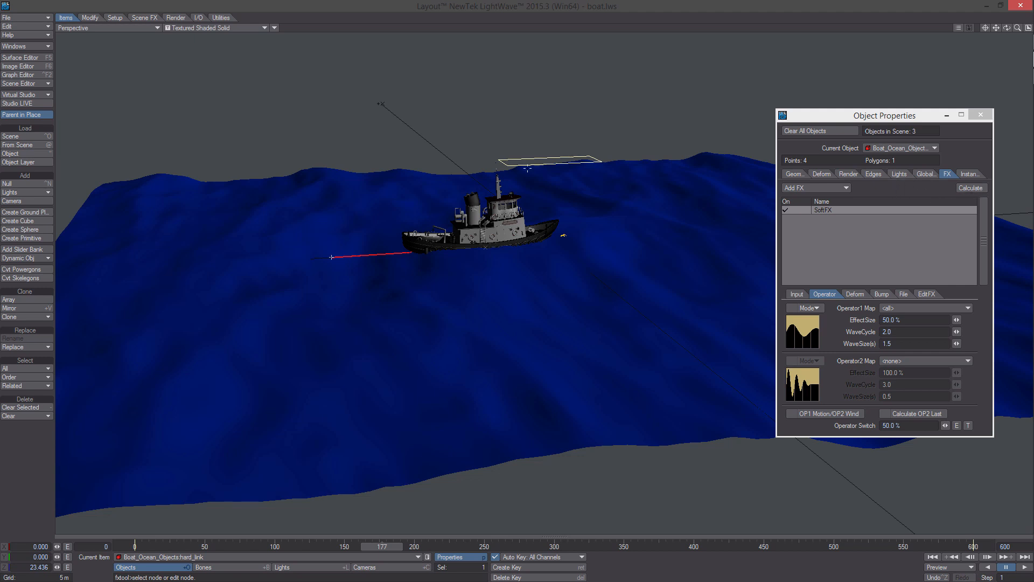
mouse_move(528, 169)
alt+mouse_down()
mouse_move(551, 176)
mouse_move(514, 160)
alt+mouse_up()
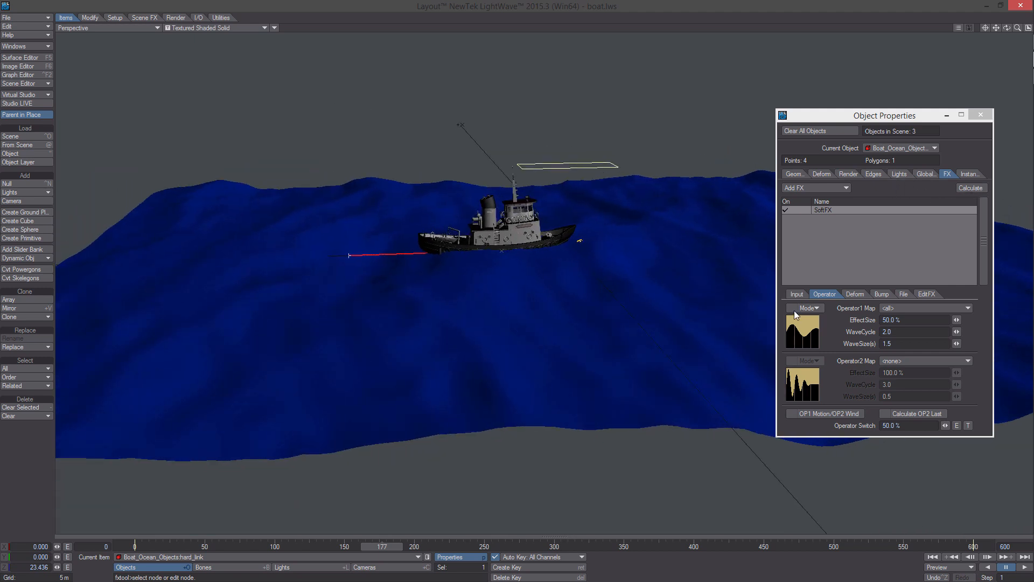
alt+drag(583, 200, 582, 184)
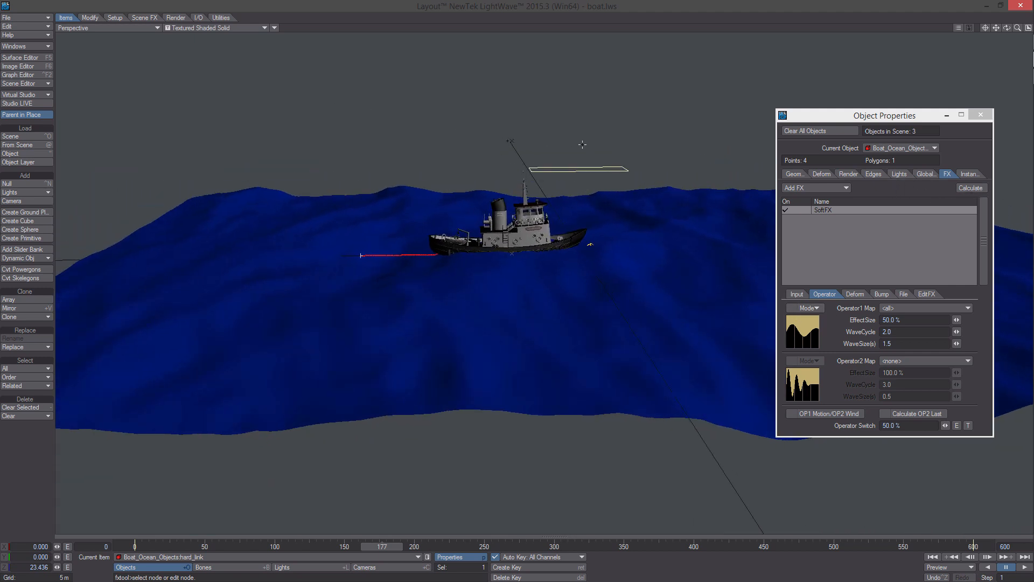
alt+drag(600, 244, 590, 305)
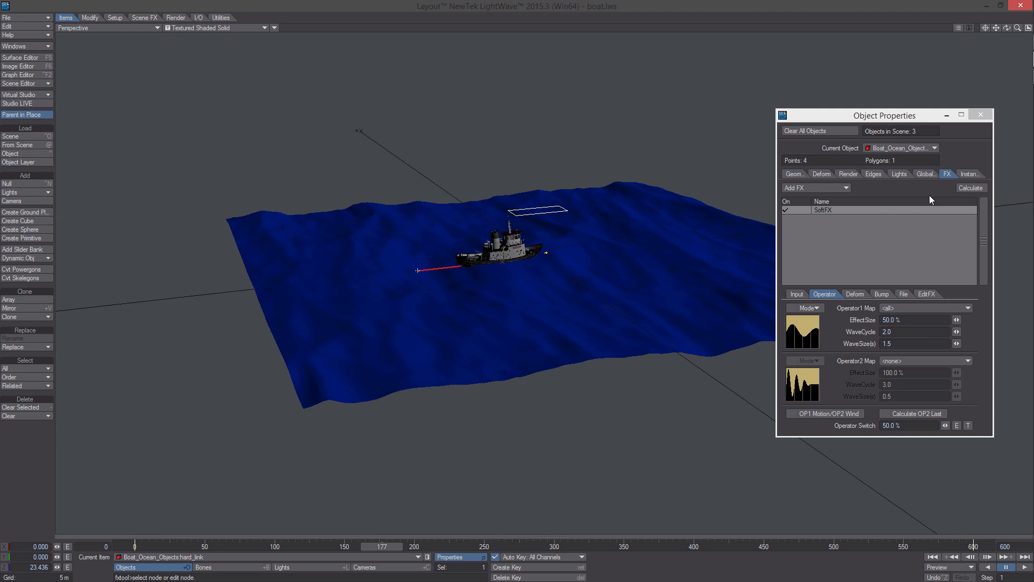
click(971, 189)
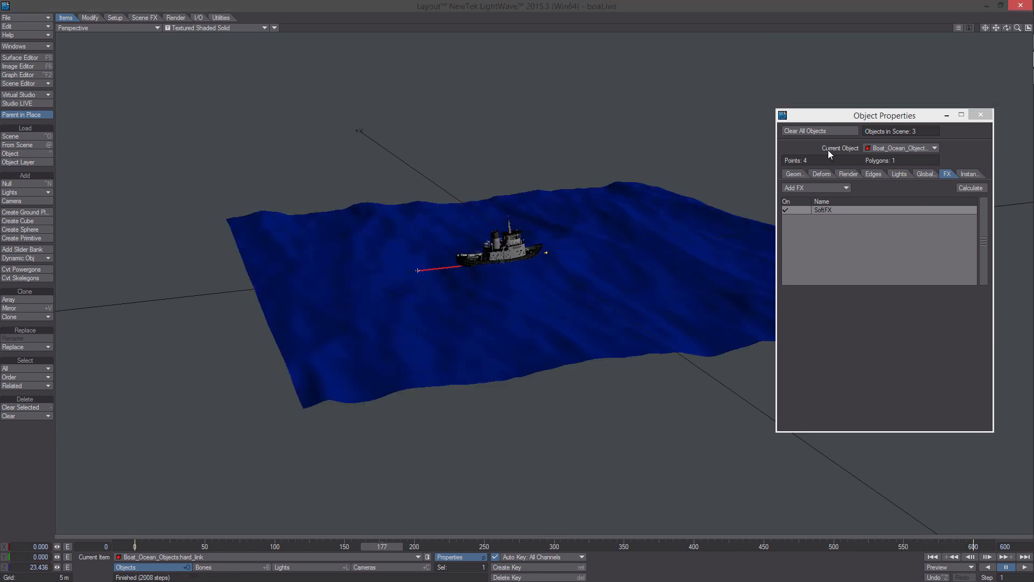
scroll(491, 247, up, 5)
alt+drag(466, 248, 491, 225)
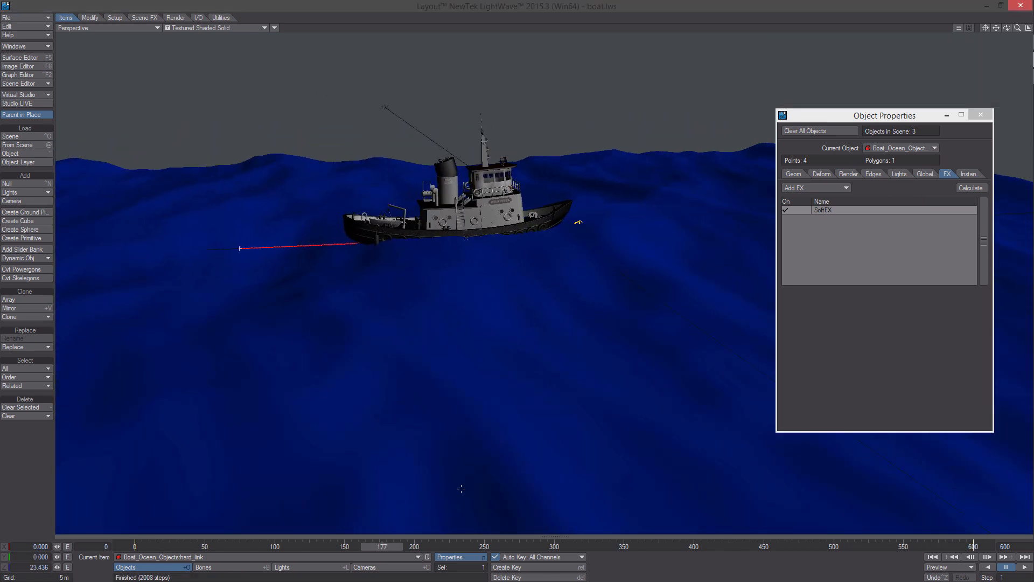
drag(391, 545, 550, 545)
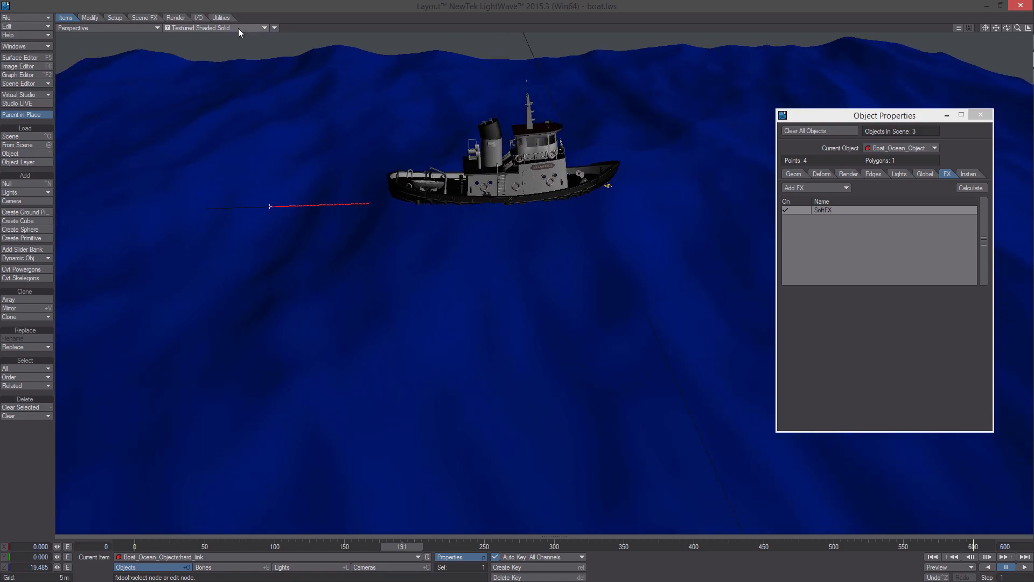
Check the boat and hard_link motion in Wireframe display, scrubbing back to frame 2, and return the viewport to Textured Shaded Solid.
click(238, 28)
click(241, 25)
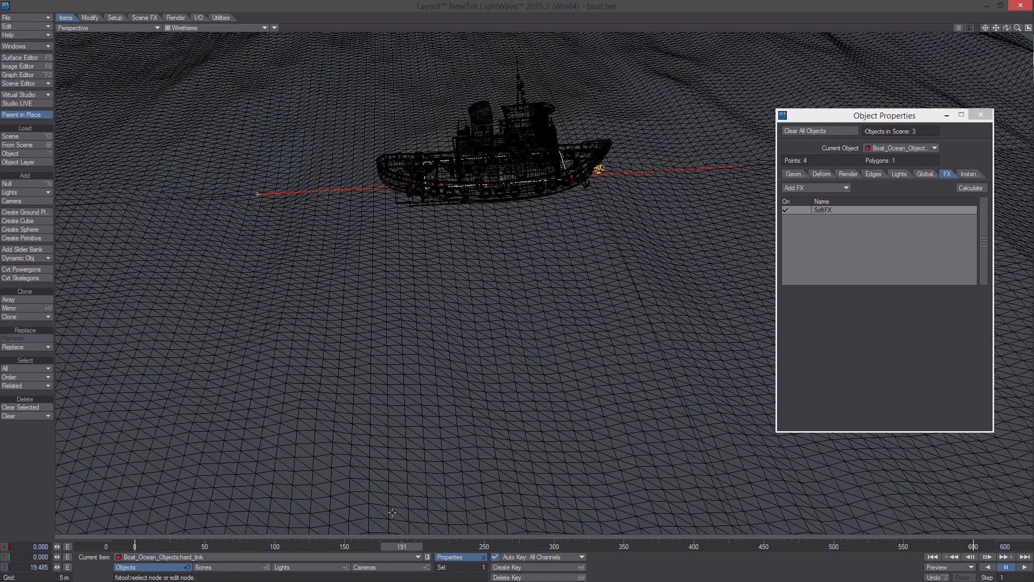
drag(411, 548, 139, 547)
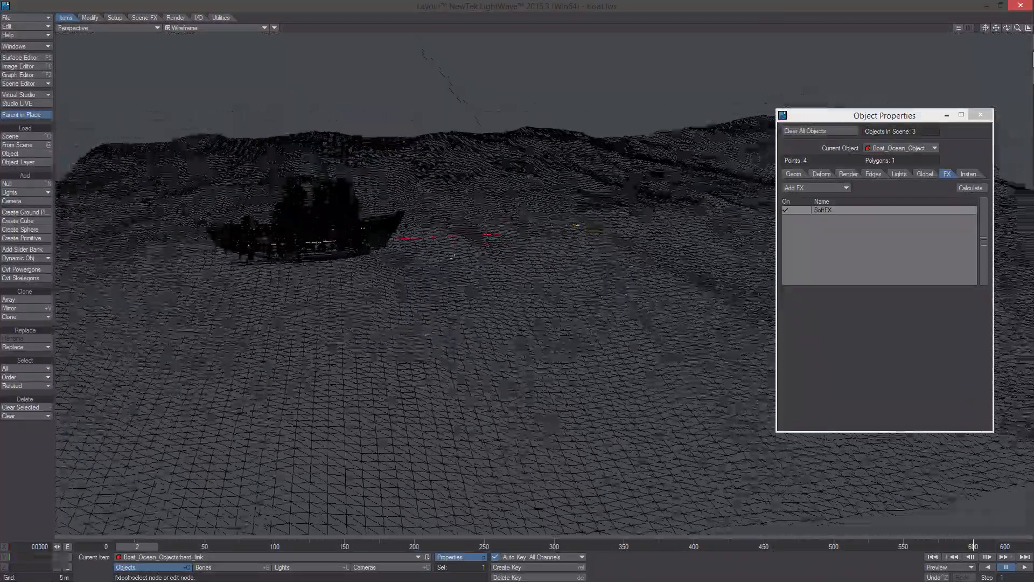
click(228, 27)
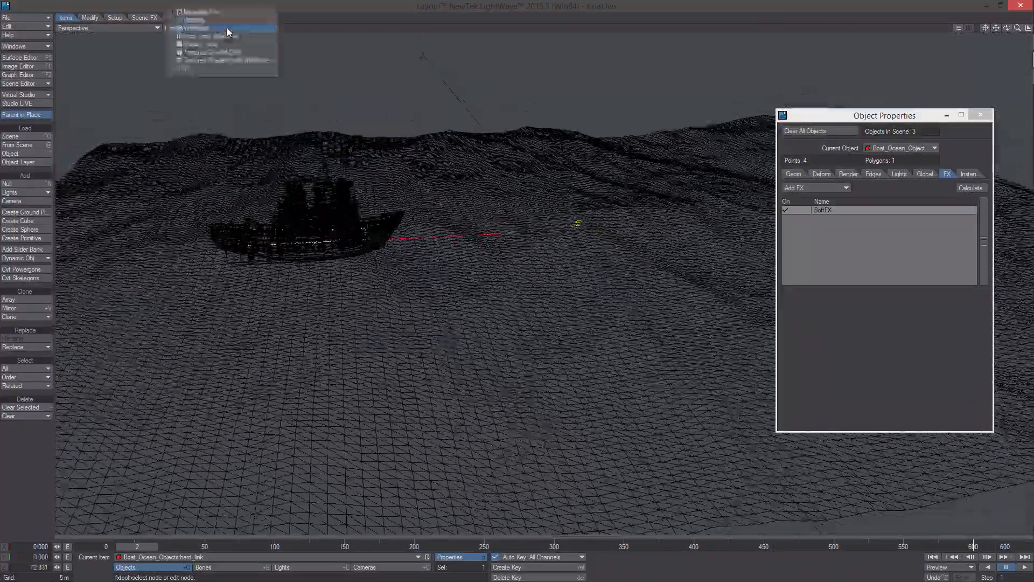
click(238, 53)
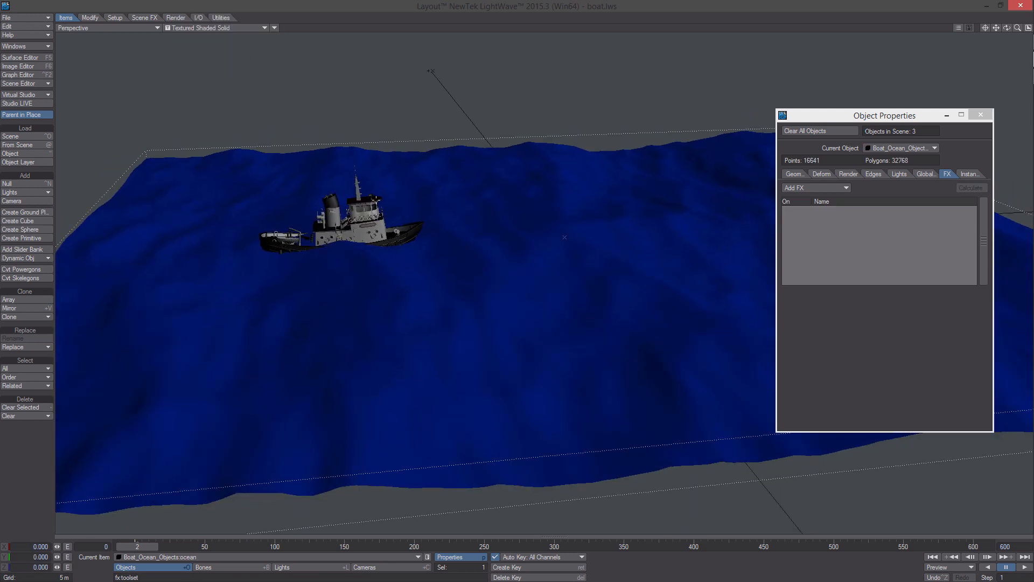
Add an FX_HardLink displacement to the boat object and close its properties.
click(821, 174)
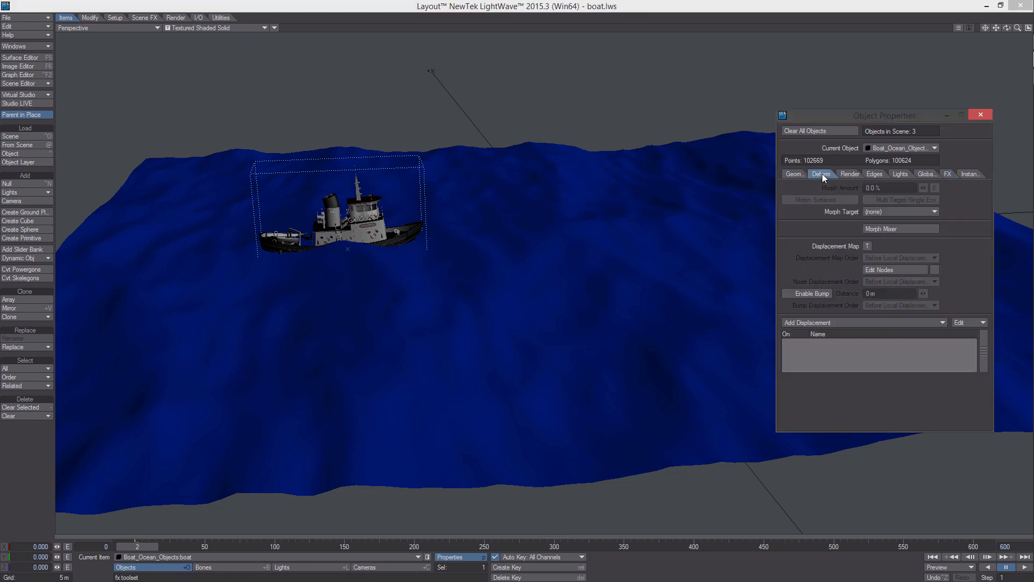
click(847, 326)
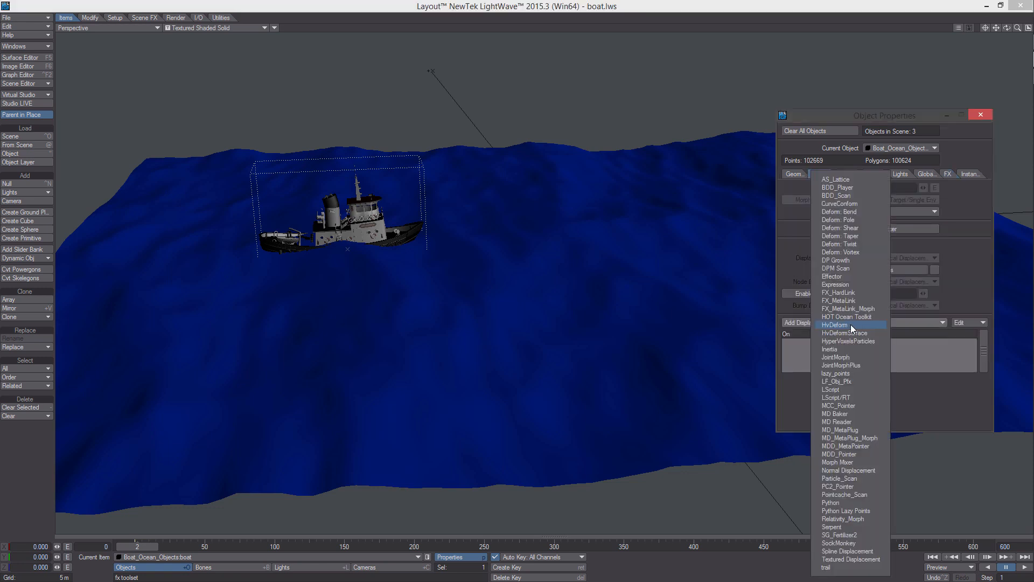
click(856, 293)
click(977, 116)
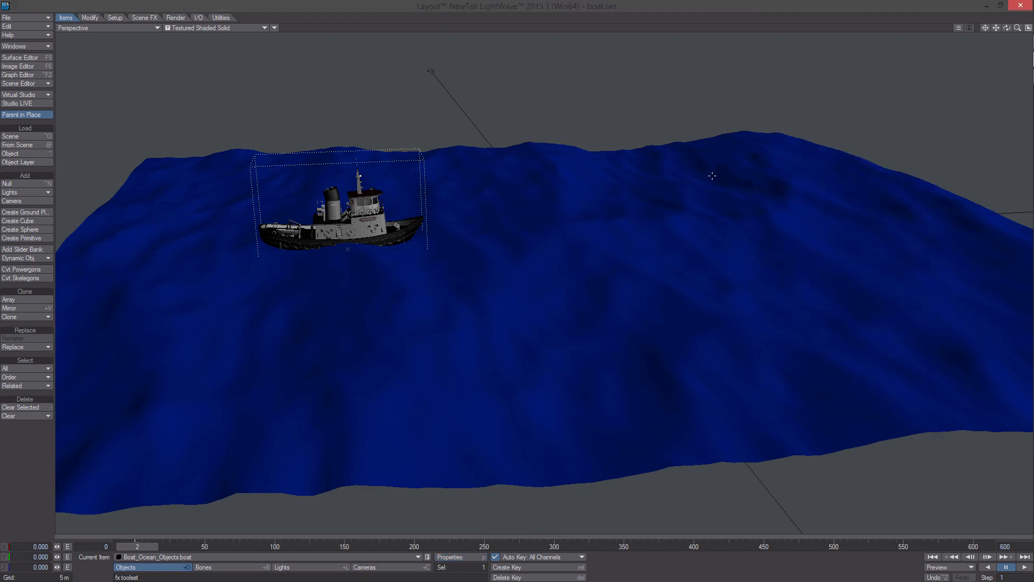
Scrub through the animation and examine from several angles how the boat rides the ocean waves.
alt+drag(423, 156, 520, 210)
scroll(414, 191, up, 5)
alt+shift+drag(339, 503, 216, 494)
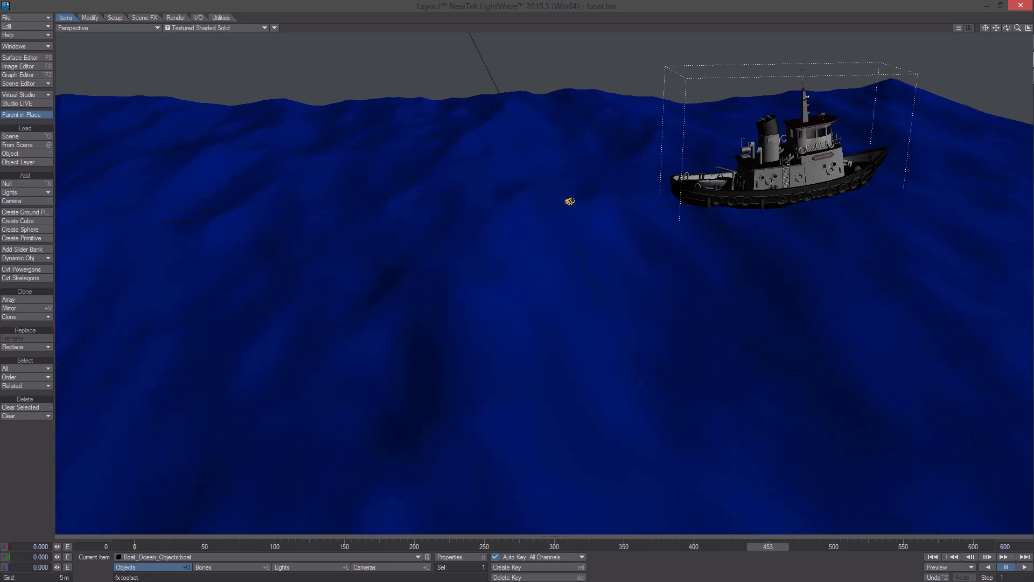
drag(830, 546, 797, 546)
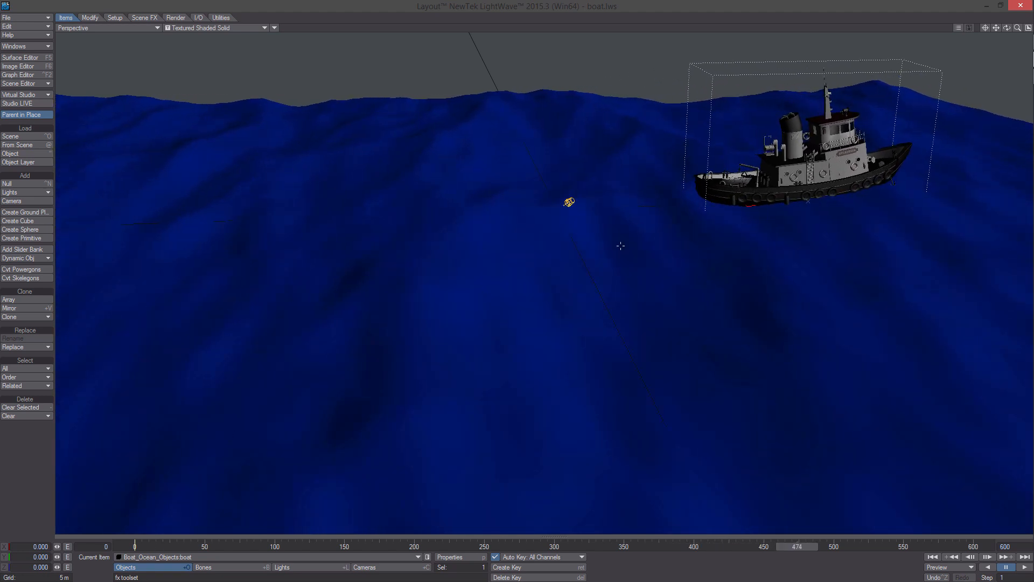
alt+shift+drag(621, 246, 323, 256)
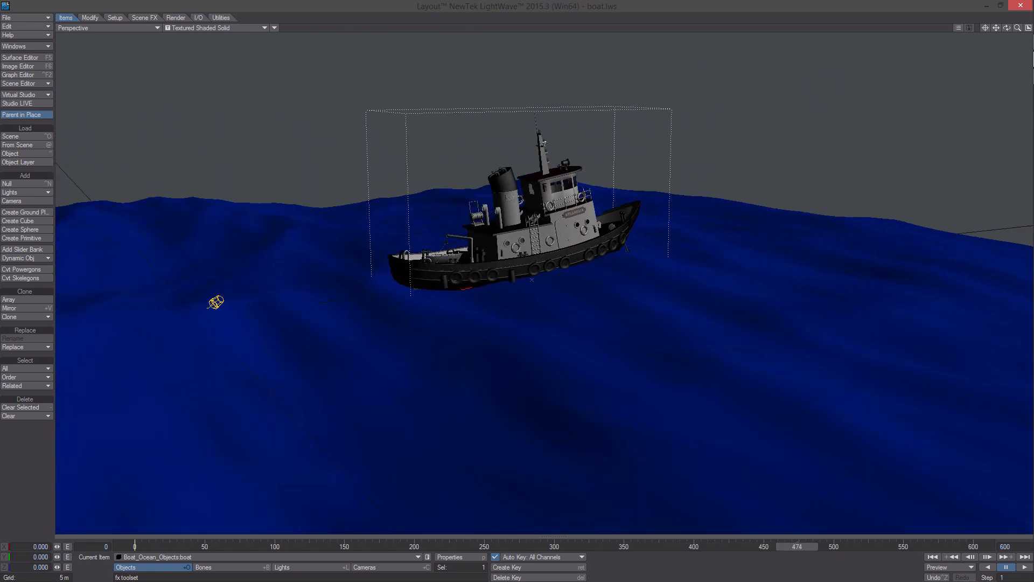
alt+drag(614, 223, 594, 215)
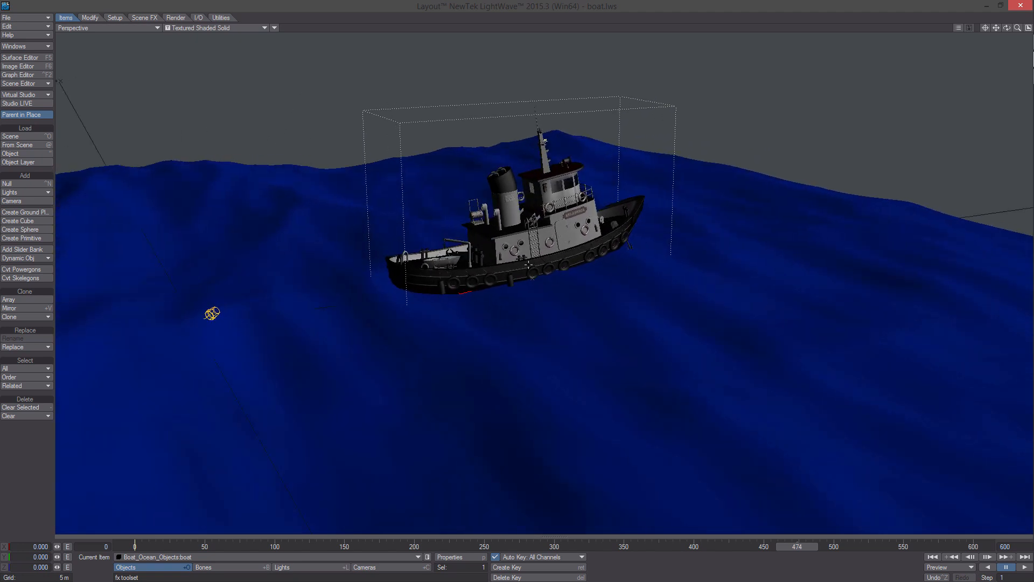
alt+drag(528, 265, 567, 261)
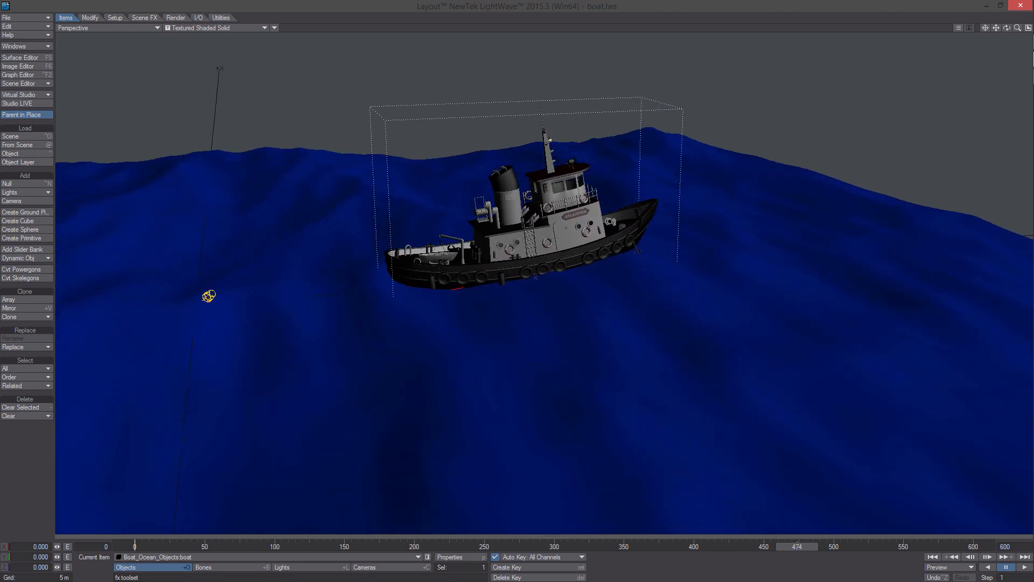
alt+drag(413, 453, 457, 436)
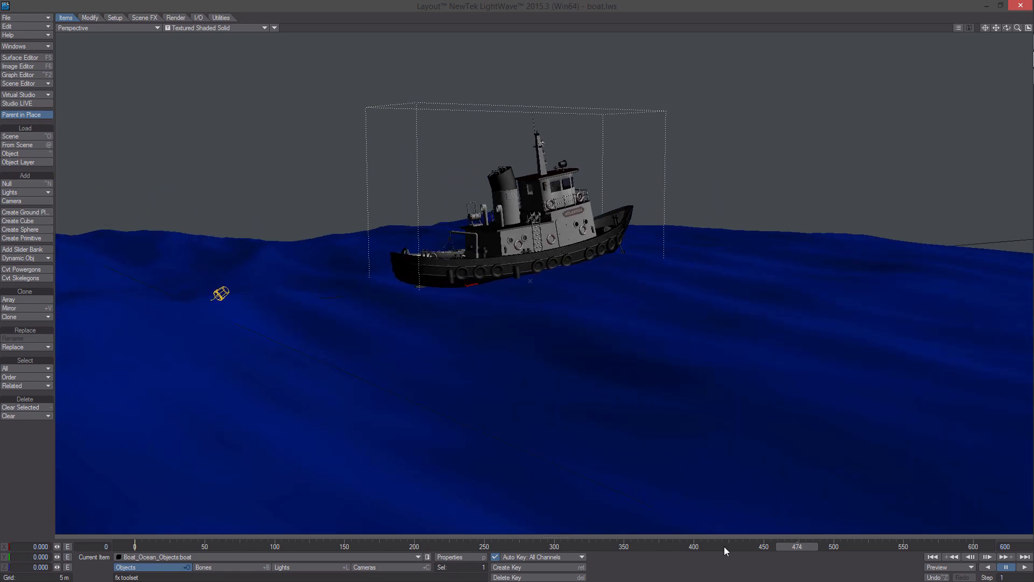
drag(797, 543, 443, 543)
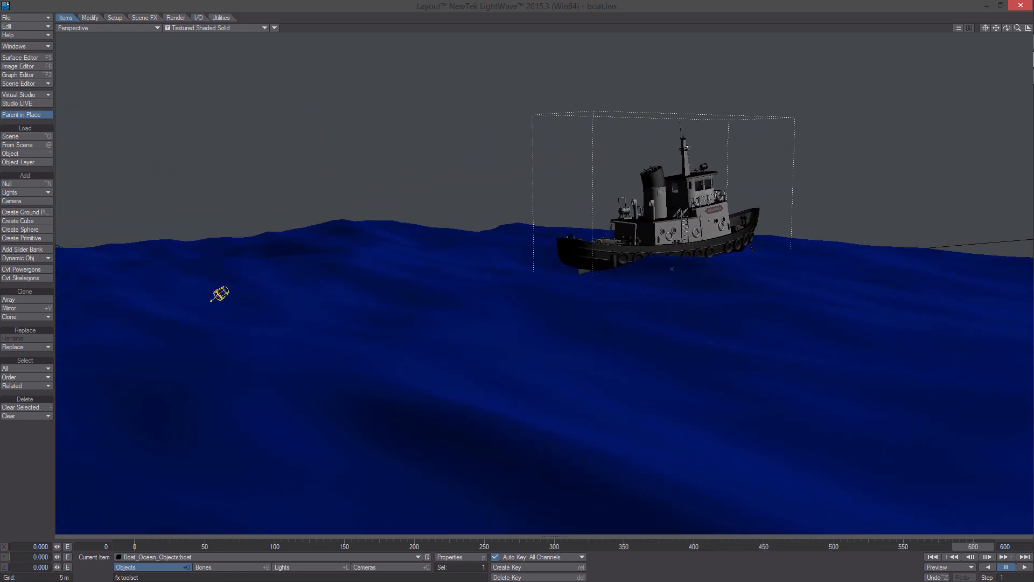
alt+drag(788, 191, 710, 273)
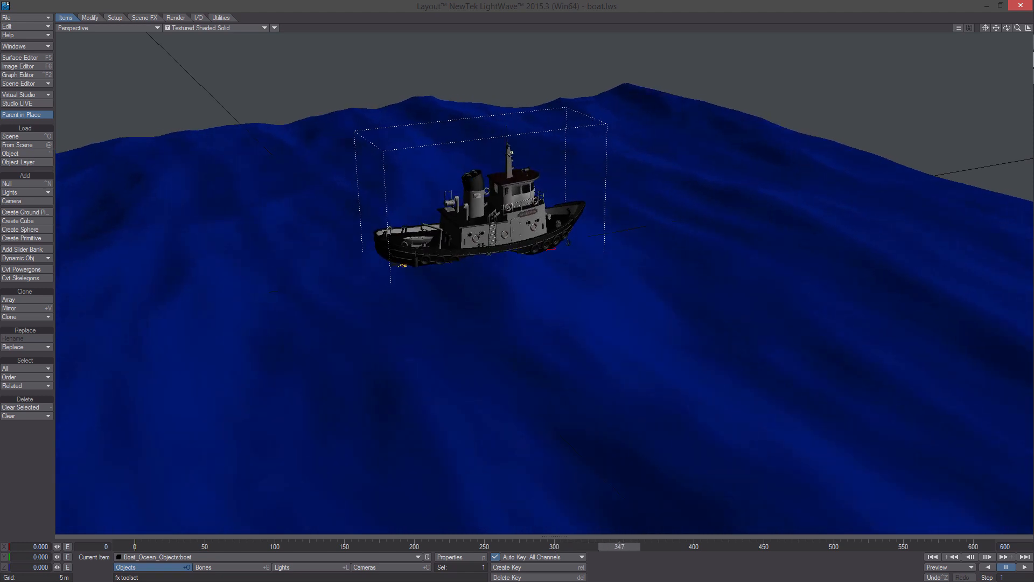
alt+shift+drag(735, 294, 778, 291)
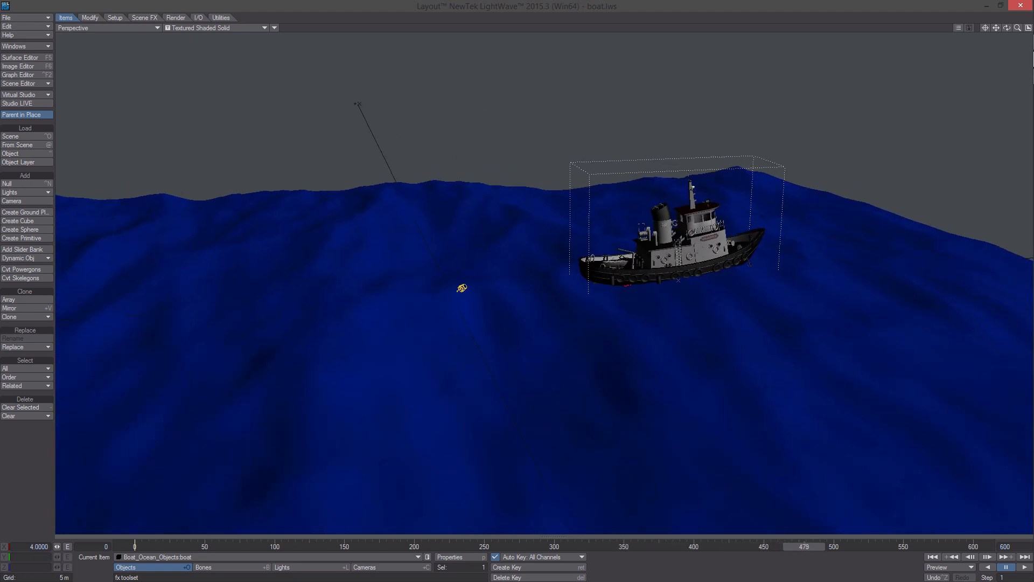
alt+drag(329, 371, 376, 376)
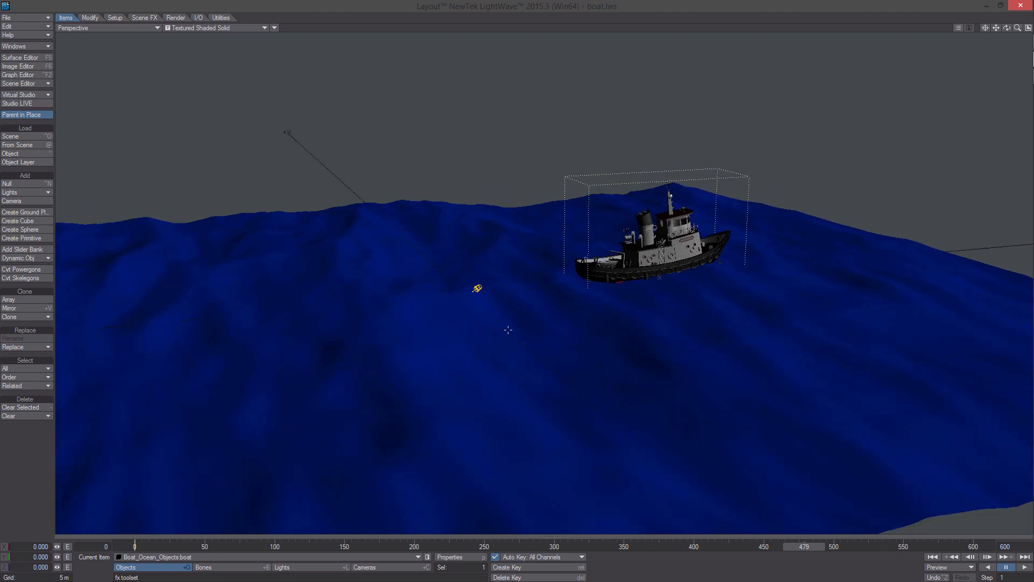
Scrub between frames 191 and 498 and examine how the tugboat's hull sits on the waves in closer and wider views.
mouse_move(477, 289)
alt+mouse_down()
mouse_move(501, 291)
mouse_move(479, 290)
alt+mouse_up()
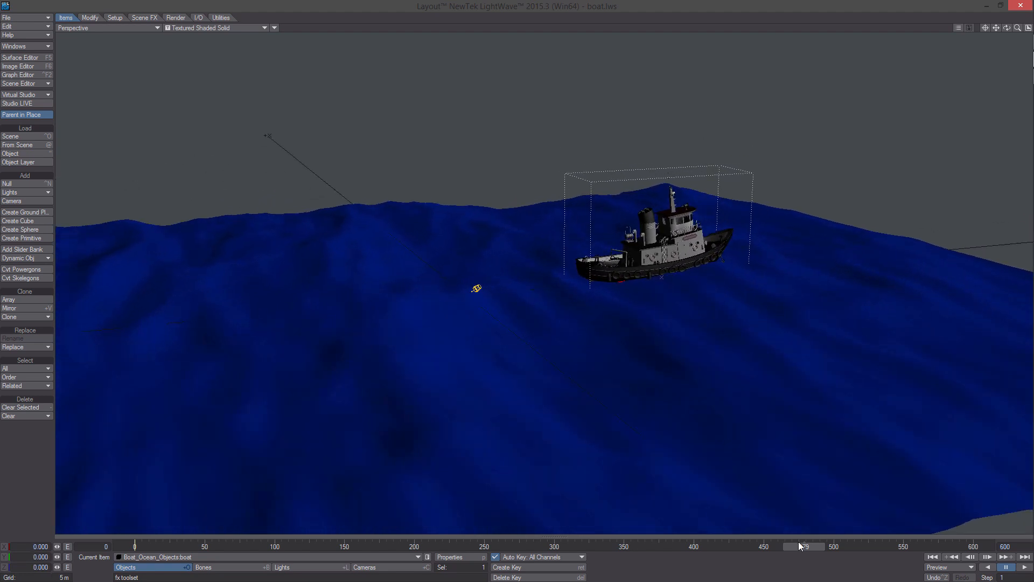
drag(798, 541, 431, 541)
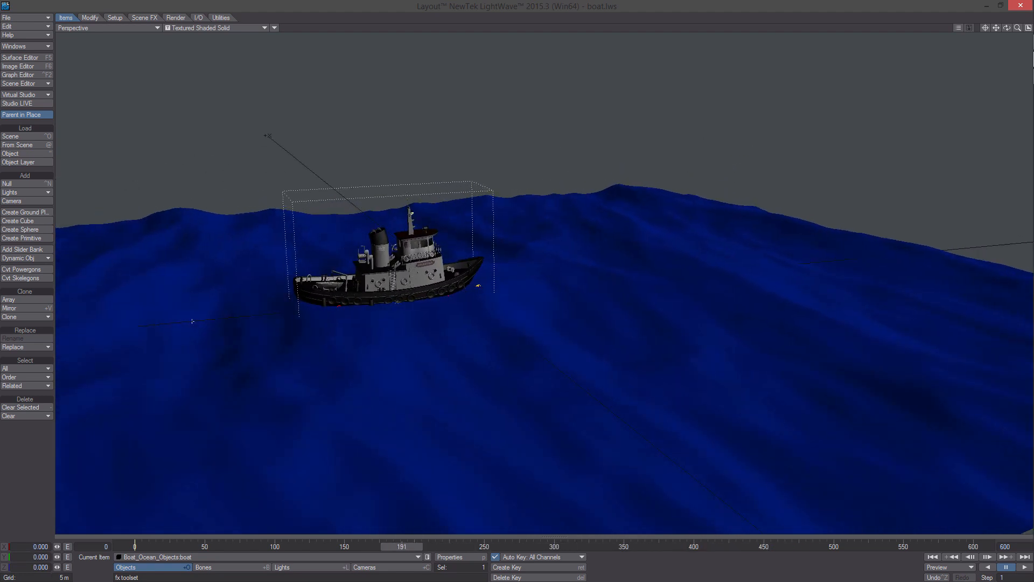
scroll(552, 325, up, 3)
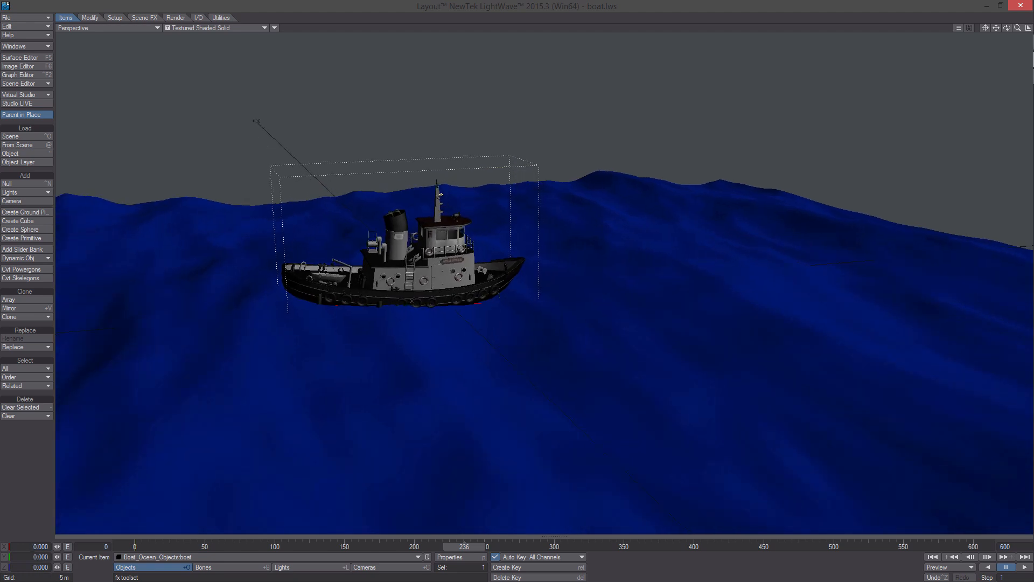
alt+drag(552, 325, 529, 317)
drag(488, 546, 830, 546)
alt+drag(647, 283, 575, 249)
scroll(543, 245, up, 2)
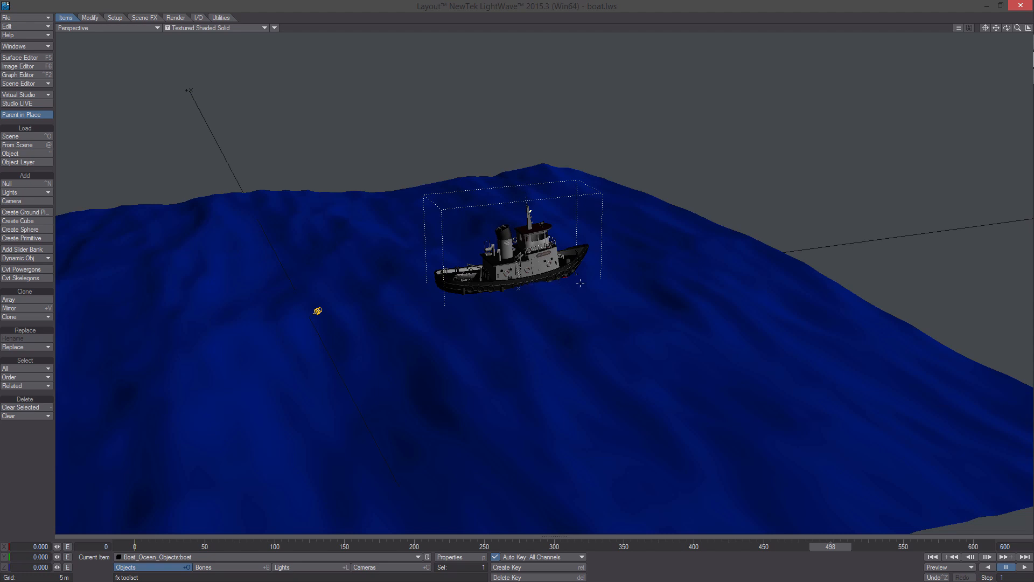
mouse_move(580, 282)
ctrl+alt+mouse_down()
mouse_move(634, 287)
mouse_move(600, 282)
ctrl+alt+mouse_up()
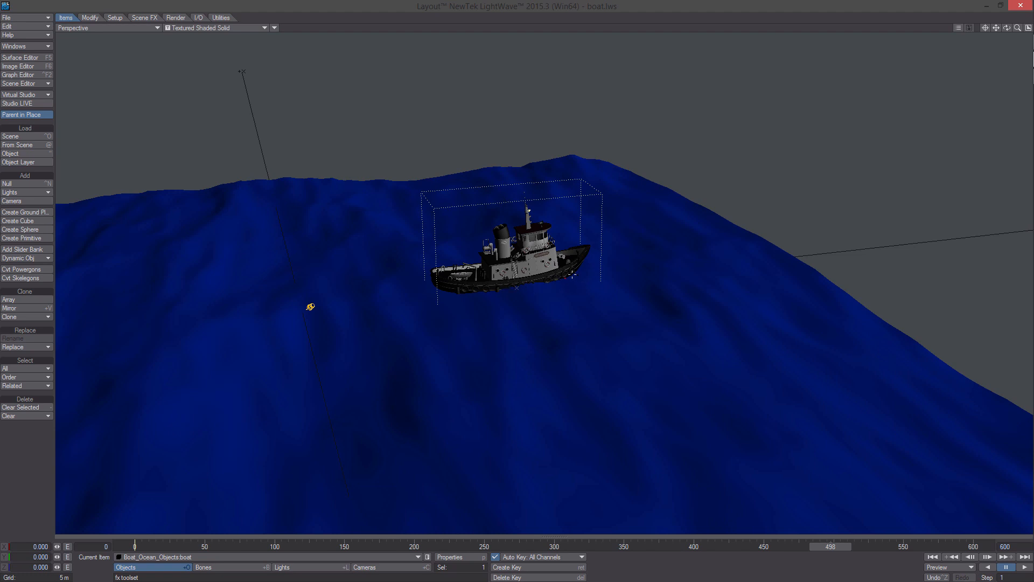
ctrl+alt+drag(613, 298, 557, 305)
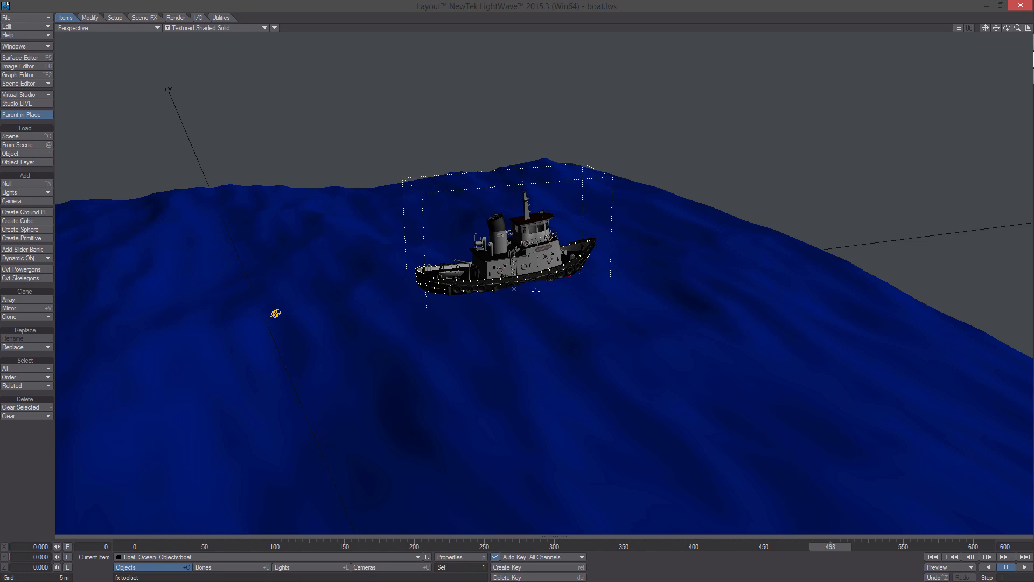
alt+drag(573, 305, 387, 505)
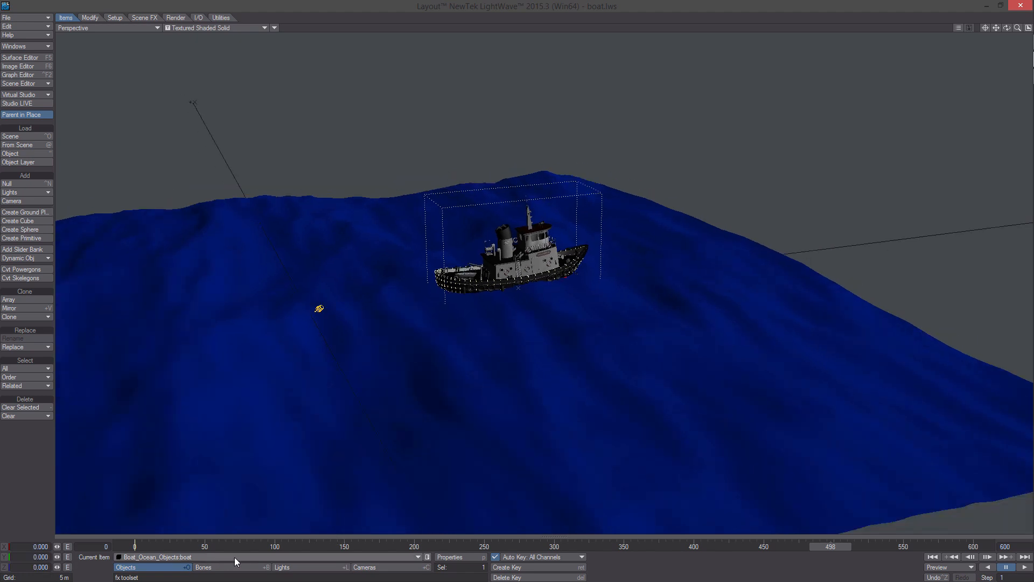
Return to frame 0, then make and play a Perspective viewport preview of frames 0 to 600 with a frame step of 1.
drag(830, 546, 263, 546)
alt+shift+drag(409, 376, 423, 347)
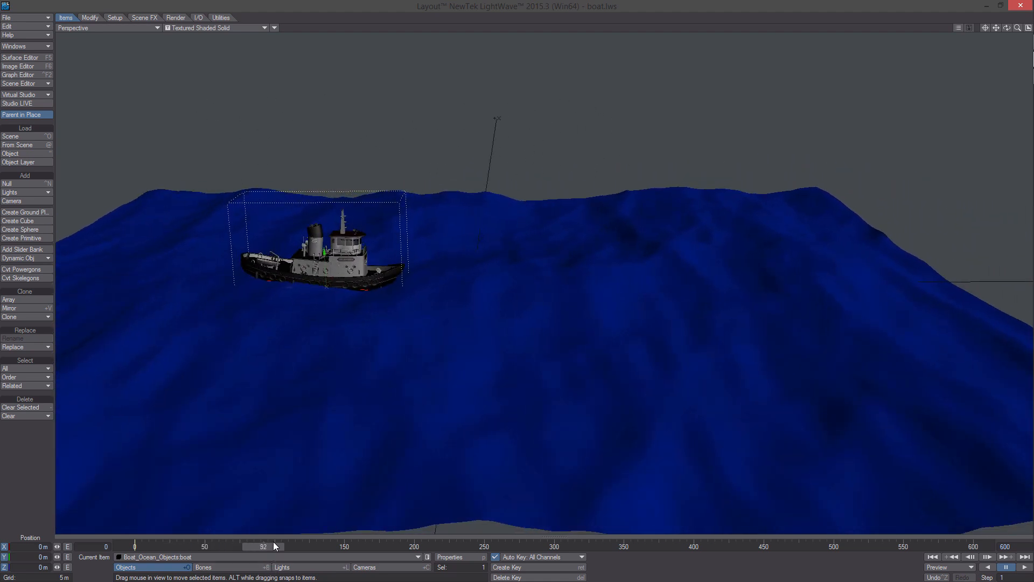
drag(273, 544, 145, 544)
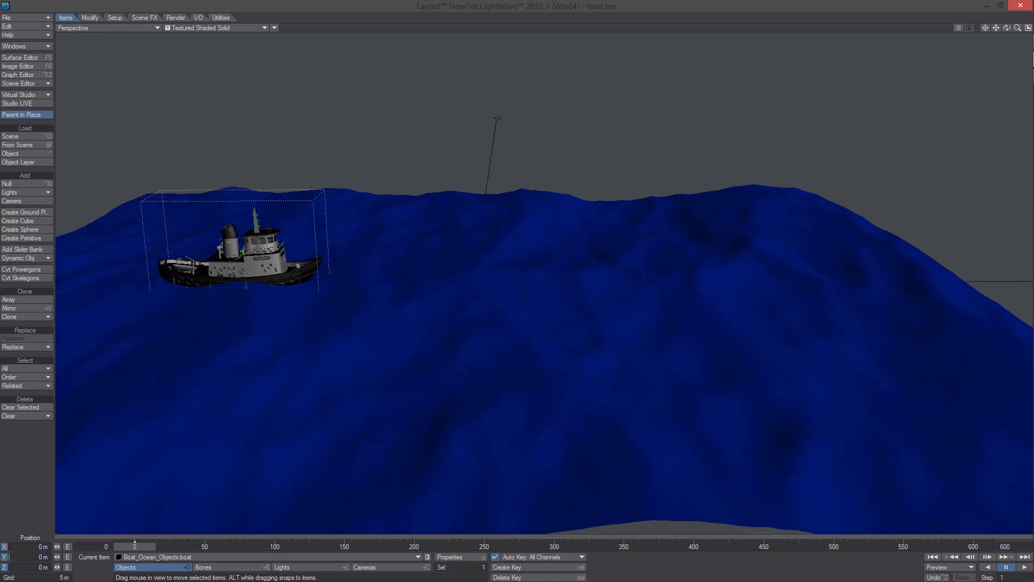
click(949, 565)
click(953, 530)
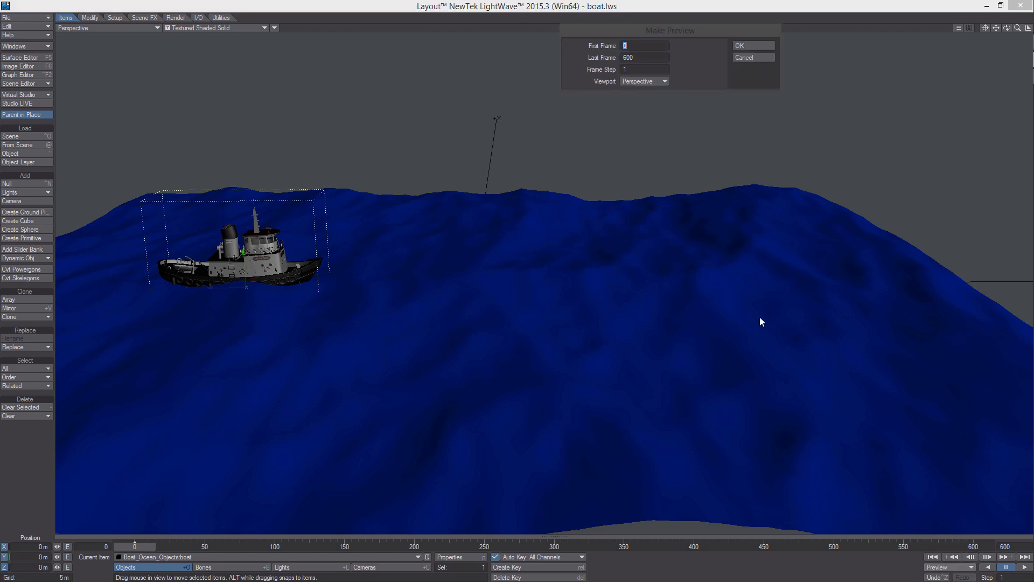
click(753, 45)
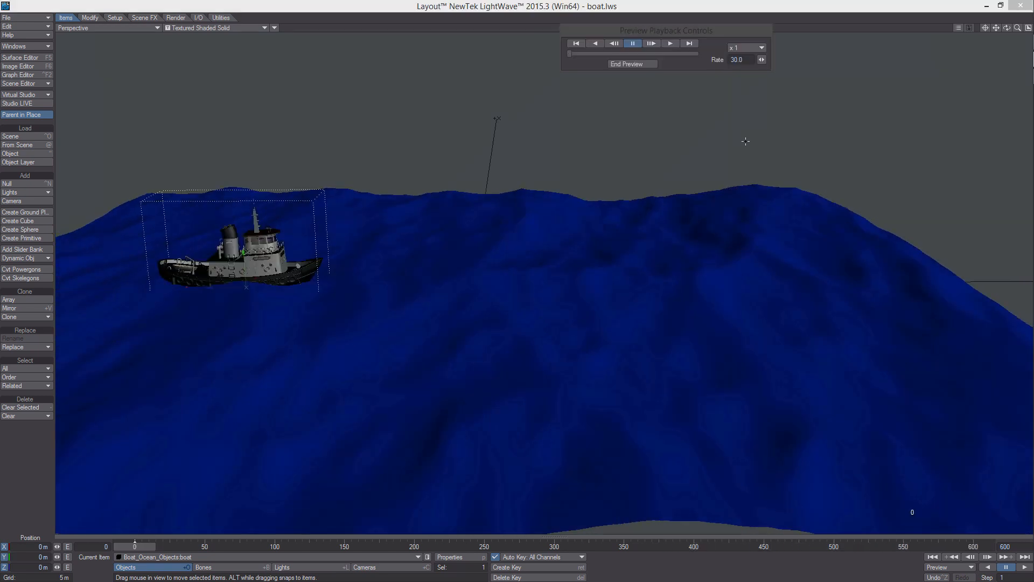
click(671, 44)
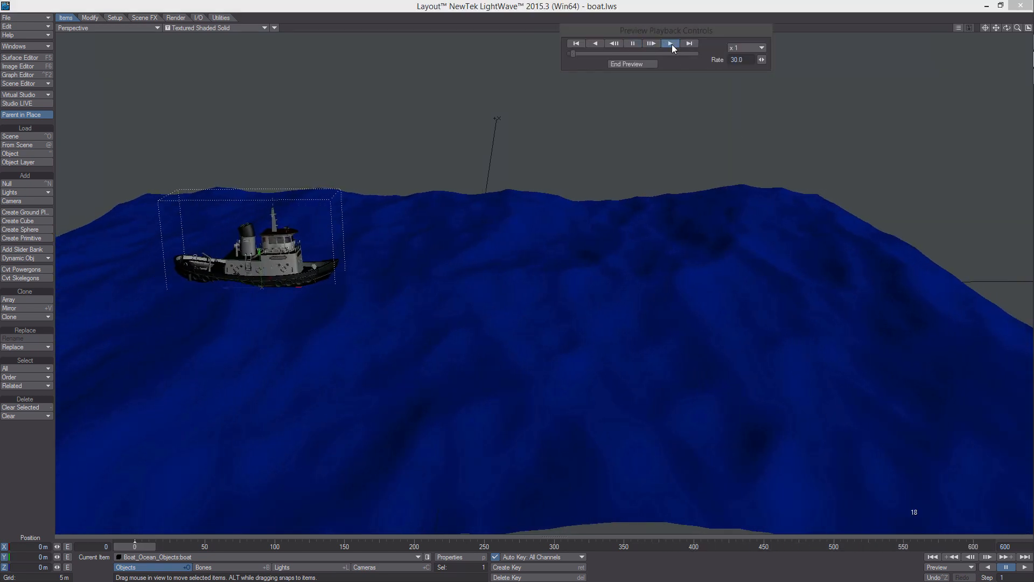